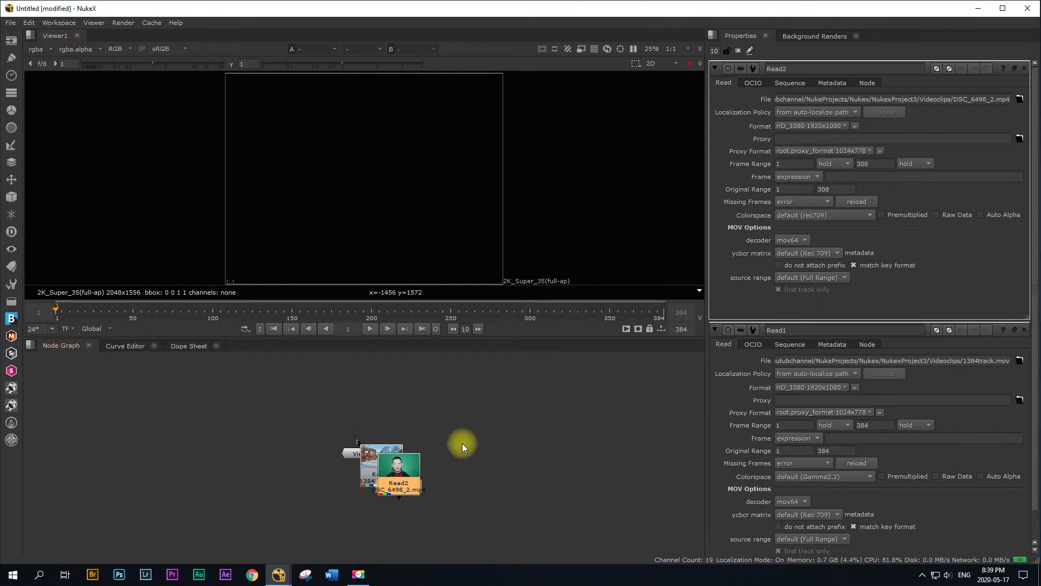
Step: Separate the overlapping clip nodes, placing the green-screen Read2 above the viewer node and Read1 off to its side
{"action": "left_click_drag", "start_coordinate": [404, 473], "coordinate": [372, 384]}
{"action": "left_click_drag", "start_coordinate": [383, 458], "coordinate": [518, 437]}
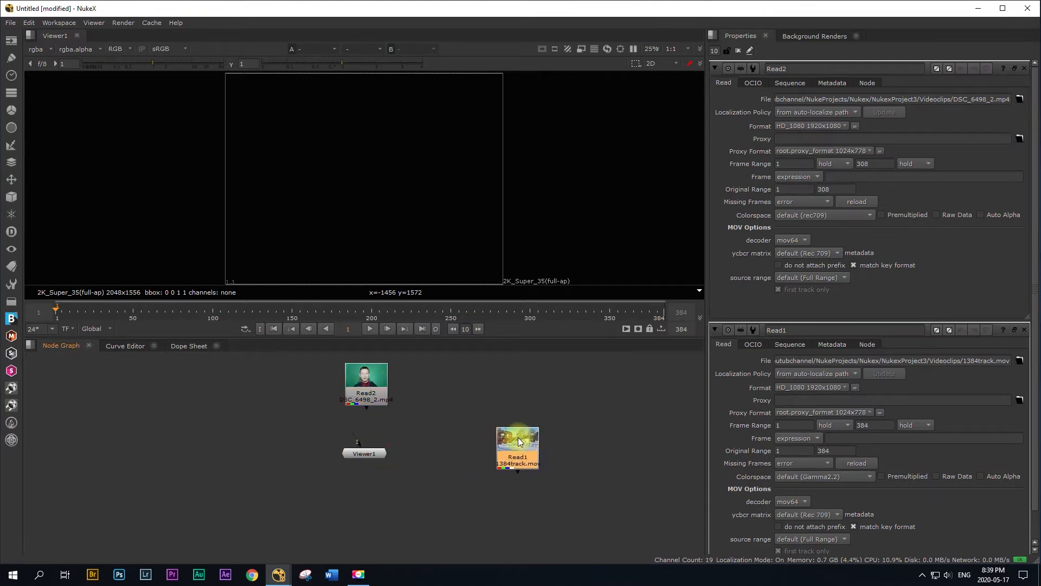
{"action": "mouse_move", "coordinate": [375, 375]}
{"action": "left_mouse_down"}
{"action": "mouse_move", "coordinate": [378, 399]}
{"action": "mouse_move", "coordinate": [376, 373]}
{"action": "left_mouse_up"}
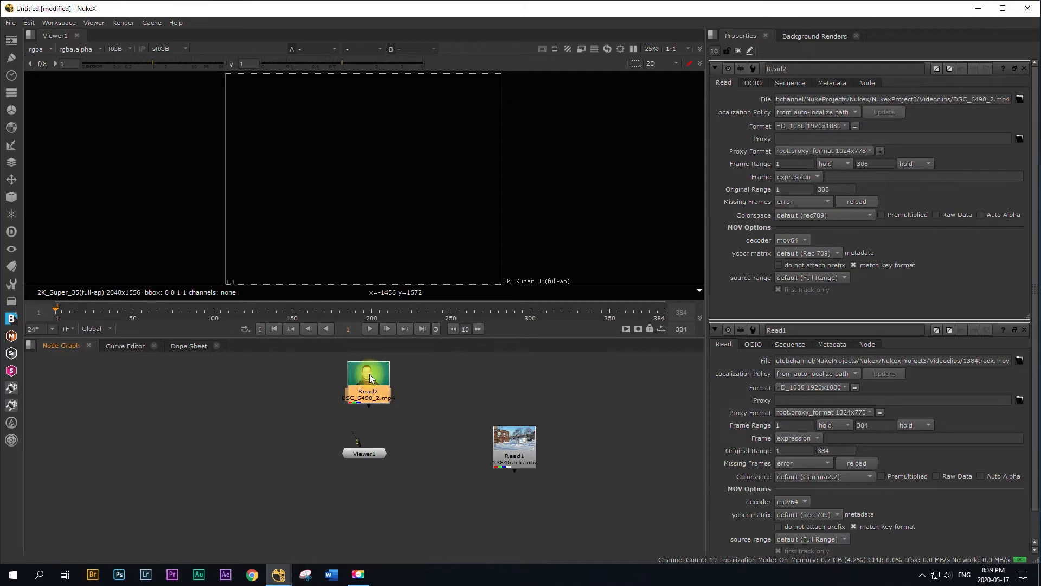
Step: Connect the viewer to the green-screen clip Read2, with the viewer node set below it, and enlarge the viewer area
{"action": "key", "text": "1"}
{"action": "left_click_drag", "start_coordinate": [374, 458], "coordinate": [379, 502]}
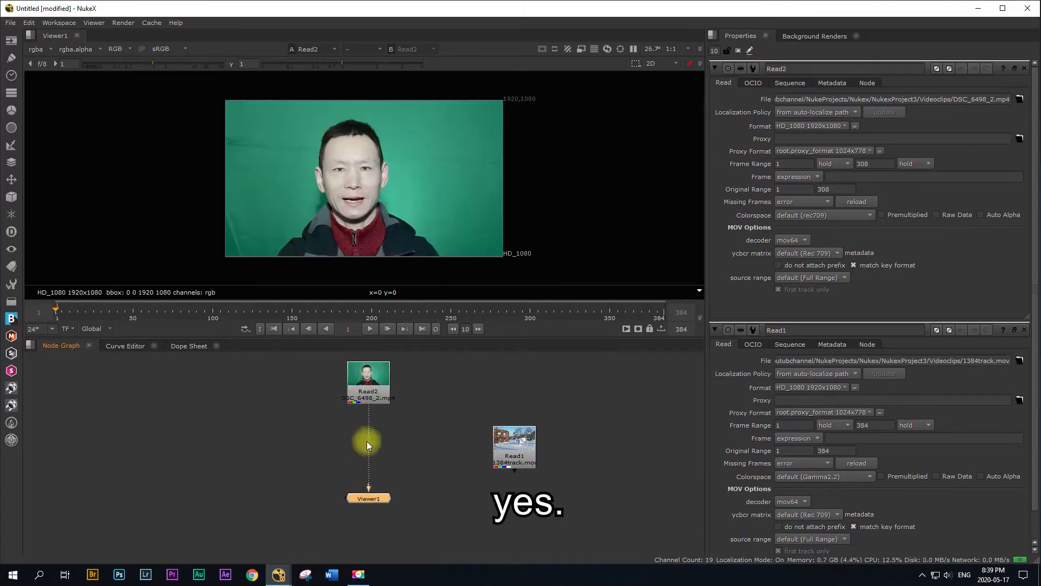
{"action": "left_click_drag", "start_coordinate": [367, 386], "coordinate": [367, 398]}
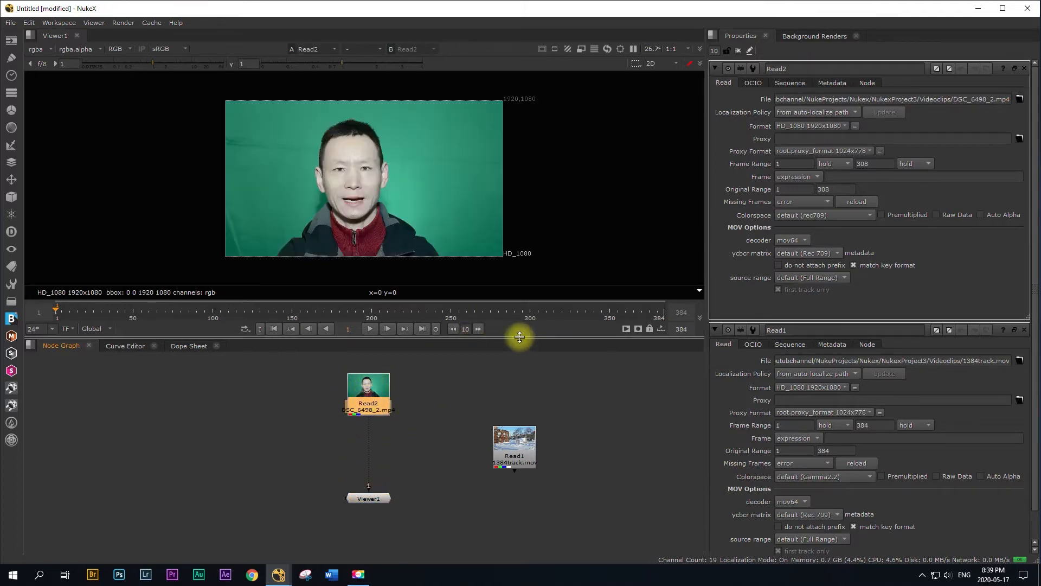
{"action": "left_click_drag", "start_coordinate": [519, 338], "coordinate": [520, 361]}
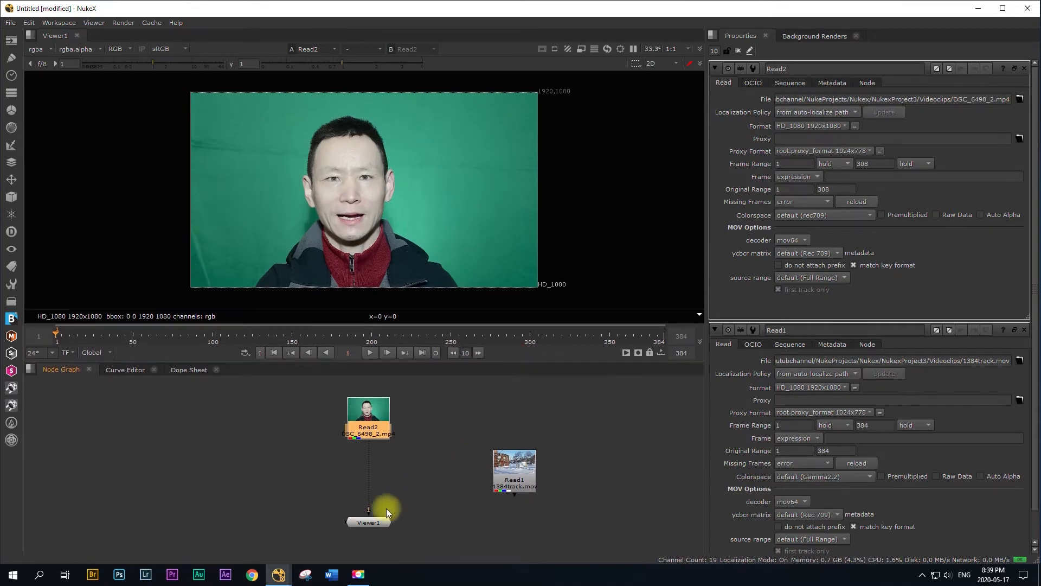
{"action": "left_click", "coordinate": [367, 524]}
Step: Insert a Primatte keyer between the green-screen clip and the viewer and run its Auto-Compute
{"action": "left_click", "coordinate": [363, 416]}
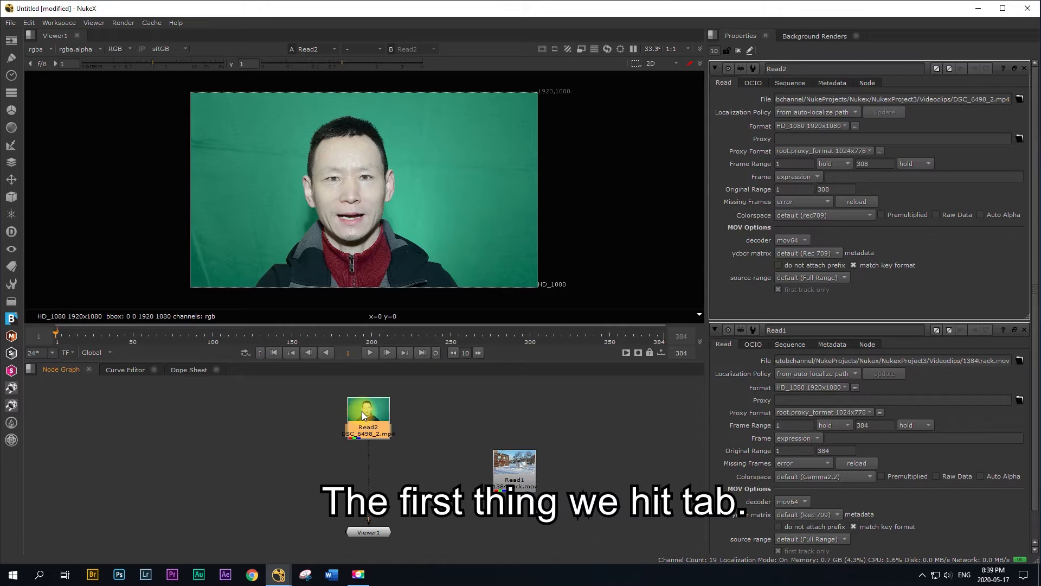
{"action": "key", "text": "Tab"}
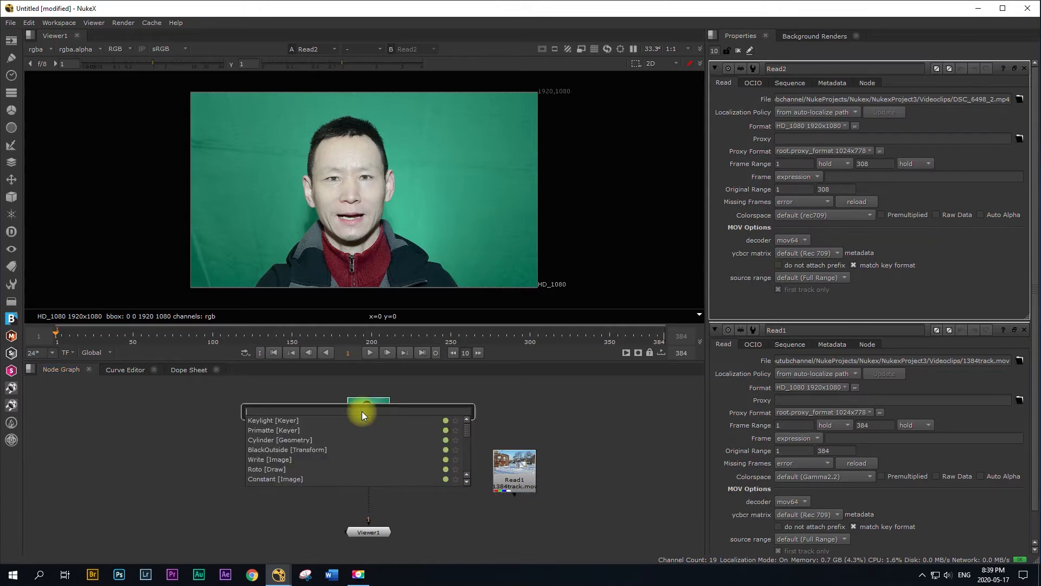
{"action": "type", "text": "prim"}
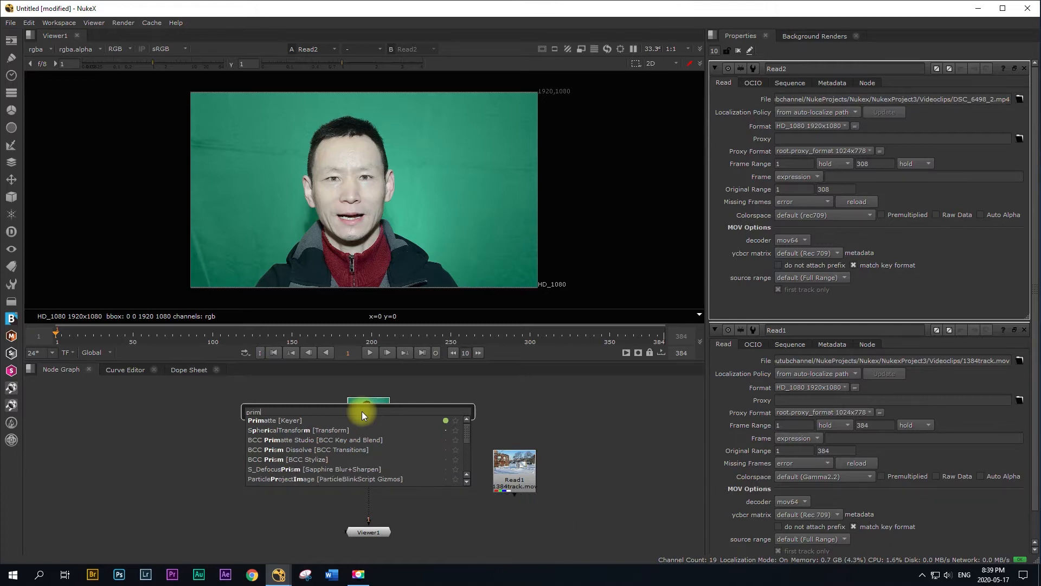
{"action": "type", "text": "atte"}
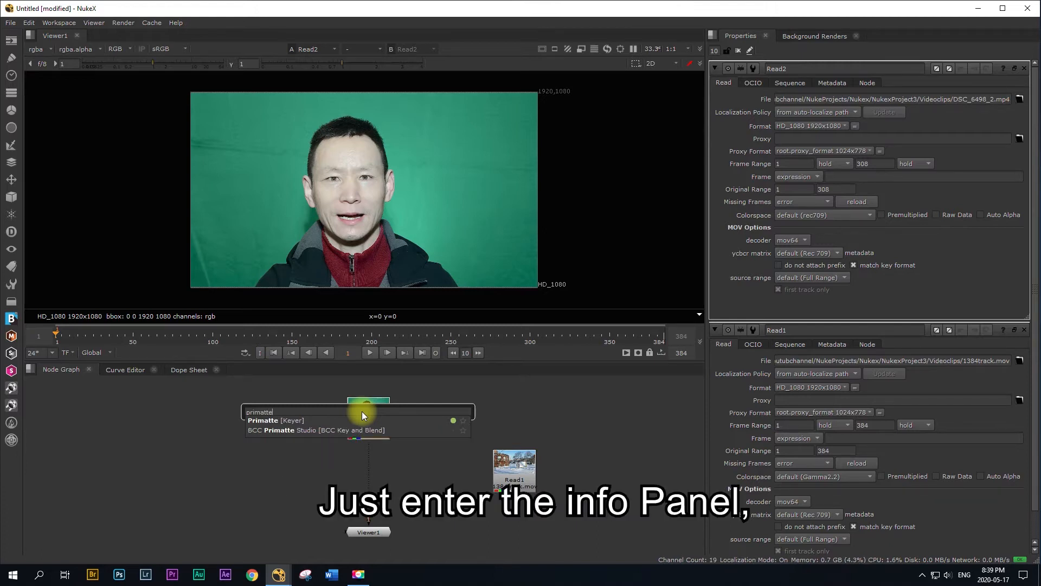
{"action": "key", "text": "Return"}
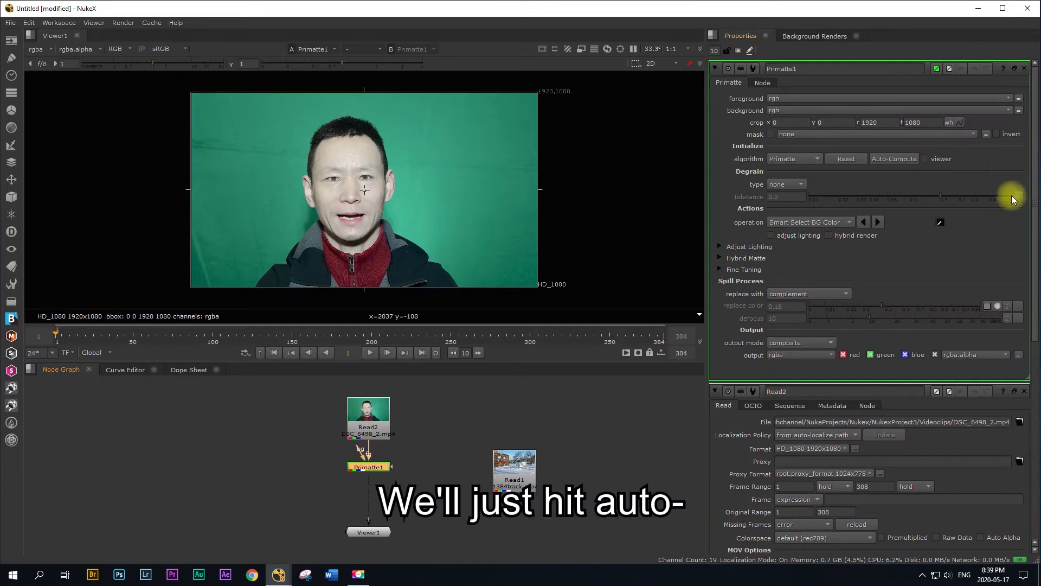
{"action": "left_click", "coordinate": [896, 158]}
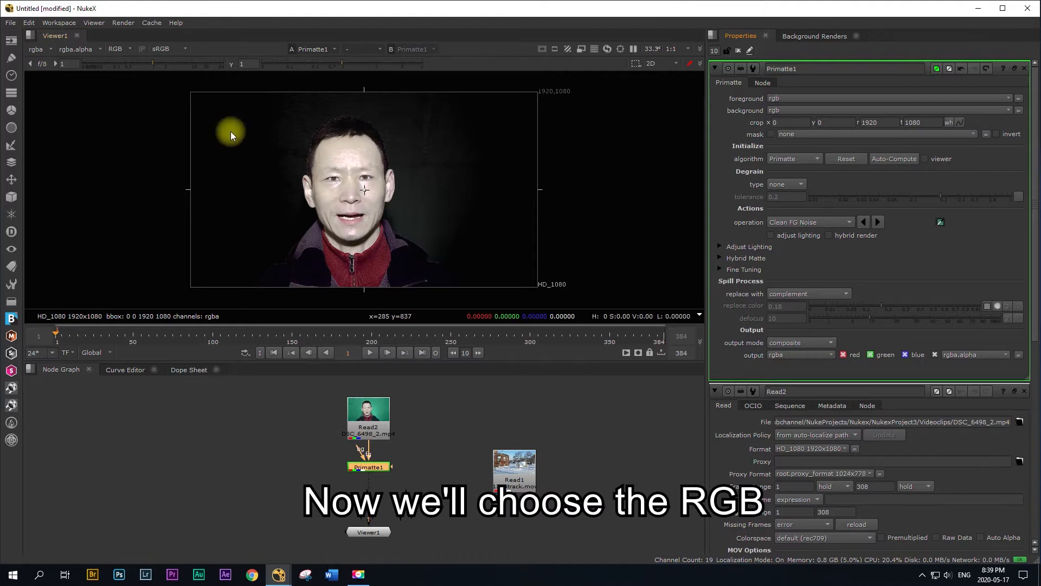
Step: Display the alpha channel in a much taller viewer and raise the viewer gamma to 1.66 to reveal matte noise
{"action": "left_click", "coordinate": [119, 51]}
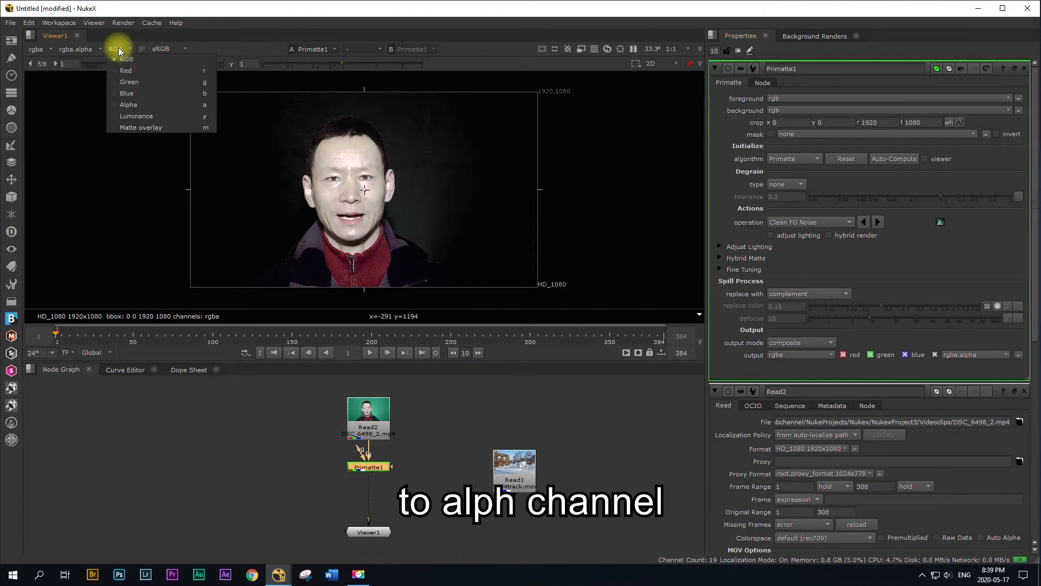
{"action": "left_click", "coordinate": [124, 106]}
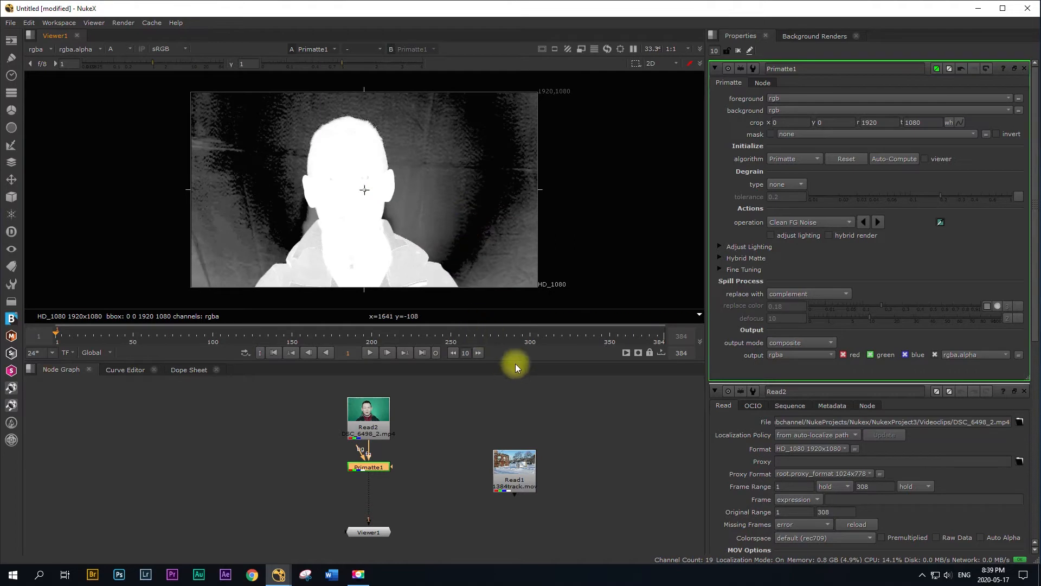
{"action": "left_click_drag", "start_coordinate": [515, 368], "coordinate": [514, 476]}
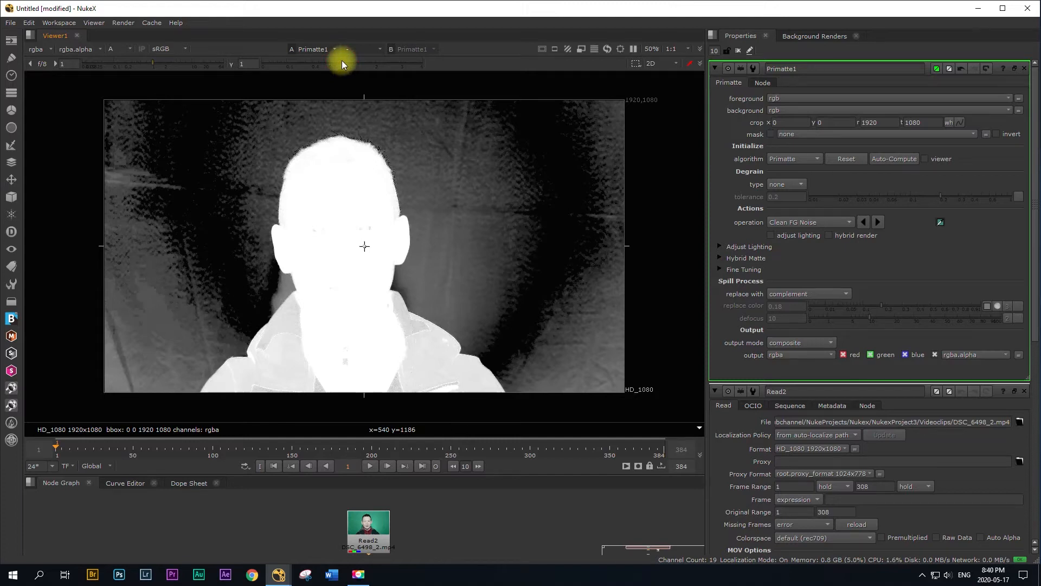
{"action": "left_click_drag", "start_coordinate": [346, 61], "coordinate": [366, 62]}
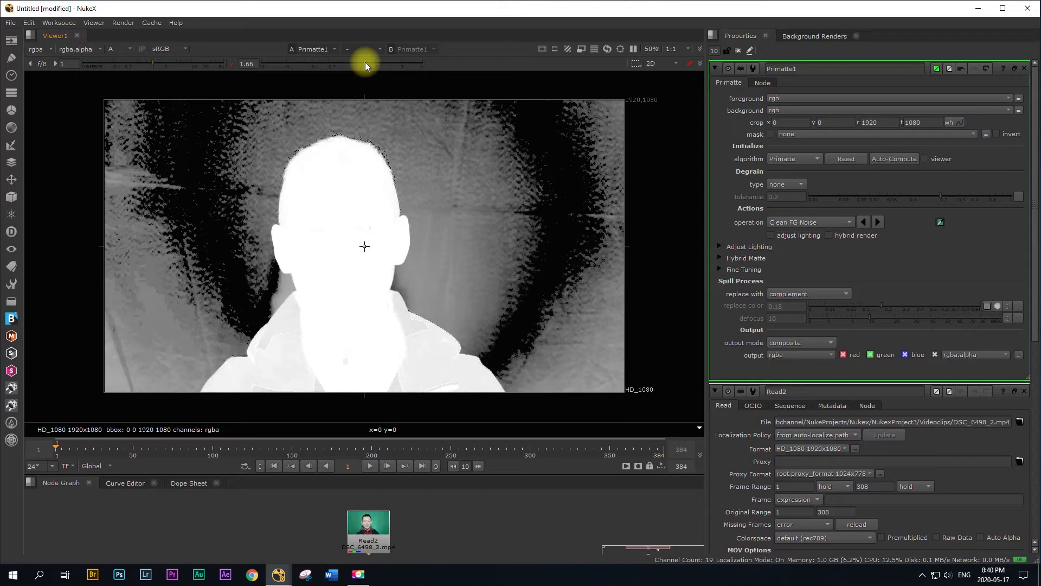
Step: Set the Primatte operation to Clean BG Noise and sample the grey background patches on both sides of the head
{"action": "left_click", "coordinate": [844, 222]}
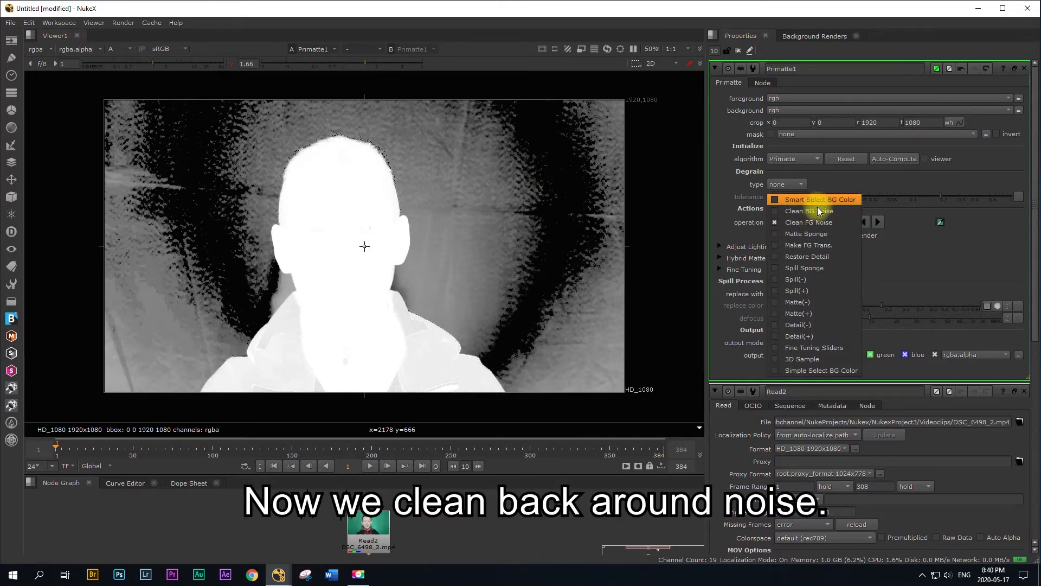
{"action": "left_click", "coordinate": [815, 211]}
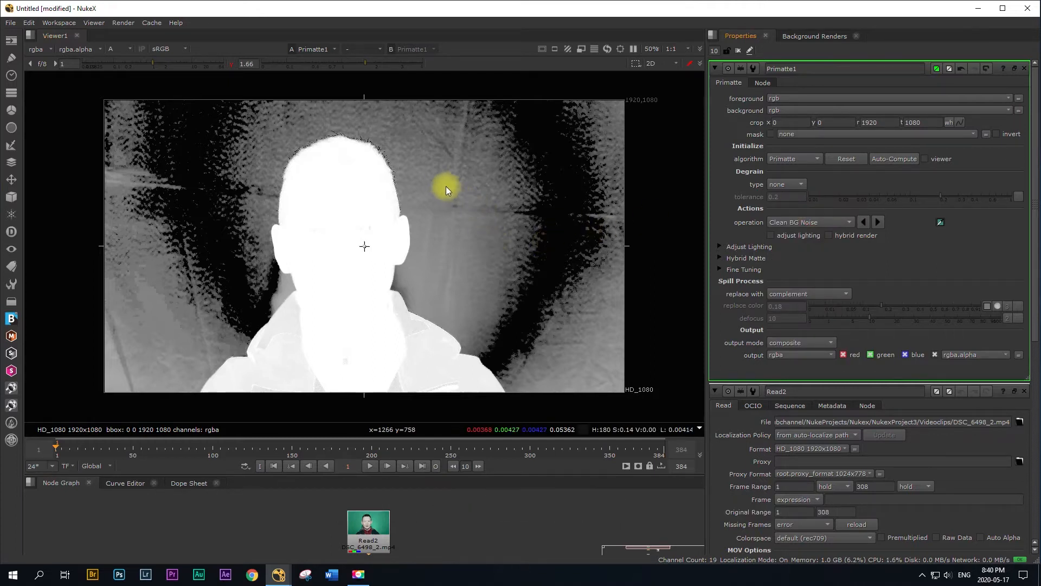
{"action": "left_click_drag", "start_coordinate": [441, 181], "coordinate": [458, 221], "text": "ctrl+shift"}
{"action": "left_click_drag", "start_coordinate": [164, 220], "coordinate": [120, 390], "text": "ctrl+shift"}
{"action": "left_click_drag", "start_coordinate": [122, 227], "coordinate": [139, 246], "text": "ctrl+shift"}
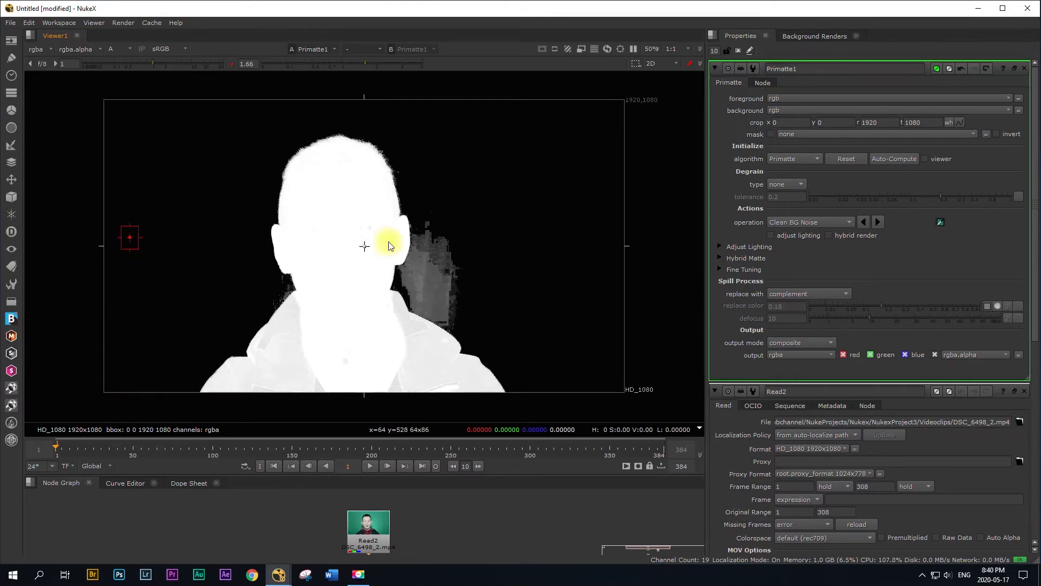
{"action": "left_click_drag", "start_coordinate": [427, 237], "coordinate": [448, 271], "text": "ctrl+shift"}
{"action": "left_click_drag", "start_coordinate": [400, 265], "coordinate": [434, 301], "text": "ctrl+shift"}
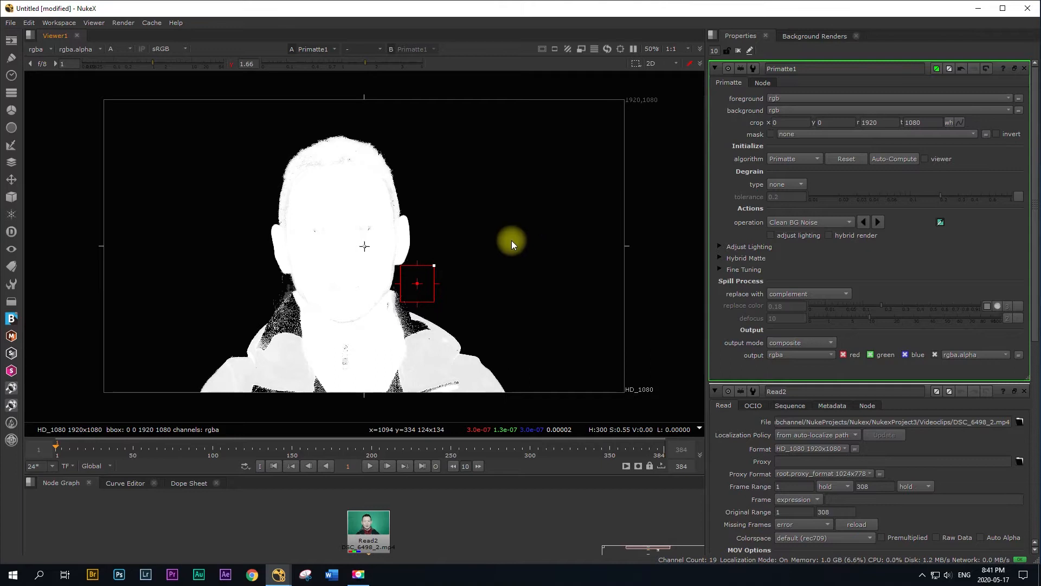
{"action": "left_click_drag", "start_coordinate": [476, 188], "coordinate": [480, 193], "text": "ctrl+shift"}
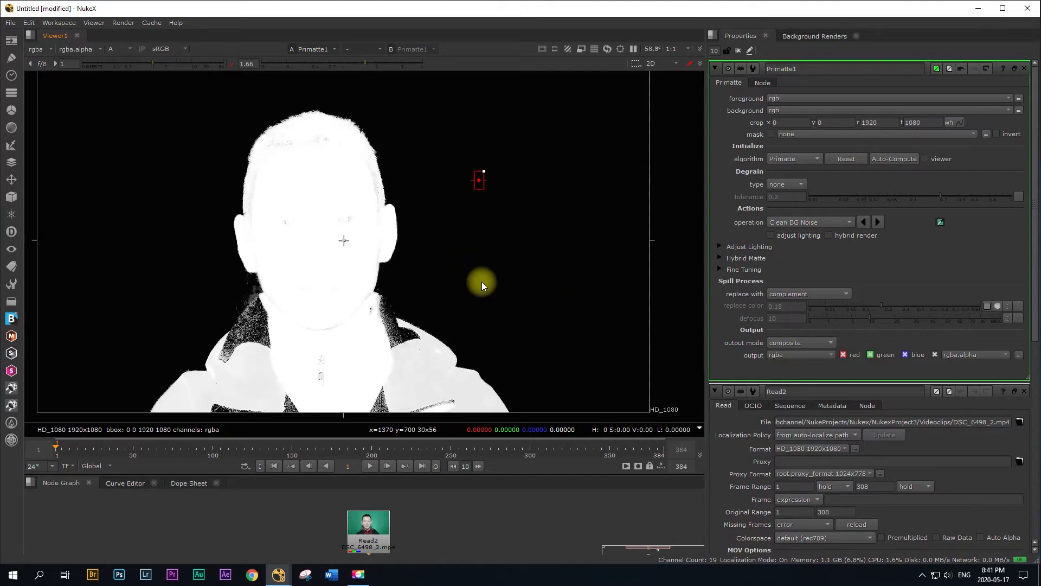
Step: Clean the remaining background noise in the gap between the ear and the jacket collar
{"action": "scroll", "coordinate": [481, 281], "scroll_direction": "up", "scroll_amount": 2}
{"action": "middle_click_drag", "start_coordinate": [419, 293], "coordinate": [608, 255]}
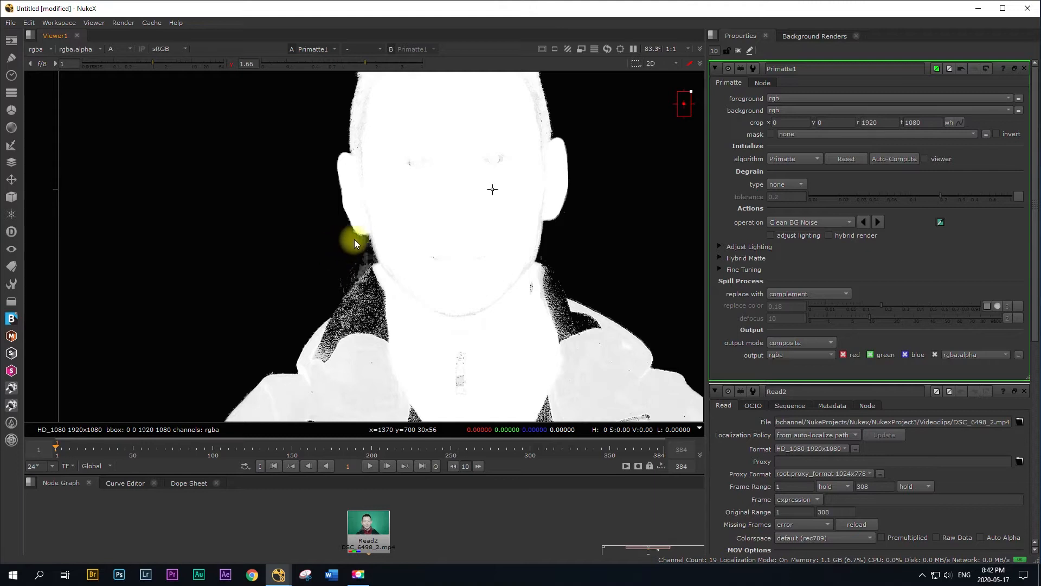
{"action": "left_click", "coordinate": [362, 259], "text": "ctrl"}
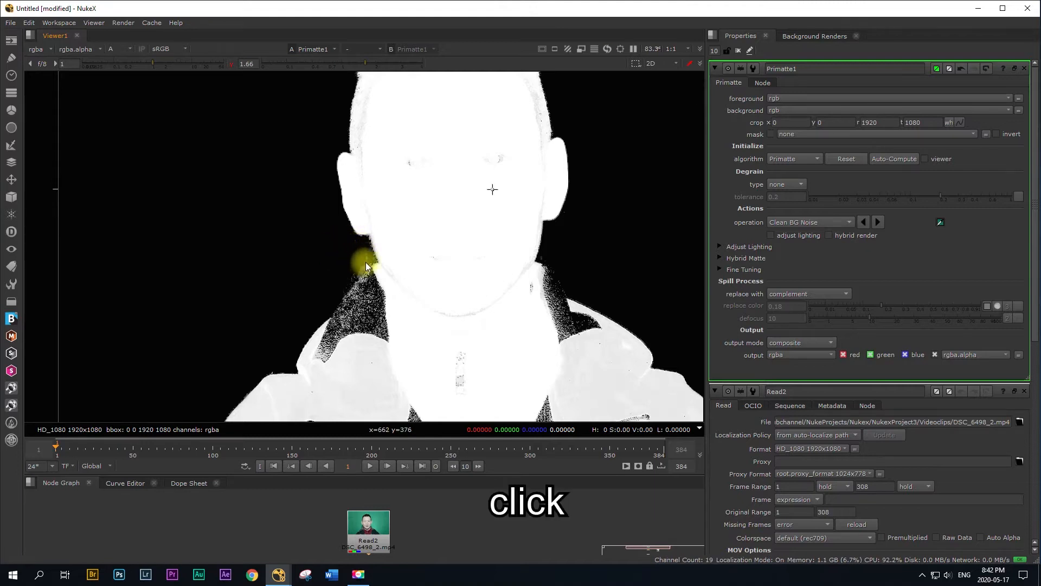
{"action": "left_click", "coordinate": [361, 268], "text": "ctrl"}
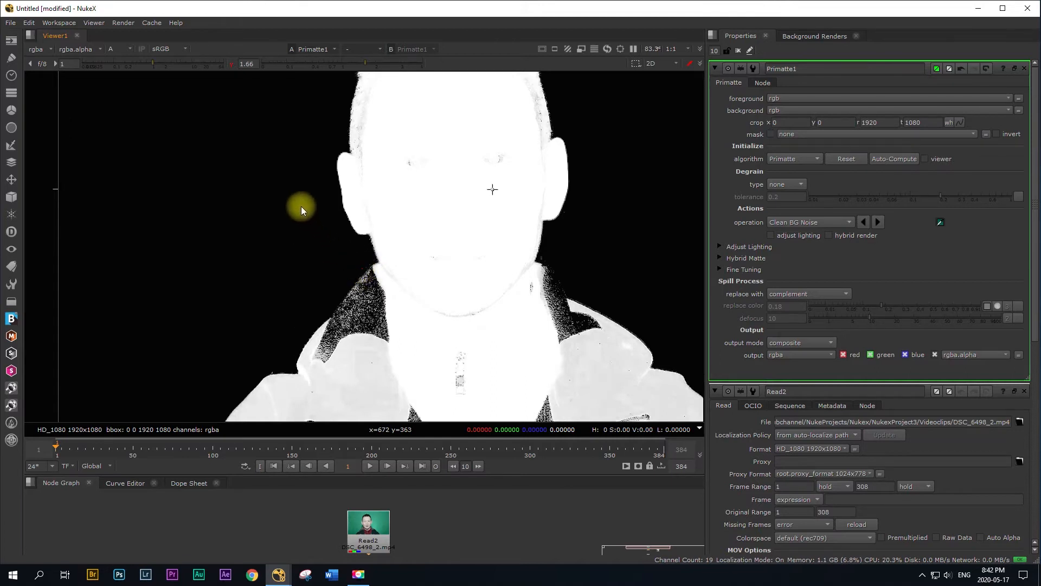
Step: Examine the matte around the shoulders, collar and hair for leftover background noise
{"action": "mouse_move", "coordinate": [280, 174]}
{"action": "middle_mouse_down"}
{"action": "mouse_move", "coordinate": [298, 278]}
{"action": "mouse_move", "coordinate": [178, 165]}
{"action": "middle_mouse_up"}
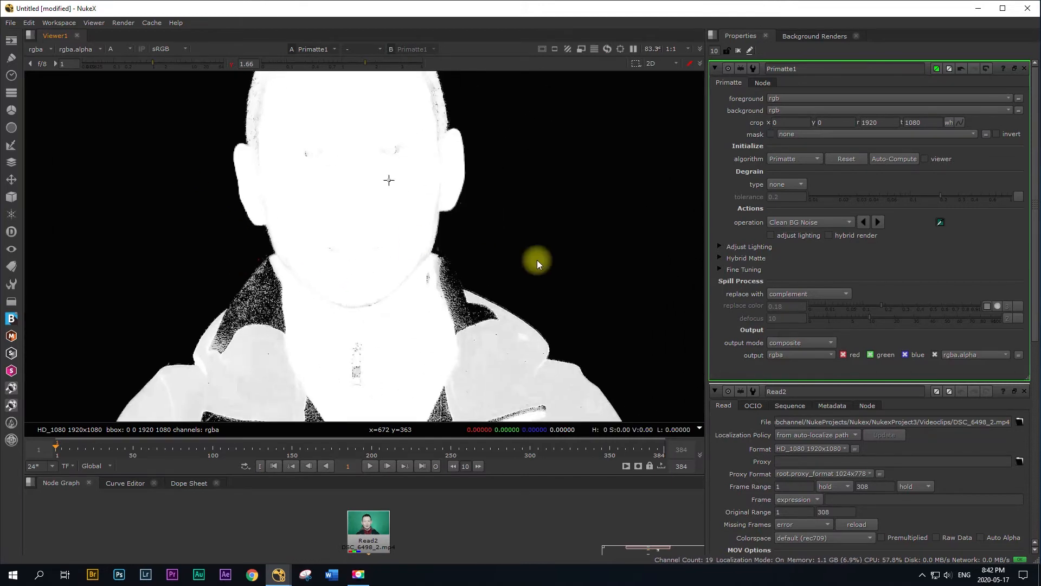
{"action": "middle_click_drag", "start_coordinate": [537, 259], "coordinate": [569, 169]}
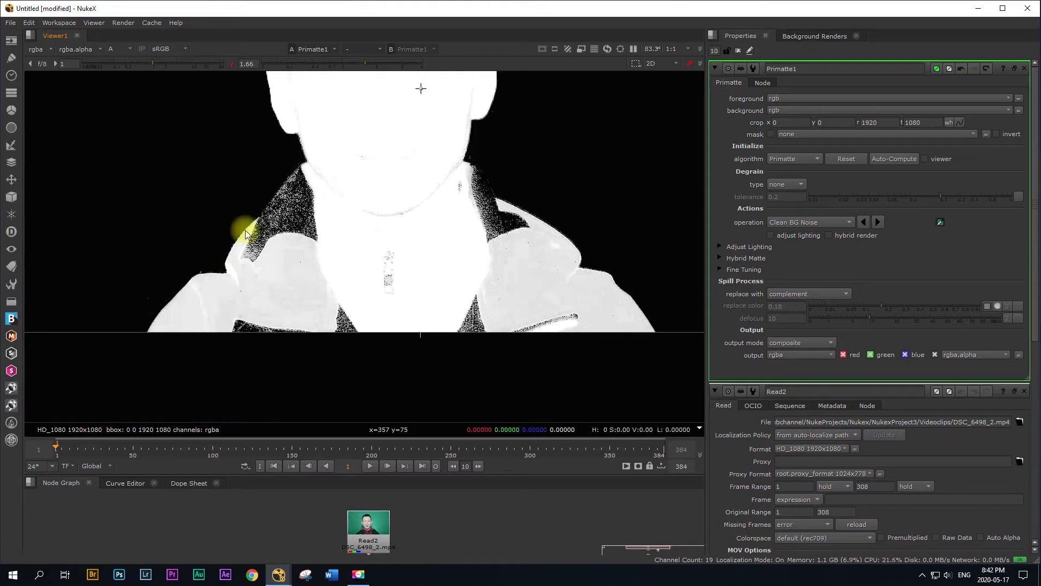
{"action": "middle_click_drag", "start_coordinate": [602, 185], "coordinate": [573, 262]}
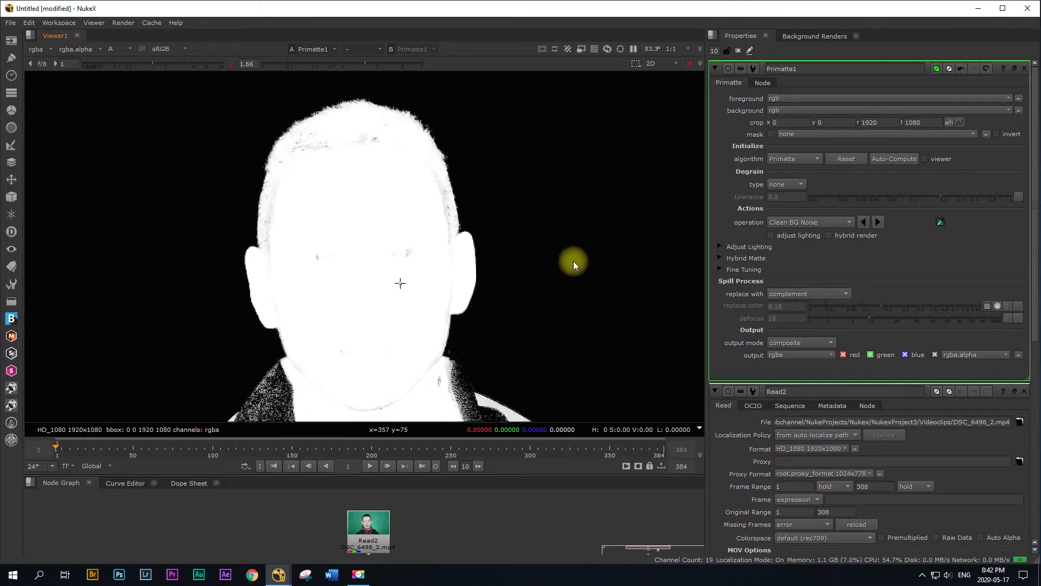
{"action": "scroll", "coordinate": [567, 264], "scroll_direction": "down", "scroll_amount": 3}
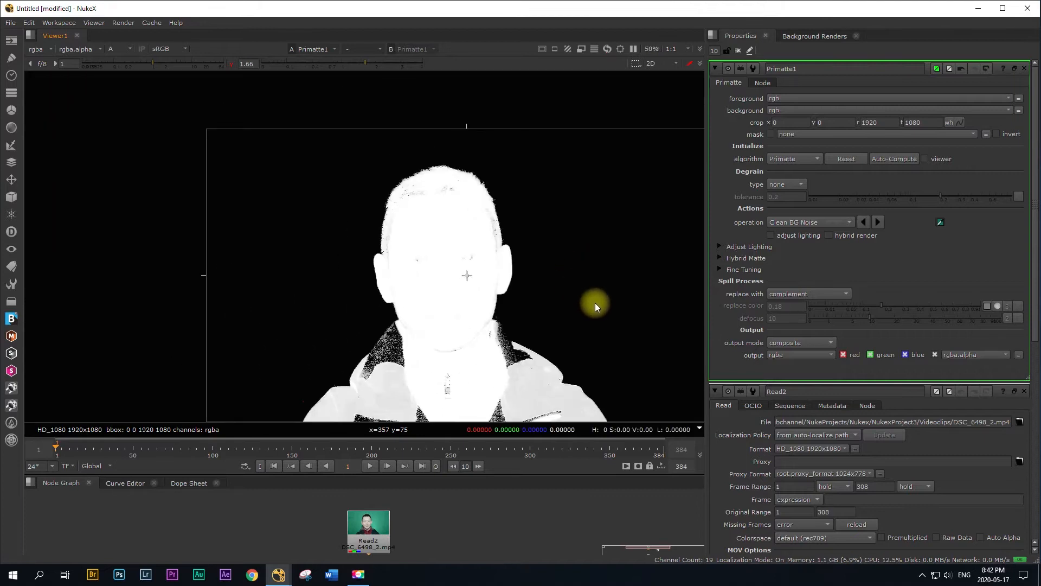
{"action": "scroll", "coordinate": [602, 311], "scroll_direction": "down", "scroll_amount": 2}
{"action": "middle_click_drag", "start_coordinate": [614, 324], "coordinate": [505, 292]}
{"action": "scroll", "coordinate": [491, 284], "scroll_direction": "up", "scroll_amount": 2}
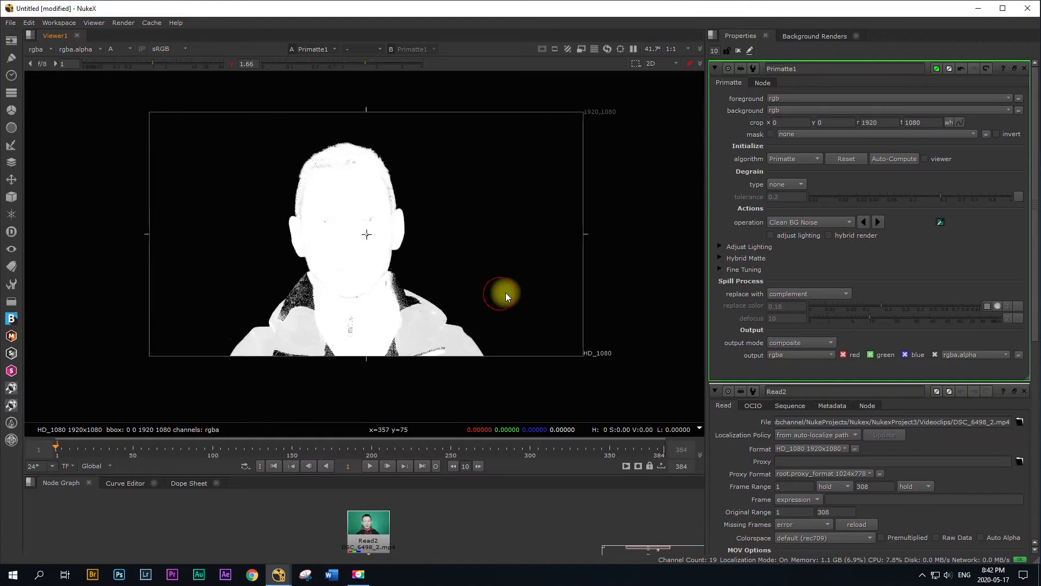
Step: Switch the Primatte operation to Clean FG Noise and set the viewer gamma to 0.53 and gain to 1.05
{"action": "left_click", "coordinate": [291, 64], "text": "ctrl"}
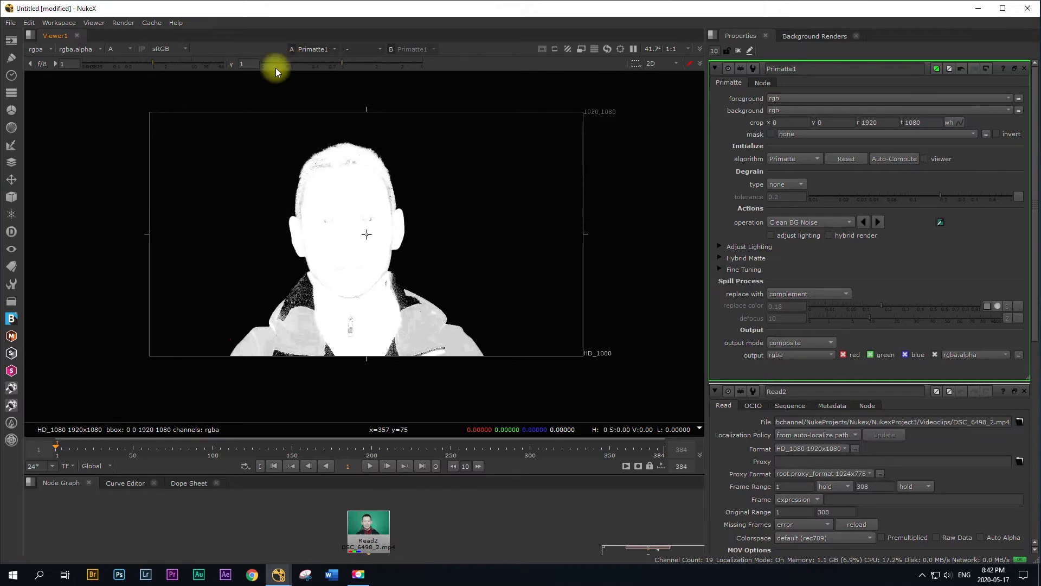
{"action": "left_click", "coordinate": [340, 63]}
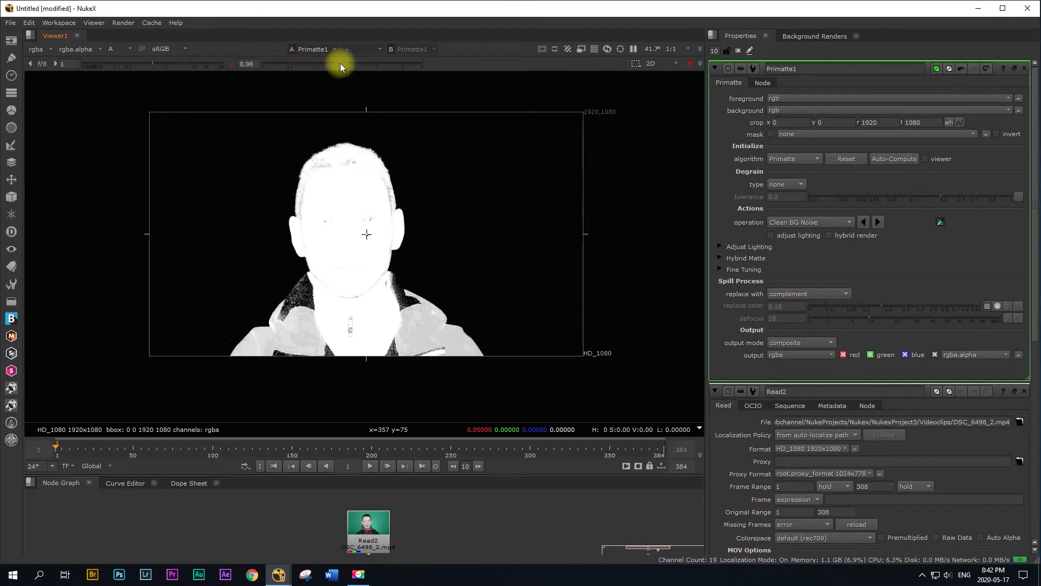
{"action": "left_click", "coordinate": [796, 221]}
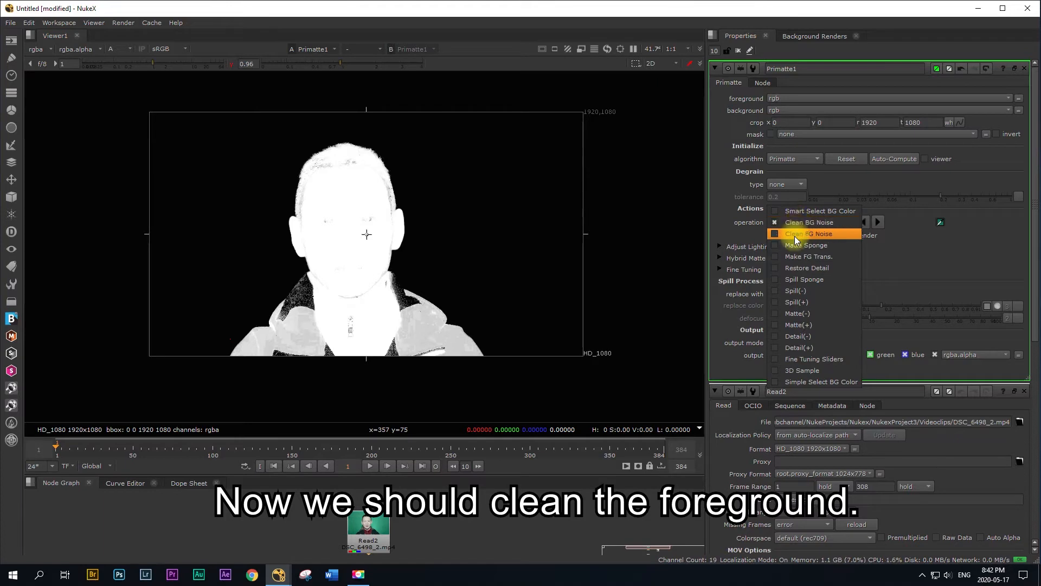
{"action": "left_click", "coordinate": [782, 234]}
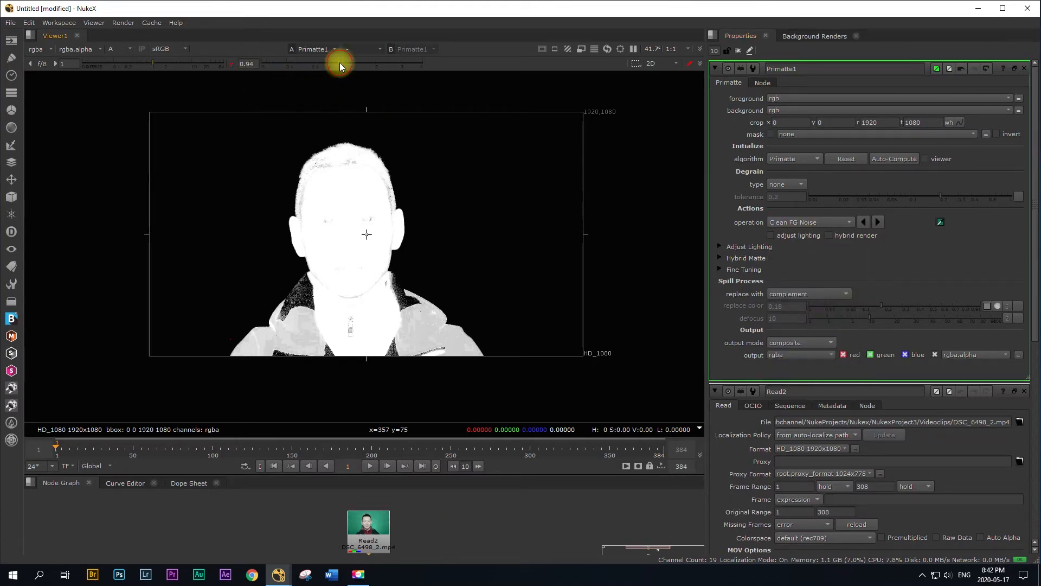
{"action": "left_click_drag", "start_coordinate": [339, 63], "coordinate": [323, 63]}
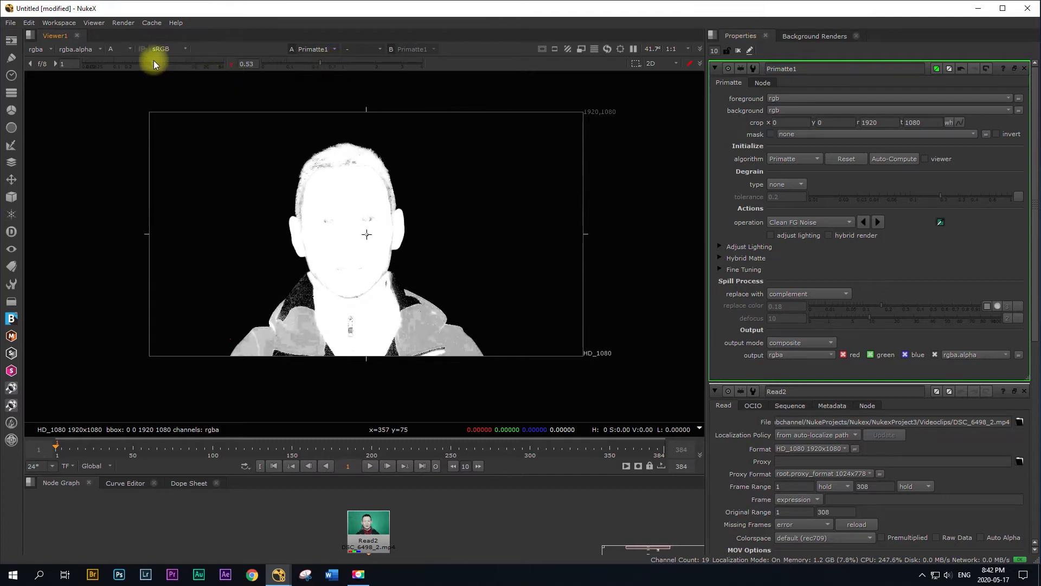
{"action": "left_click_drag", "start_coordinate": [154, 61], "coordinate": [154, 64]}
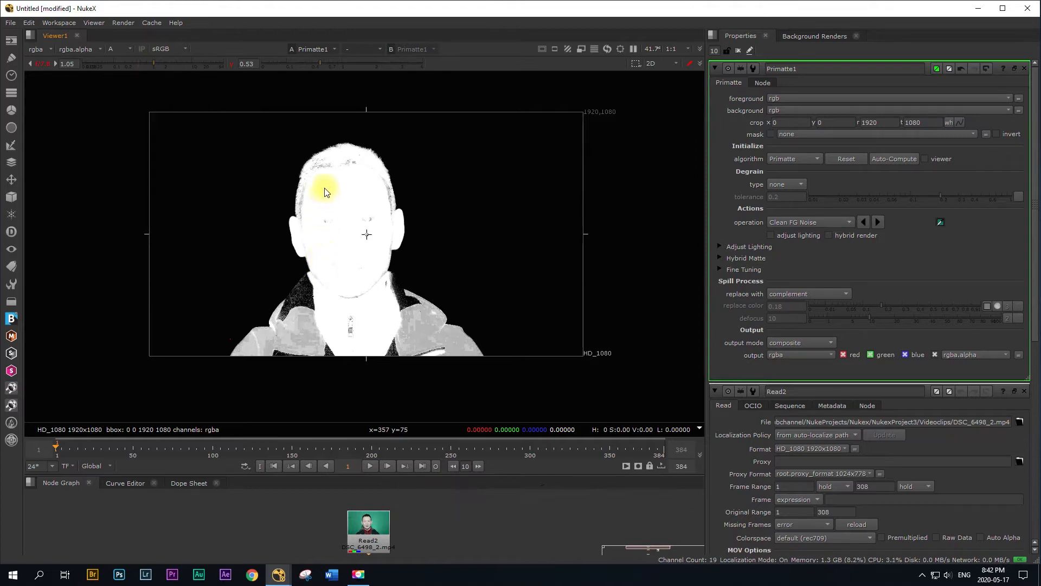
Step: Clean the foreground noise by sampling the grey patches in the forehead and hair area, the jacket collar and the shoulders
{"action": "left_click_drag", "start_coordinate": [324, 188], "coordinate": [331, 194], "text": "ctrl+shift"}
{"action": "left_click_drag", "start_coordinate": [326, 159], "coordinate": [341, 178], "text": "ctrl+shift"}
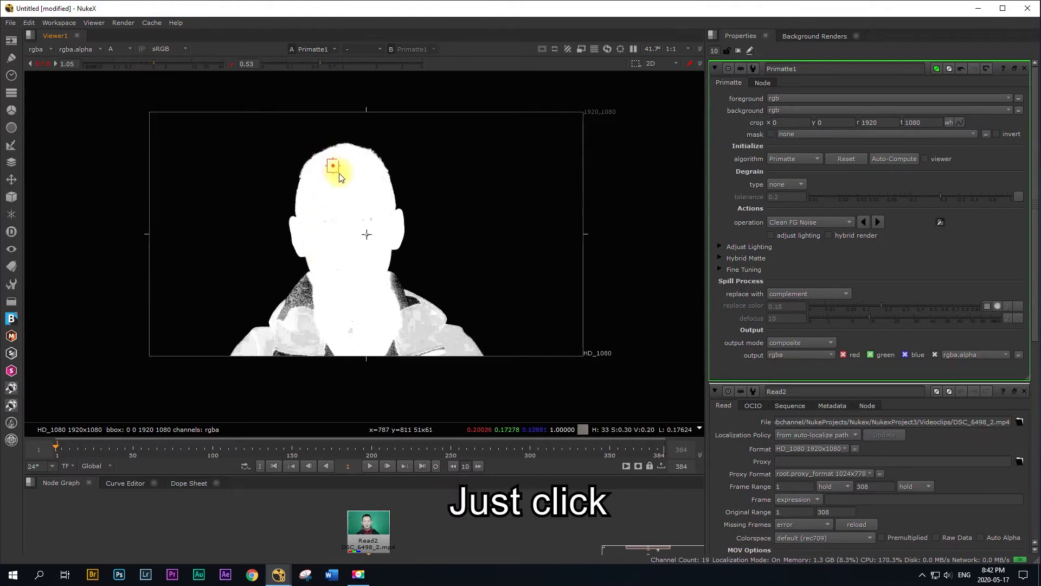
{"action": "left_click_drag", "start_coordinate": [384, 284], "coordinate": [390, 292], "text": "ctrl+shift"}
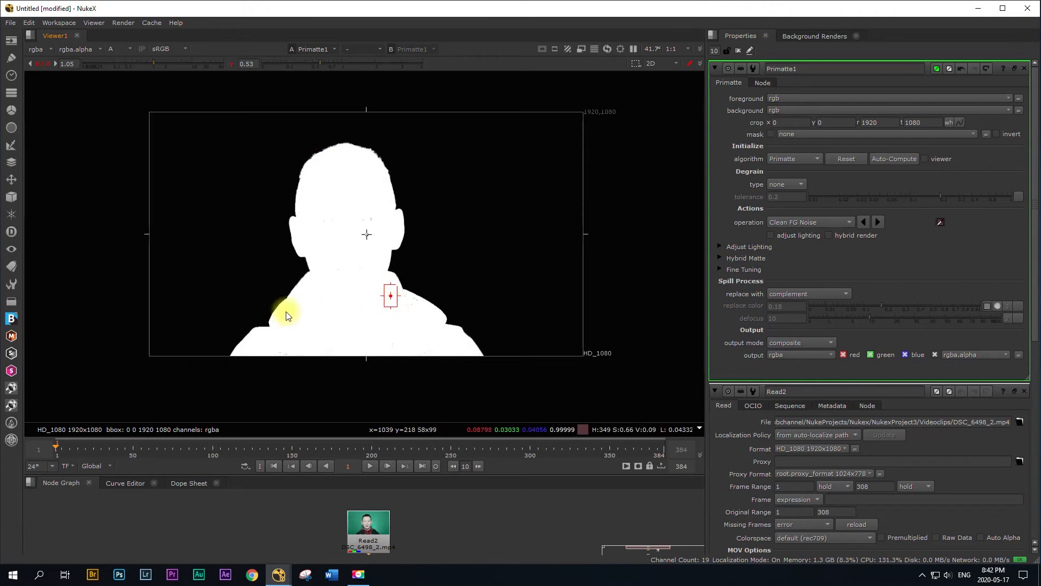
{"action": "left_click_drag", "start_coordinate": [386, 331], "coordinate": [389, 334], "text": "ctrl+shift"}
{"action": "left_click_drag", "start_coordinate": [406, 300], "coordinate": [409, 305], "text": "ctrl+shift"}
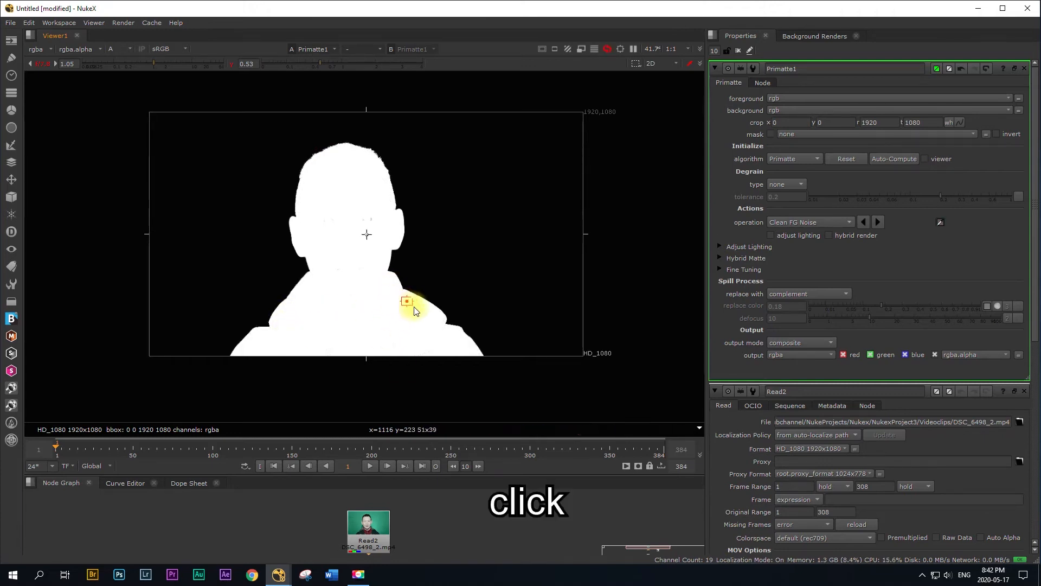
{"action": "left_click_drag", "start_coordinate": [427, 348], "coordinate": [431, 353], "text": "ctrl+shift"}
Step: Clean the remaining foreground specks across the eyes and face and on both sides of the lower jacket
{"action": "left_click_drag", "start_coordinate": [362, 207], "coordinate": [323, 230], "text": "ctrl+shift"}
{"action": "left_click_drag", "start_coordinate": [347, 182], "coordinate": [350, 186], "text": "ctrl+shift"}
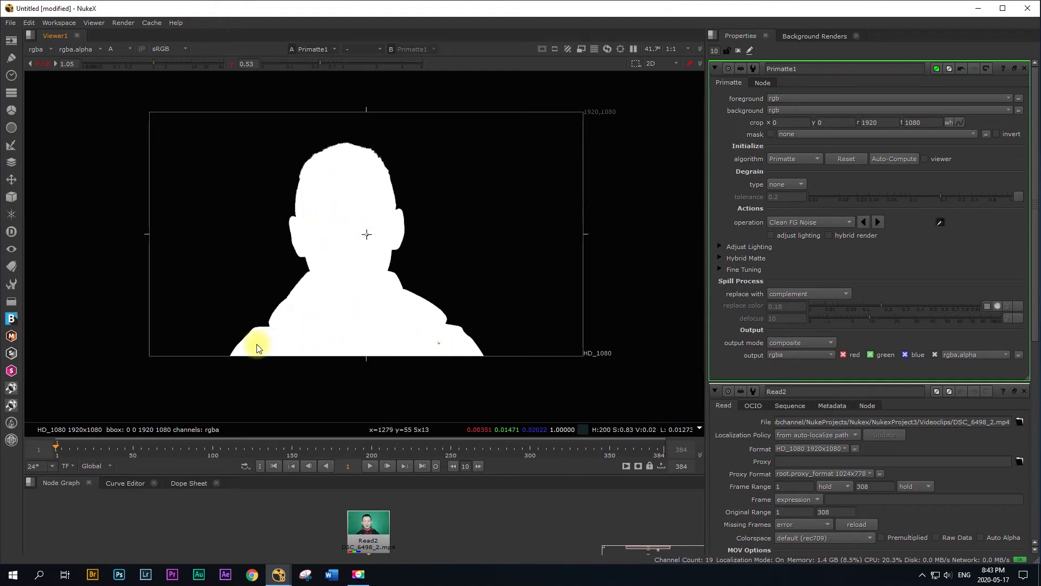
{"action": "left_click_drag", "start_coordinate": [255, 343], "coordinate": [255, 345], "text": "ctrl+shift"}
{"action": "left_click_drag", "start_coordinate": [417, 324], "coordinate": [455, 343], "text": "ctrl+shift"}
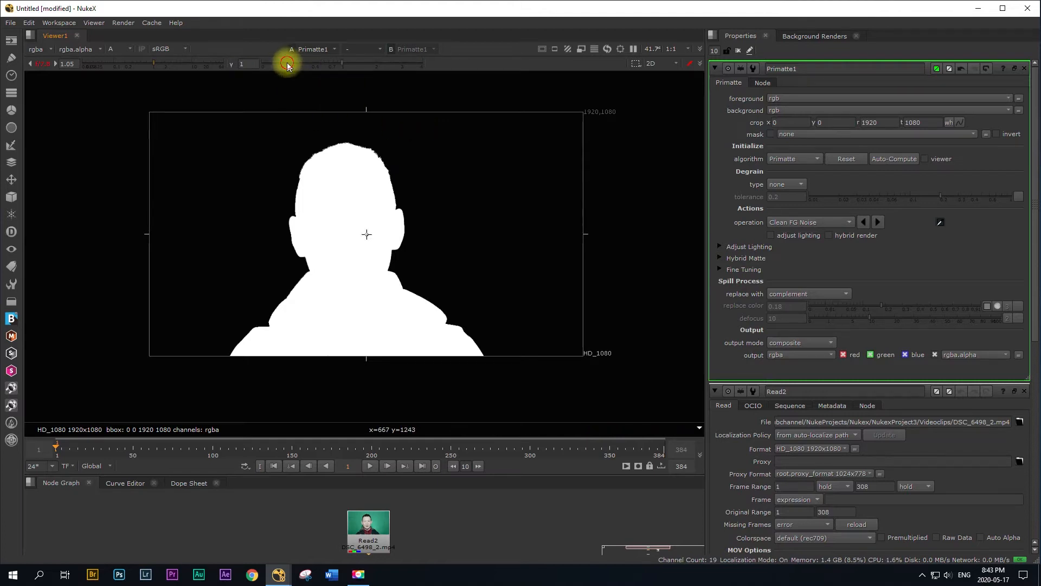
Step: Reset the viewer gamma and gain to 1 and switch the viewer from the alpha channel to RGB
{"action": "left_click", "coordinate": [232, 63]}
{"action": "left_click", "coordinate": [152, 64]}
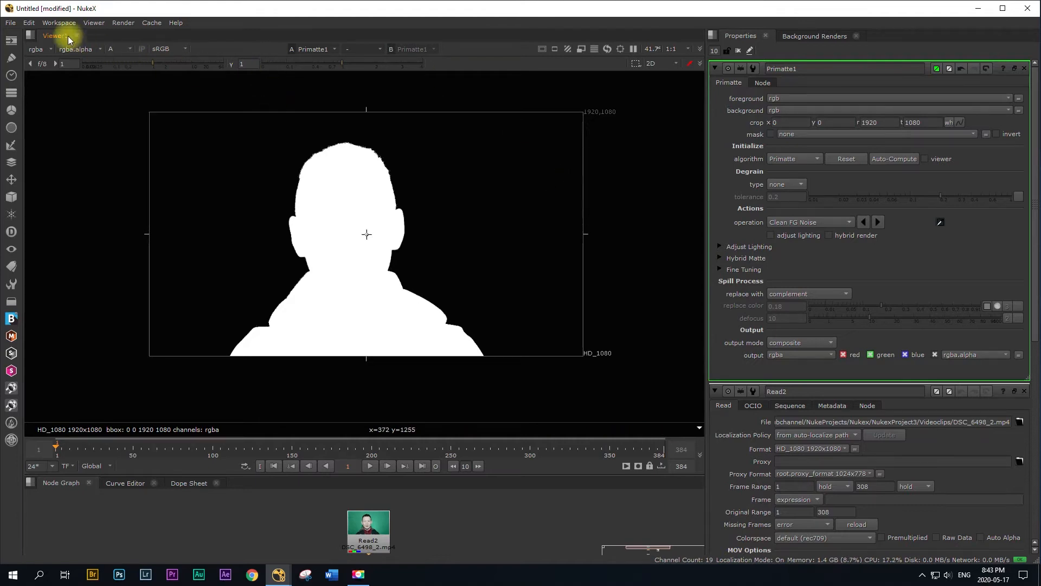
{"action": "left_click", "coordinate": [114, 49]}
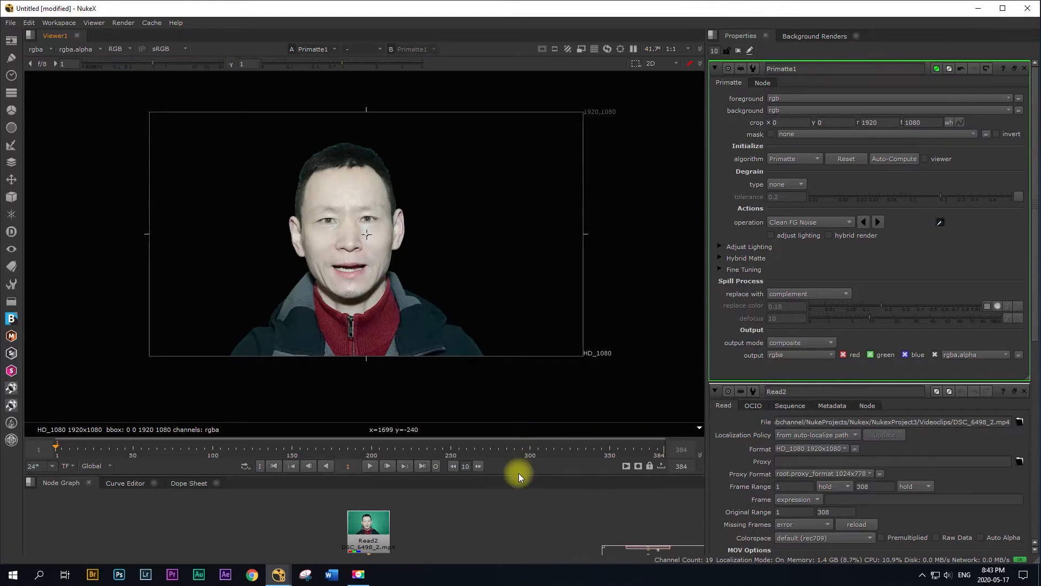
Step: Connect the bg input of the Primatte1 node to the Read1 background clip
{"action": "left_click_drag", "start_coordinate": [518, 475], "coordinate": [521, 349]}
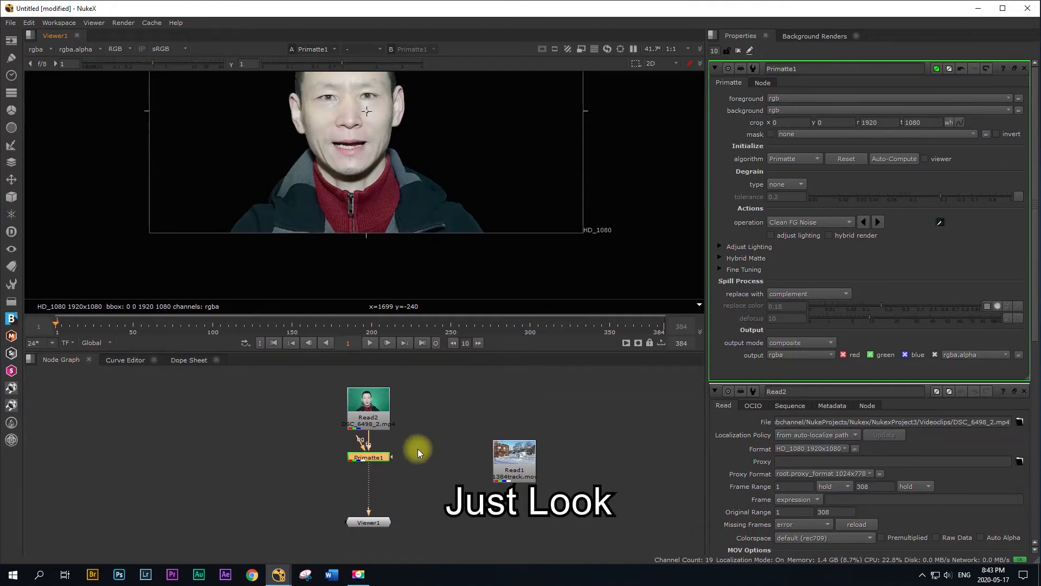
{"action": "left_click_drag", "start_coordinate": [362, 440], "coordinate": [519, 434]}
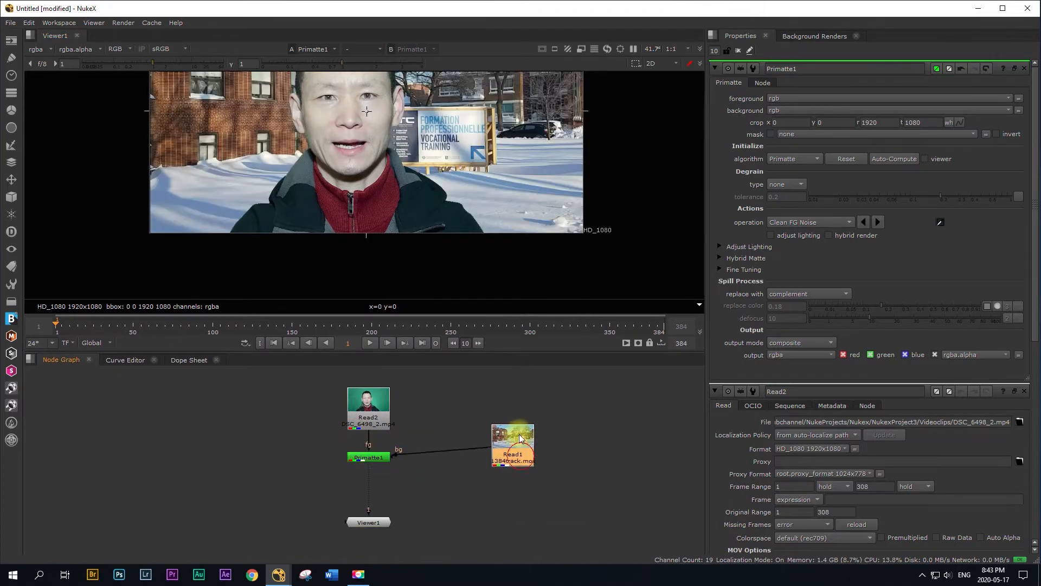
{"action": "left_click_drag", "start_coordinate": [532, 351], "coordinate": [530, 497]}
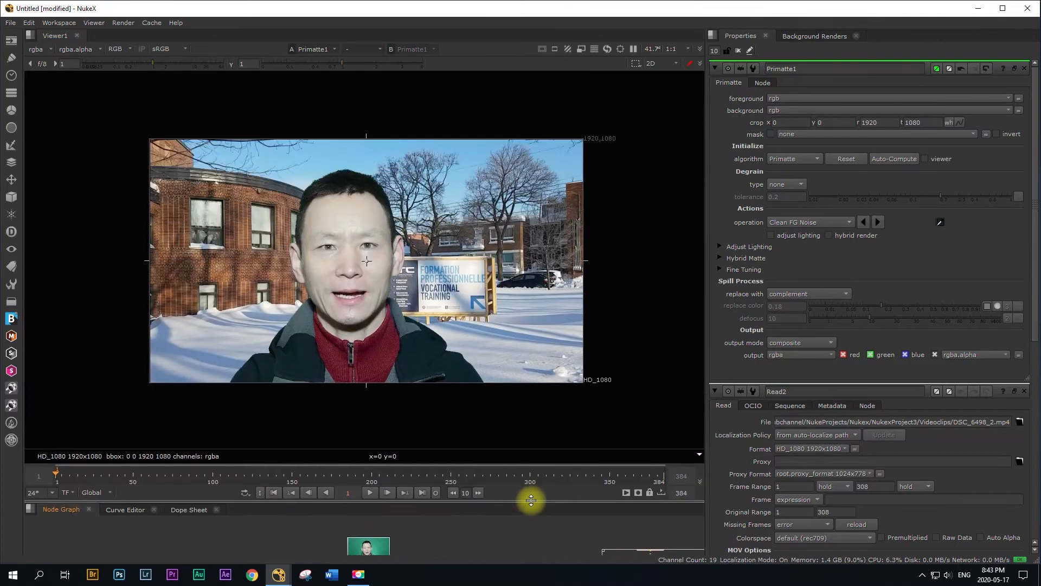
Step: Switch the Primatte operation to Spill Sponge
{"action": "scroll", "coordinate": [456, 274], "scroll_direction": "up", "scroll_amount": 3}
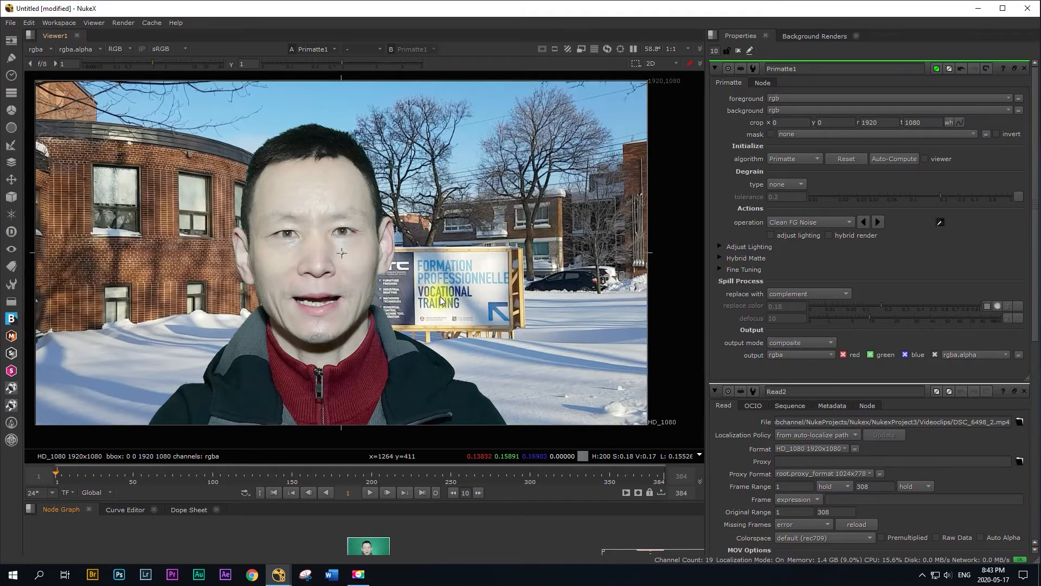
{"action": "scroll", "coordinate": [440, 296], "scroll_direction": "down", "scroll_amount": 3}
{"action": "middle_click_drag", "start_coordinate": [418, 290], "coordinate": [457, 191]}
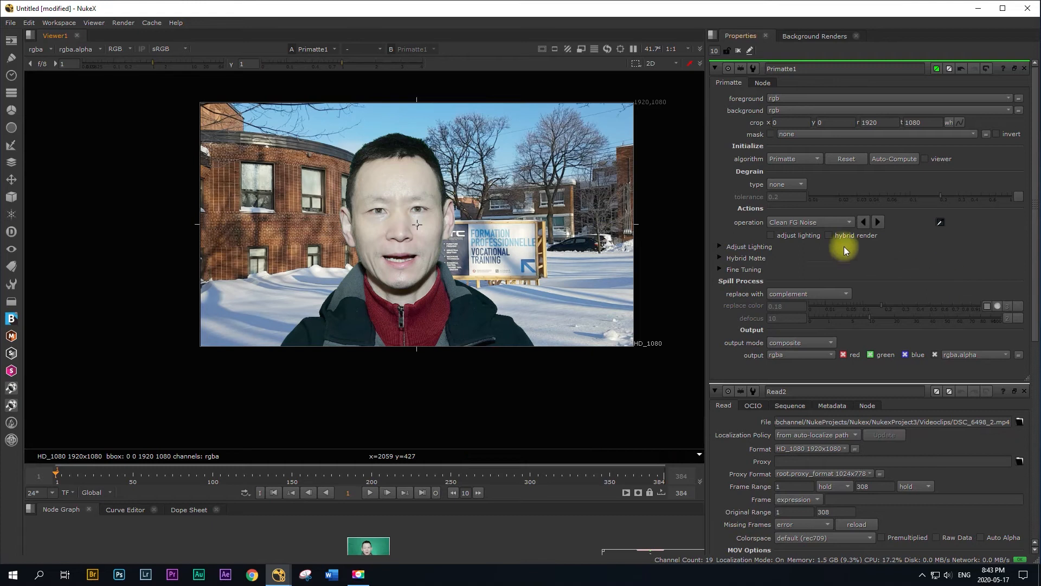
{"action": "left_click", "coordinate": [804, 220]}
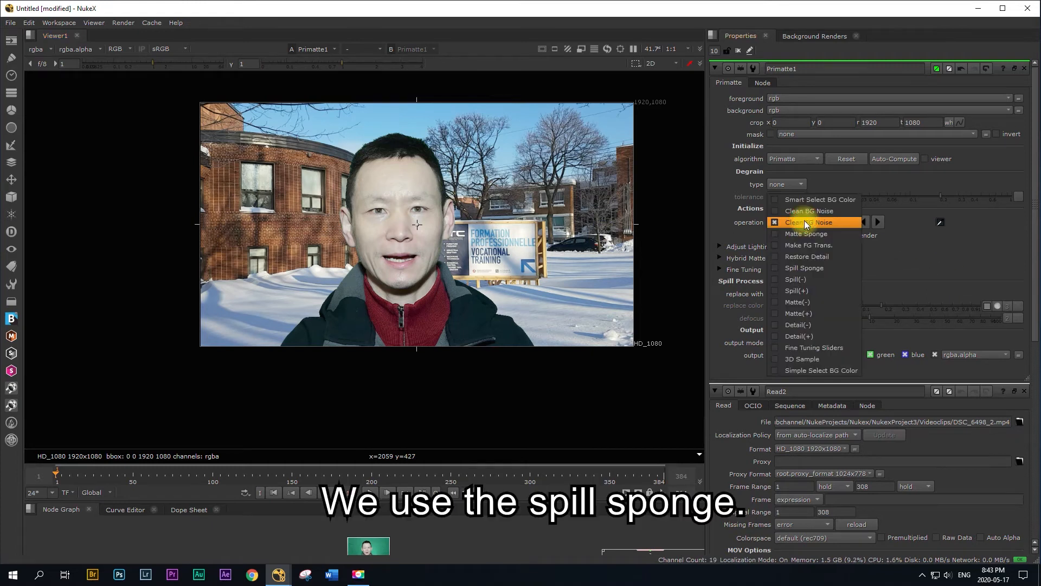
{"action": "left_click", "coordinate": [803, 267]}
Step: Examine the composite for green spill along the jacket, collar, face and hair edges against the snowy background
{"action": "scroll", "coordinate": [431, 285], "scroll_direction": "up", "scroll_amount": 3}
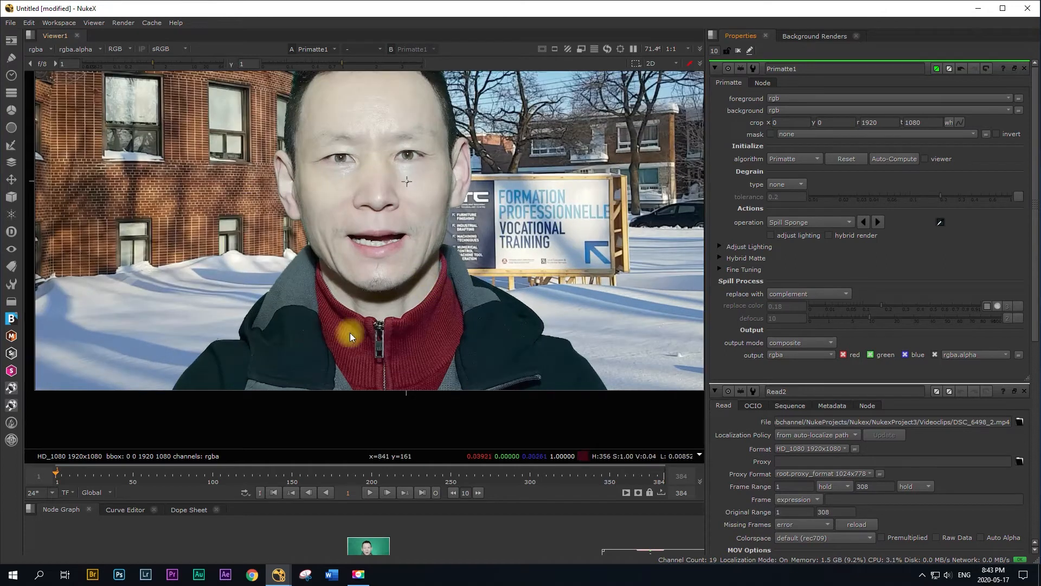
{"action": "middle_click_drag", "start_coordinate": [264, 346], "coordinate": [480, 308]}
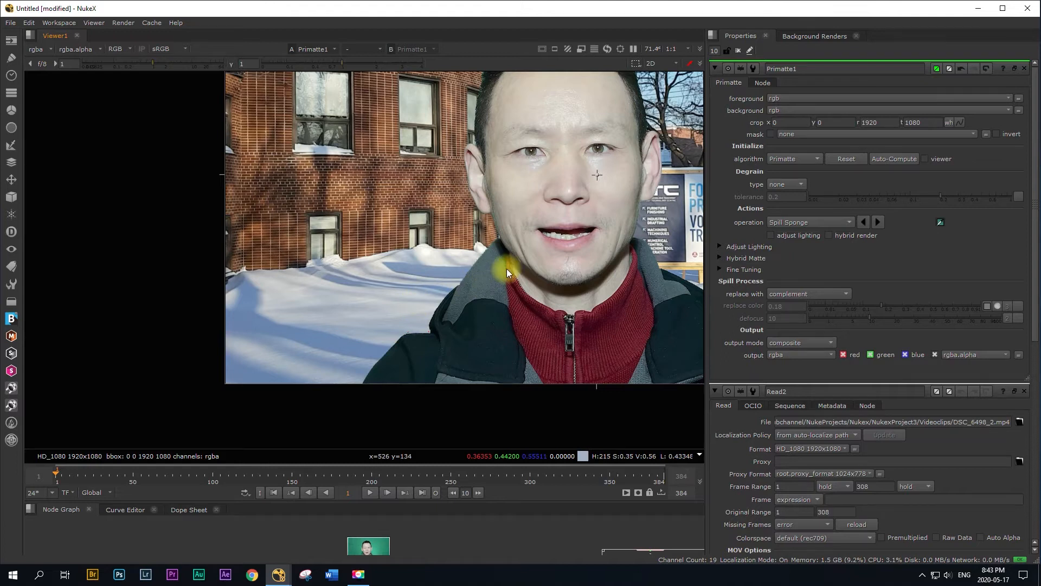
{"action": "middle_click_drag", "start_coordinate": [519, 255], "coordinate": [487, 359]}
{"action": "middle_click_drag", "start_coordinate": [517, 167], "coordinate": [545, 314]}
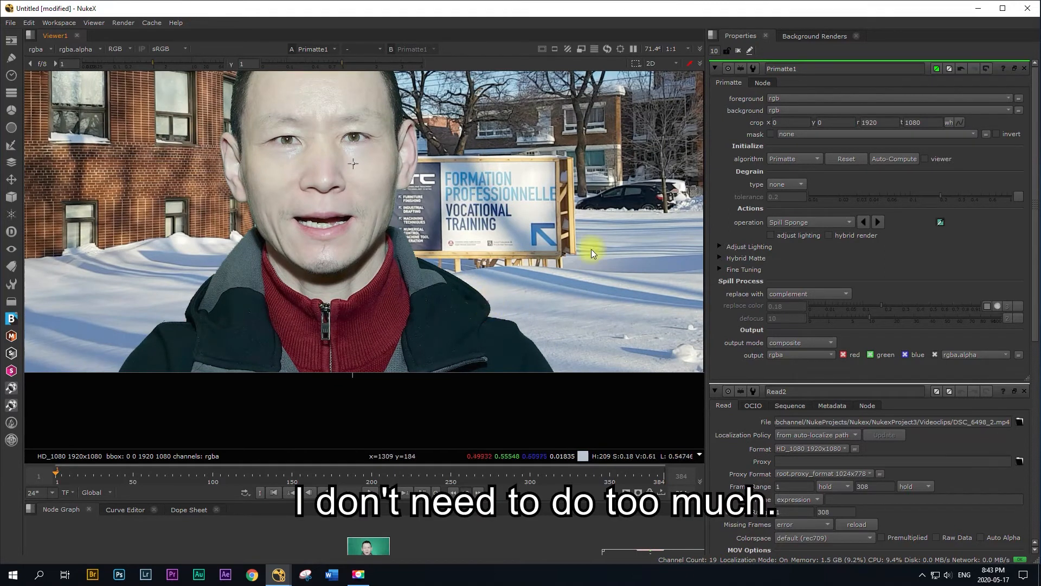
{"action": "middle_click_drag", "start_coordinate": [563, 159], "coordinate": [559, 299]}
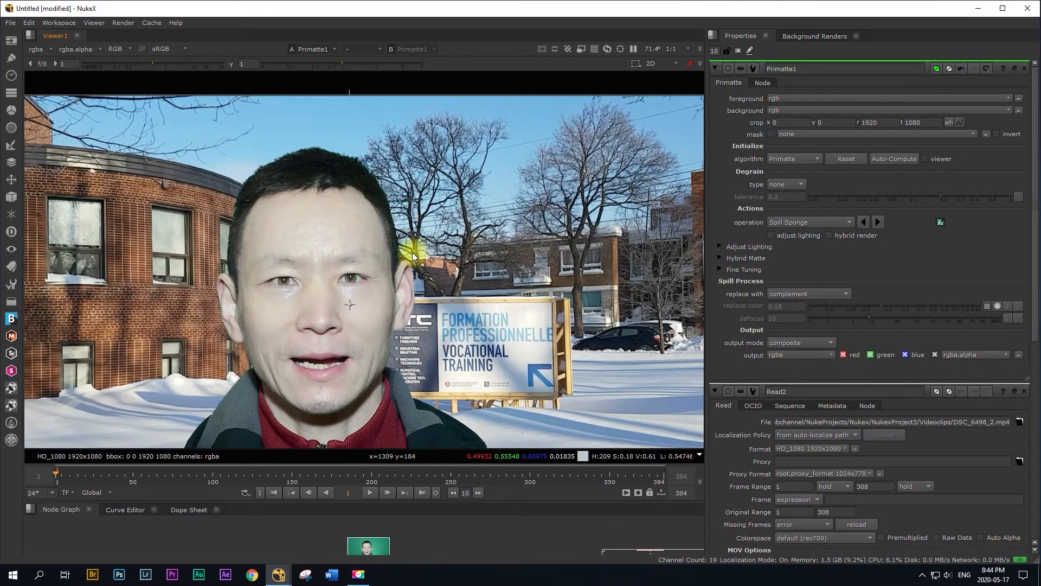
{"action": "scroll", "coordinate": [506, 249], "scroll_direction": "down", "scroll_amount": 3}
{"action": "scroll", "coordinate": [535, 258], "scroll_direction": "up", "scroll_amount": 1}
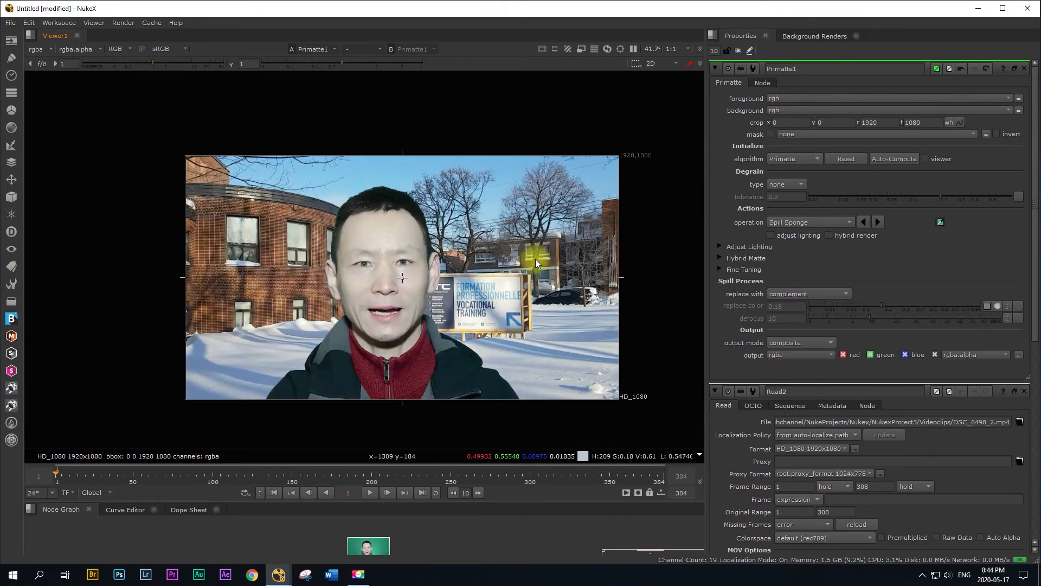
{"action": "scroll", "coordinate": [515, 296], "scroll_direction": "down", "scroll_amount": 1}
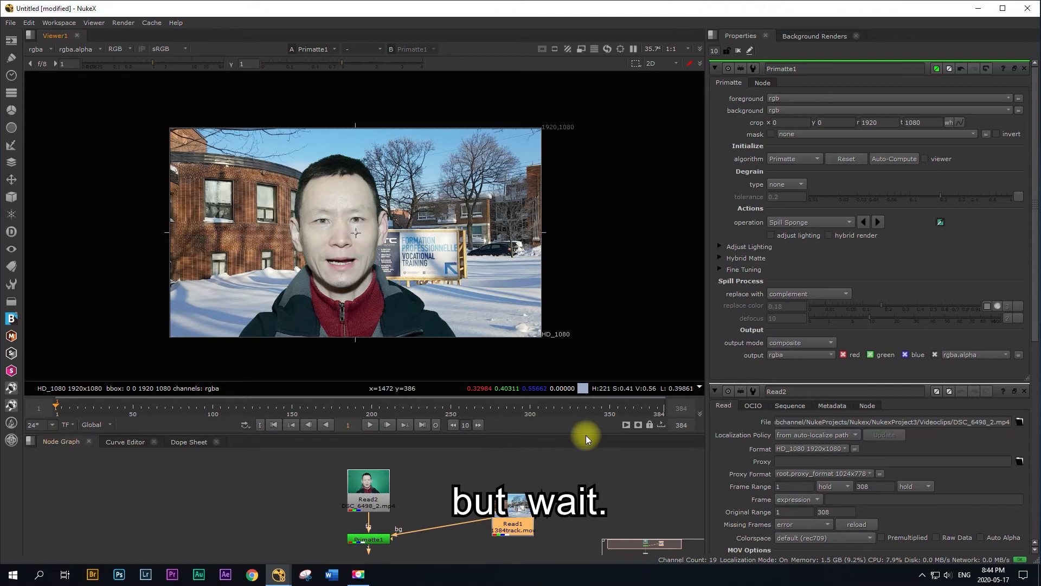
Step: Line up the Read1 node horizontally with Primatte1 and move the Viewer1 node further down the node graph
{"action": "left_click_drag", "start_coordinate": [586, 435], "coordinate": [584, 377]}
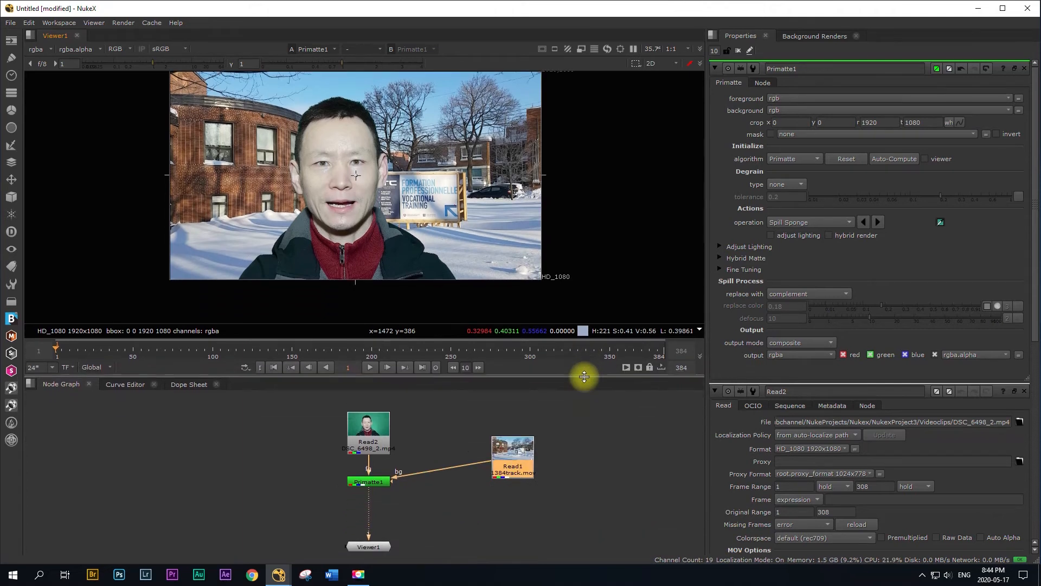
{"action": "left_click_drag", "start_coordinate": [513, 455], "coordinate": [513, 480]}
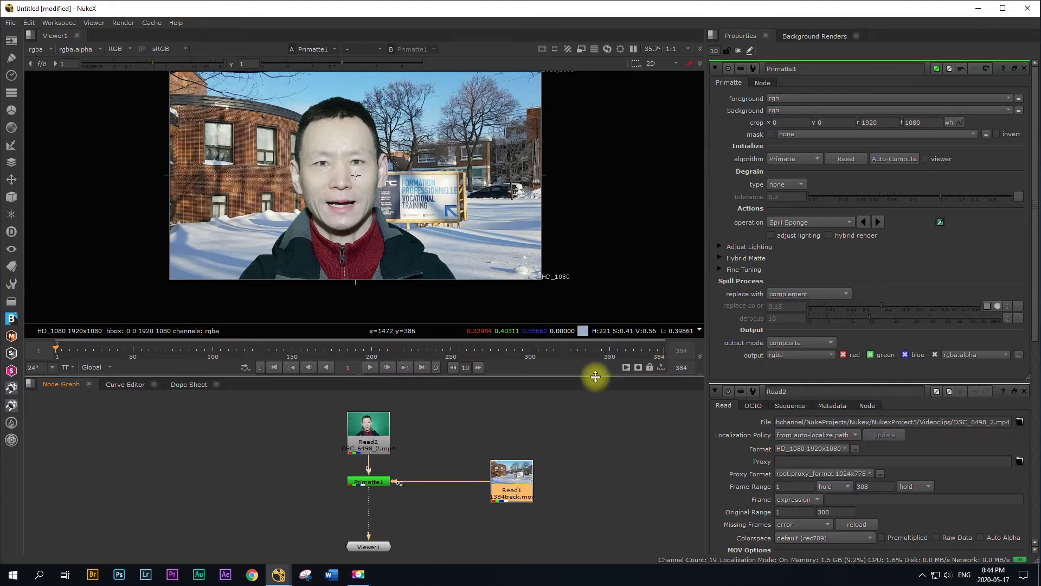
{"action": "left_click_drag", "start_coordinate": [595, 375], "coordinate": [590, 419]}
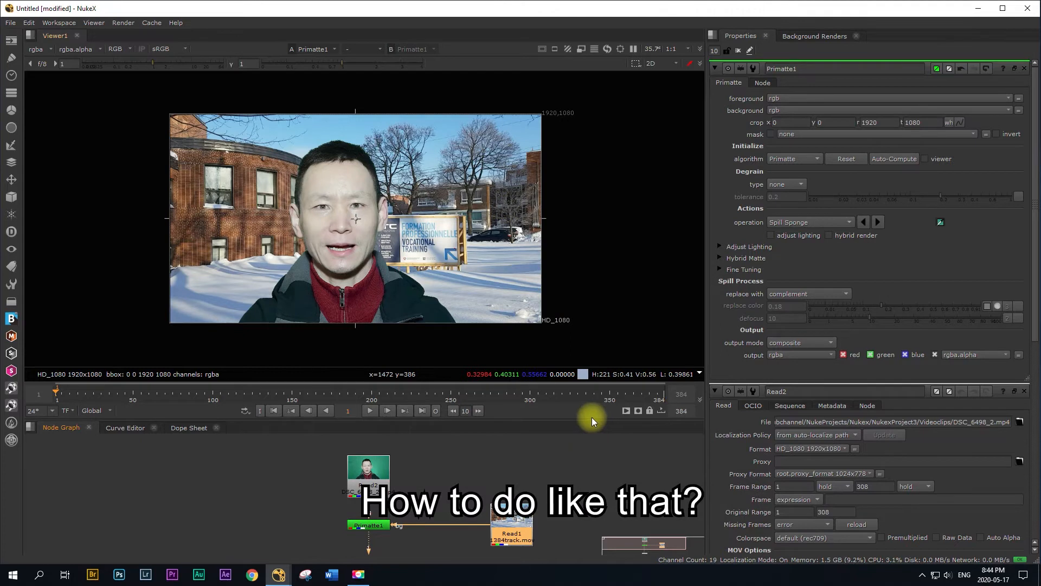
{"action": "left_click_drag", "start_coordinate": [591, 417], "coordinate": [587, 261]}
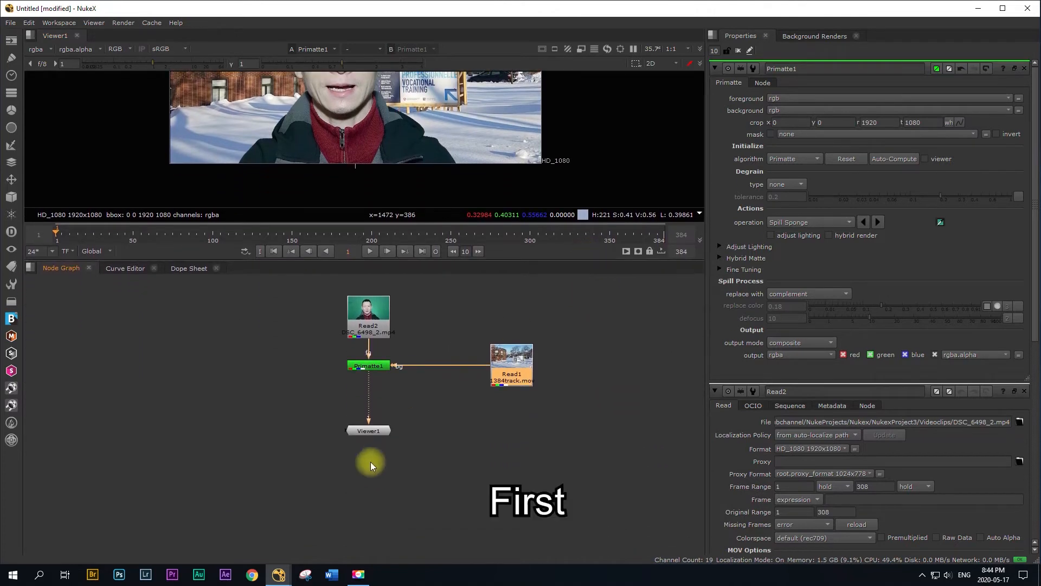
{"action": "left_click_drag", "start_coordinate": [366, 431], "coordinate": [370, 537]}
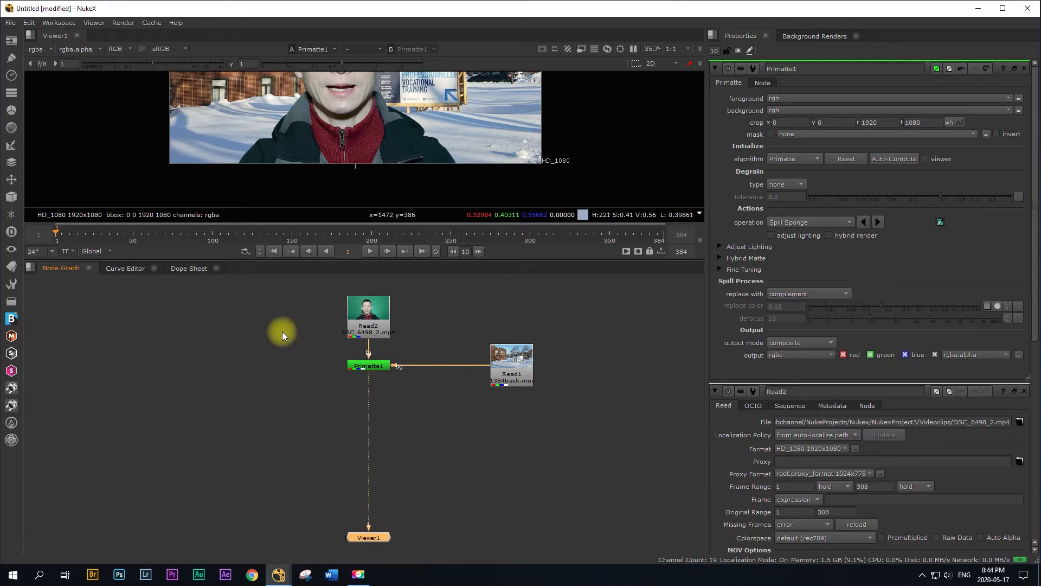
Step: Add a Mocha Pro node after the Read2 green-screen clip
{"action": "left_click", "coordinate": [372, 318]}
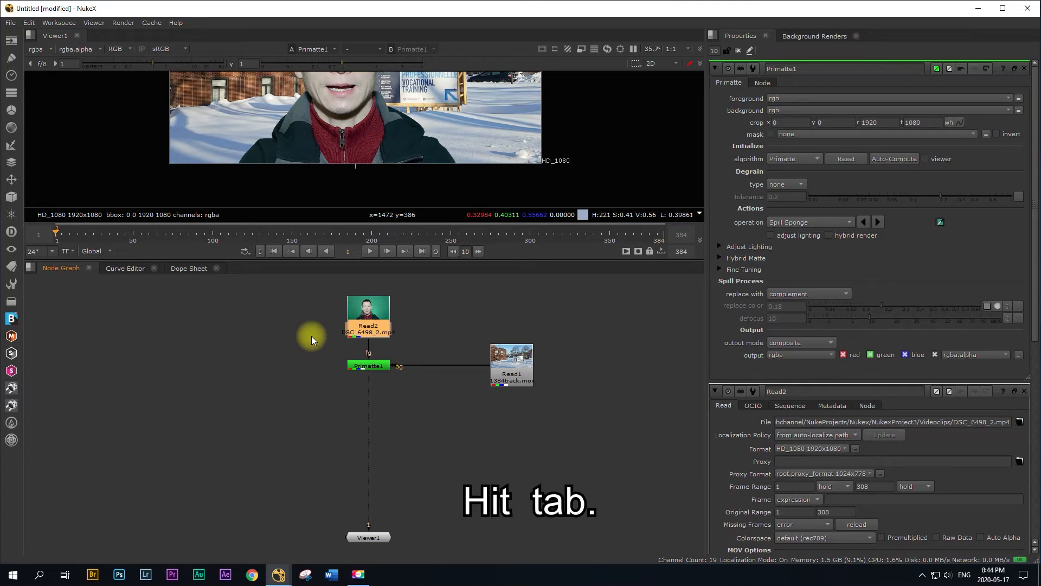
{"action": "key", "text": "Tab"}
{"action": "type", "text": "n"}
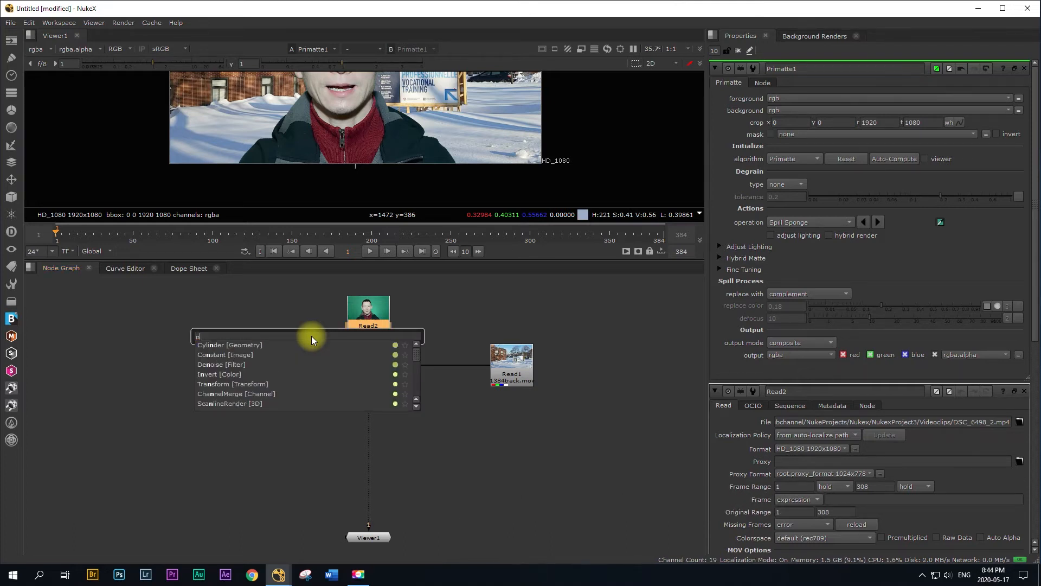
{"action": "type", "text": "o"}
{"action": "key", "text": "BackSpace"}
{"action": "key", "text": "BackSpace"}
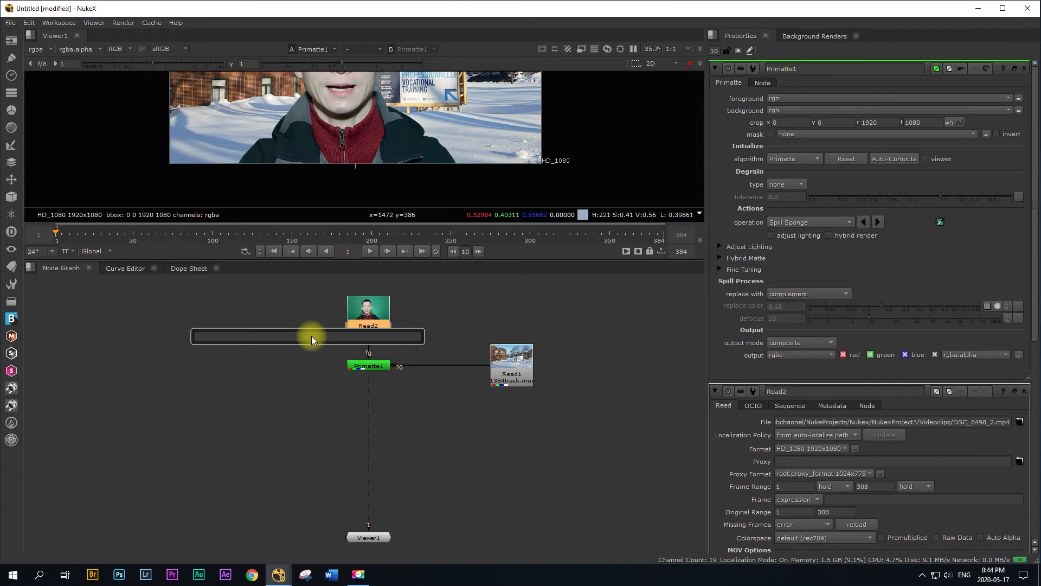
{"action": "type", "text": "mocha"}
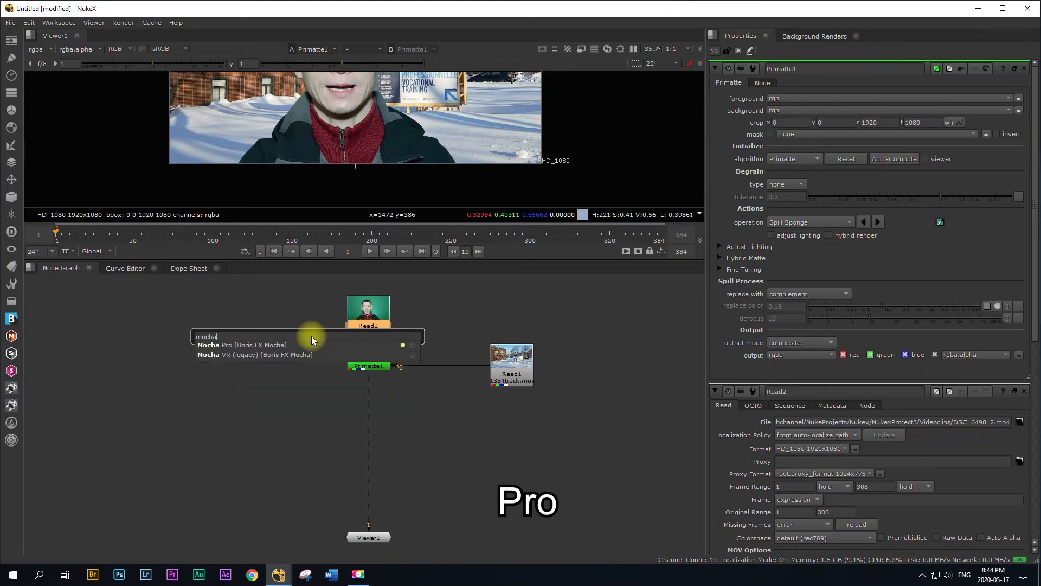
{"action": "left_click", "coordinate": [228, 344]}
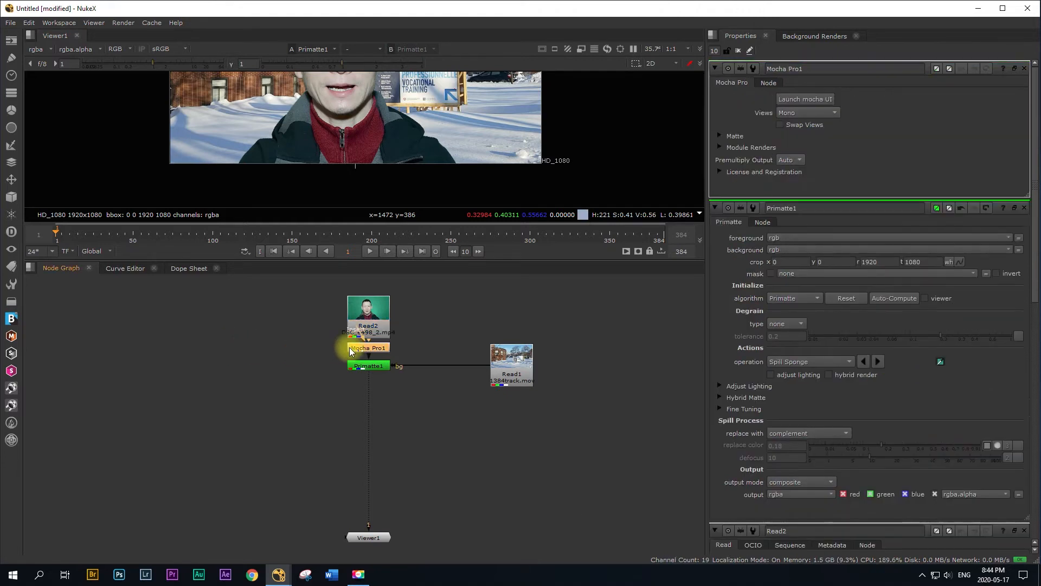
Step: Place the Mocha Pro1 node on its own branch beside Read2, with Source connected to Read2, and launch the Mocha UI
{"action": "left_click_drag", "start_coordinate": [352, 346], "coordinate": [365, 308]}
{"action": "left_click_drag", "start_coordinate": [225, 346], "coordinate": [228, 344]}
{"action": "left_click_drag", "start_coordinate": [562, 259], "coordinate": [559, 393]}
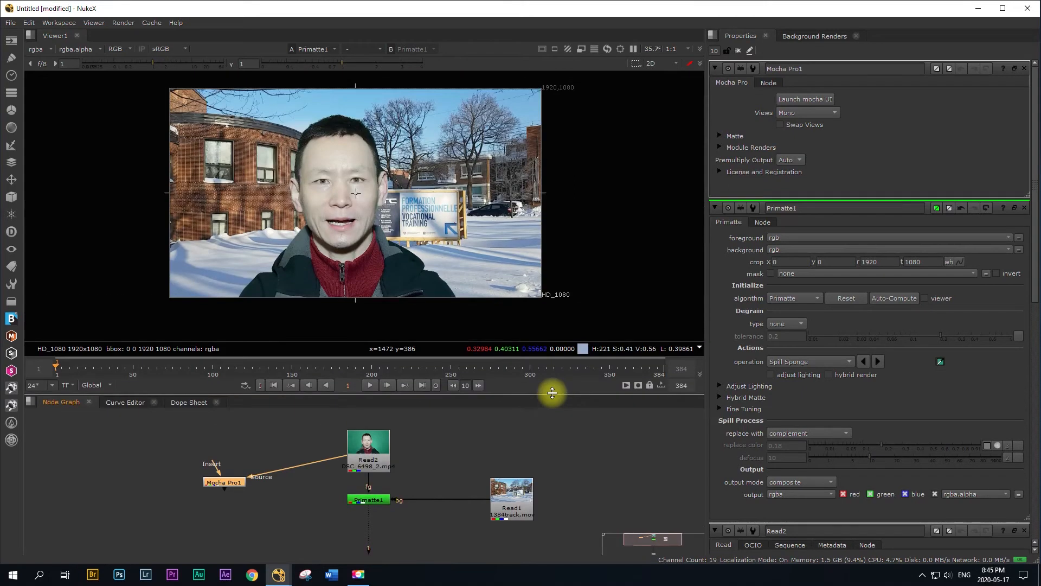
{"action": "left_click", "coordinate": [808, 99]}
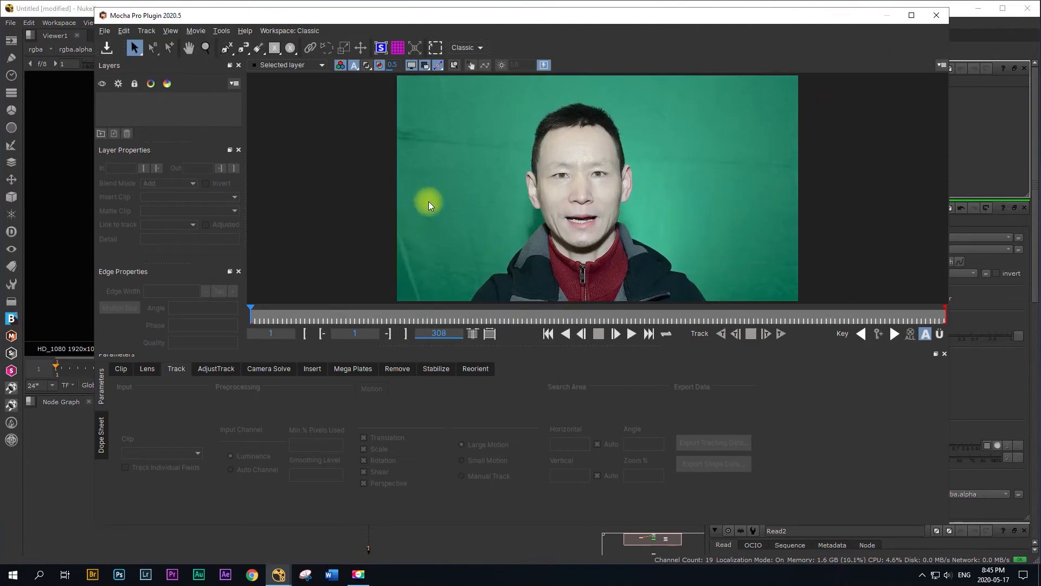
Step: Start a new magnetic layer and trace the man's outline from the image-left temple over the hair to the opposite ear
{"action": "left_click", "coordinate": [244, 50]}
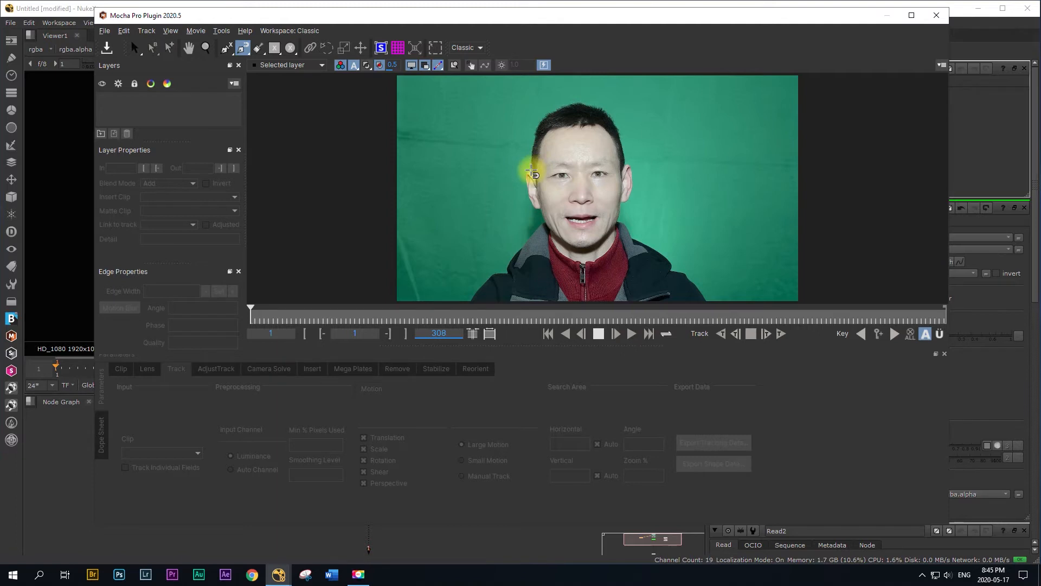
{"action": "left_click", "coordinate": [532, 171]}
{"action": "left_click", "coordinate": [534, 150]}
{"action": "left_click", "coordinate": [541, 122]}
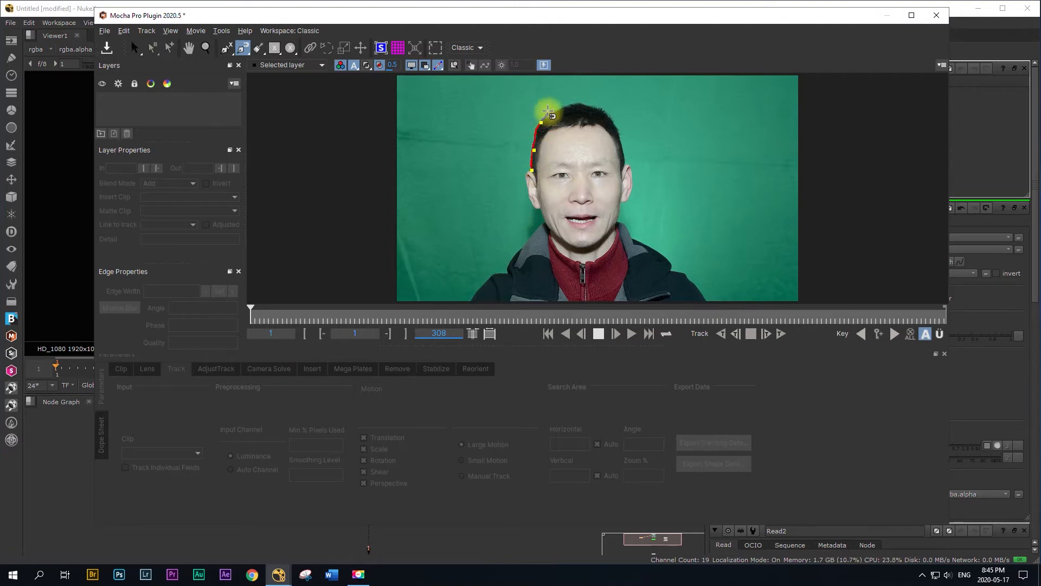
{"action": "left_click", "coordinate": [558, 107]}
{"action": "left_click", "coordinate": [589, 102]}
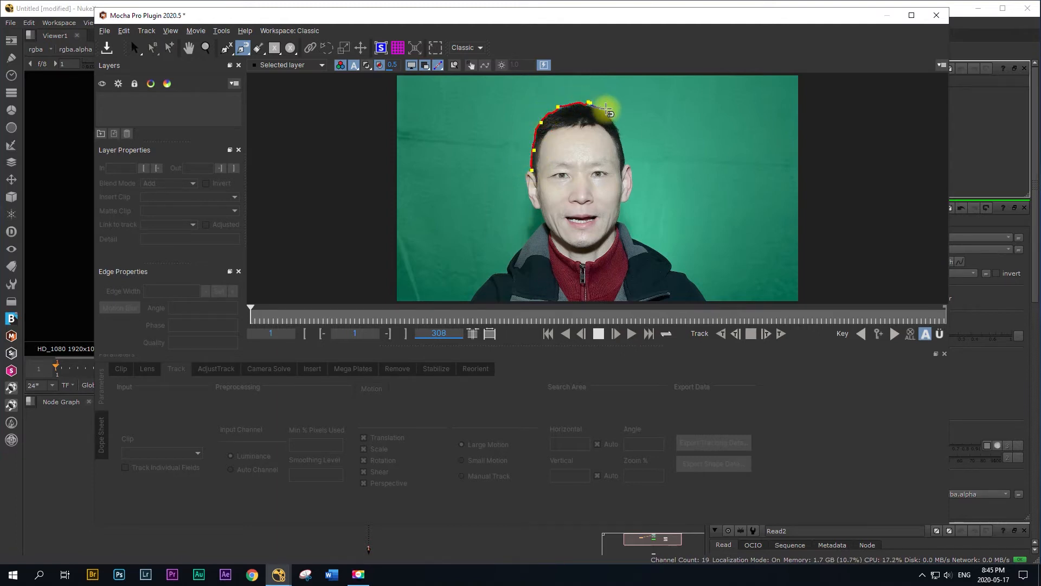
{"action": "left_click", "coordinate": [611, 115]}
{"action": "left_click", "coordinate": [624, 143]}
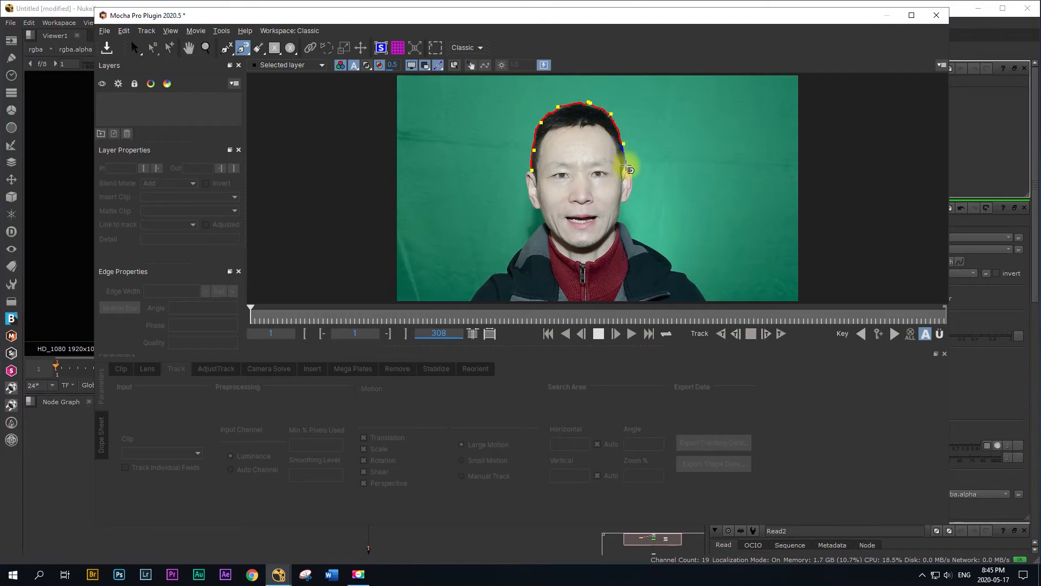
{"action": "left_click", "coordinate": [629, 166]}
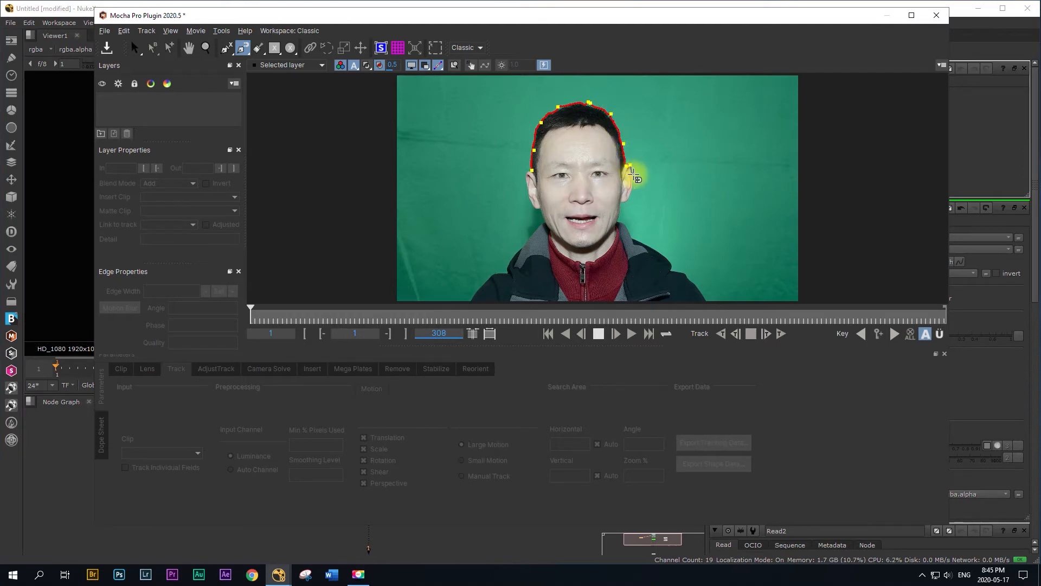
Step: Continue the magnetic outline around the image-right ear, down the jaw and neck, and onto the jacket collar
{"action": "left_click", "coordinate": [636, 198]}
{"action": "left_click", "coordinate": [628, 207]}
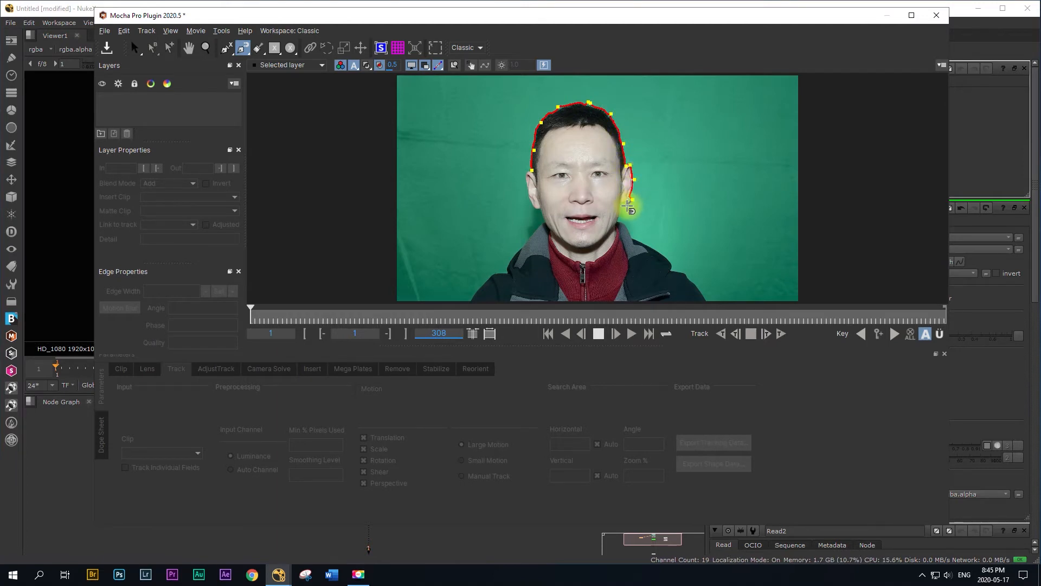
{"action": "left_click", "coordinate": [622, 210]}
{"action": "left_click", "coordinate": [621, 224]}
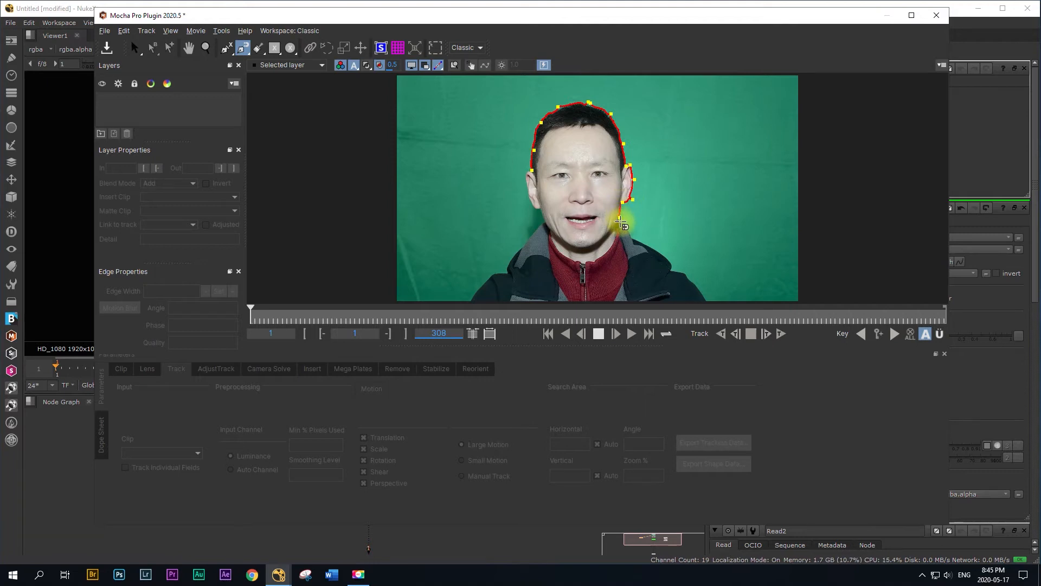
{"action": "left_click", "coordinate": [628, 230]}
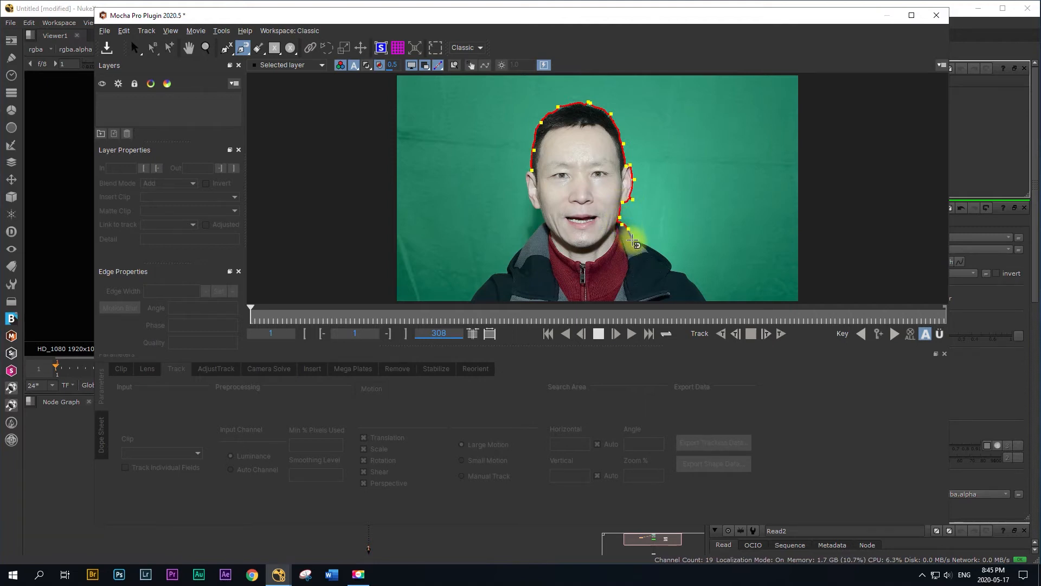
{"action": "left_click", "coordinate": [639, 241]}
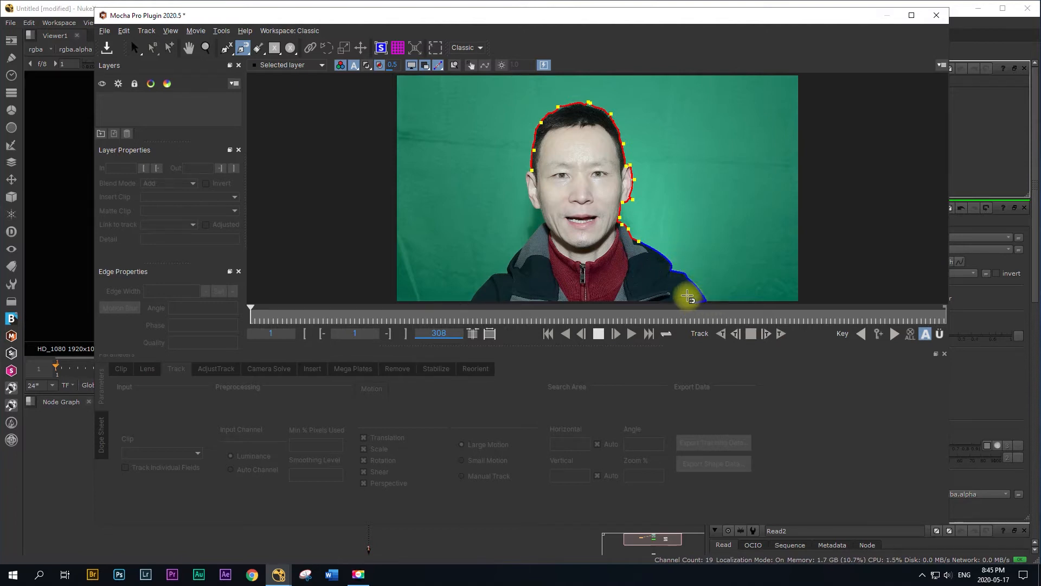
Step: Extend the magnetic outline down the image-right shoulder and straight across just below the bottom of the footage
{"action": "key", "text": "z"}
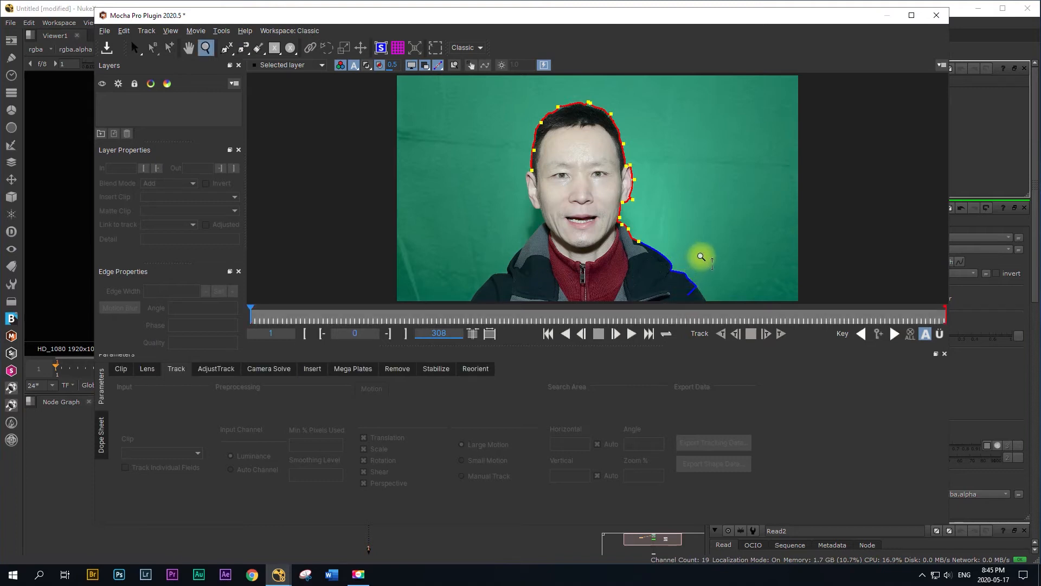
{"action": "left_click_drag", "start_coordinate": [703, 256], "coordinate": [687, 280]}
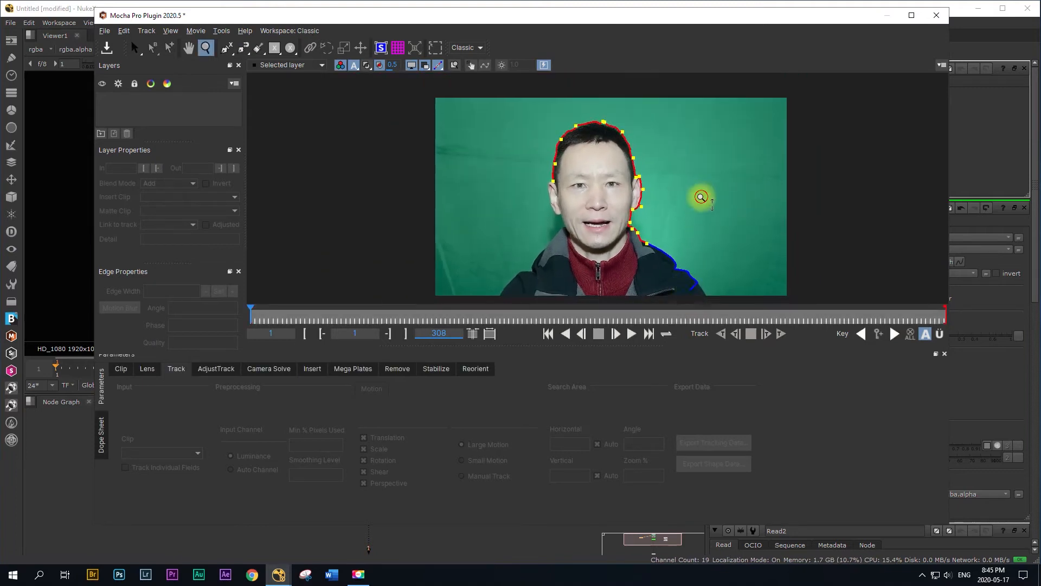
{"action": "left_click_drag", "start_coordinate": [701, 198], "coordinate": [699, 248]}
{"action": "key", "text": "b"}
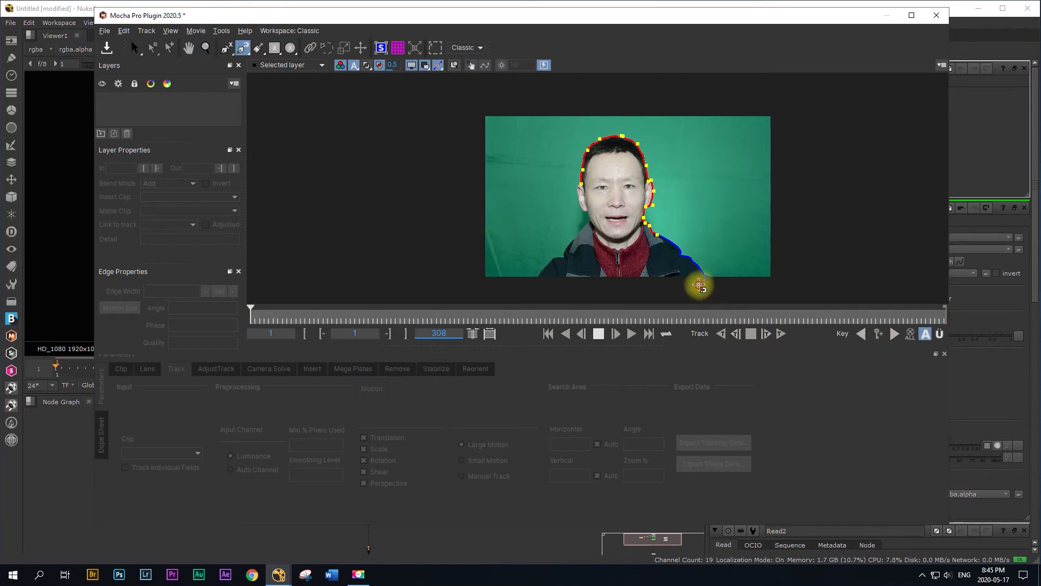
{"action": "left_click", "coordinate": [699, 284]}
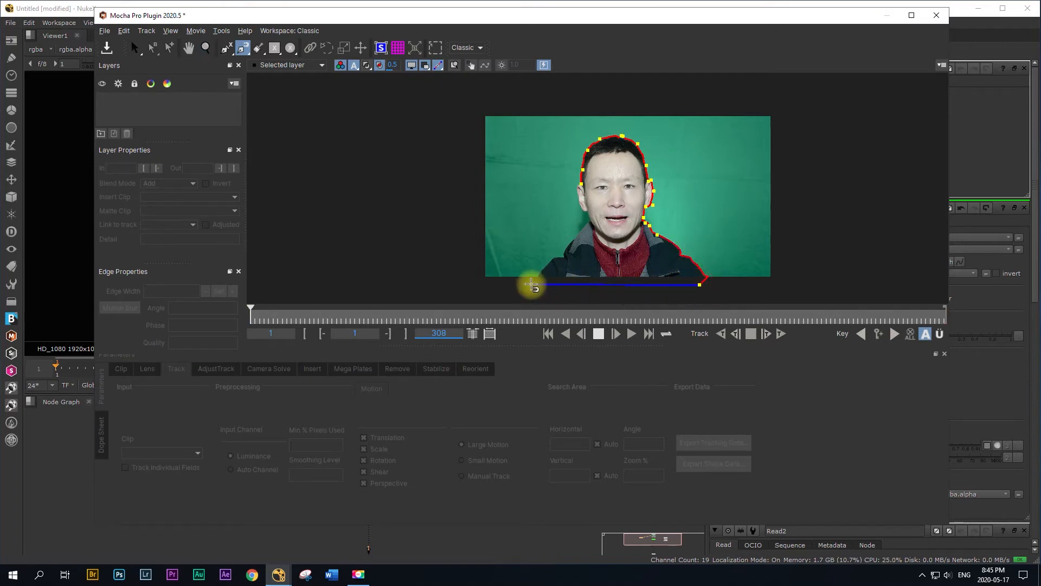
{"action": "left_click", "coordinate": [531, 283]}
Step: Trace the image-left shoulder, neck and ear back up to the starting point and finish the magnetic shape
{"action": "left_click", "coordinate": [540, 274]}
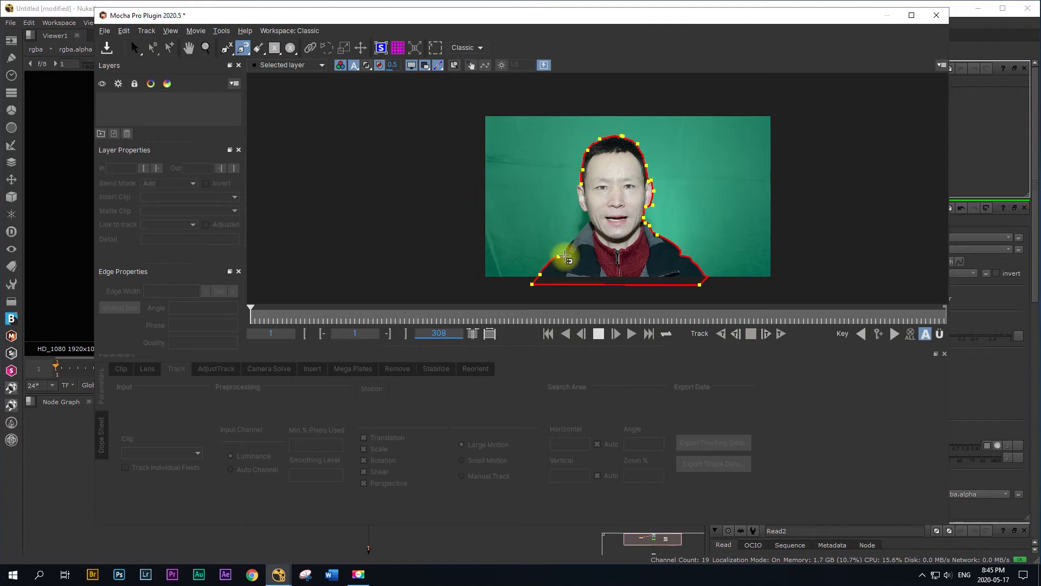
{"action": "left_click", "coordinate": [567, 248]}
{"action": "left_click", "coordinate": [576, 236]}
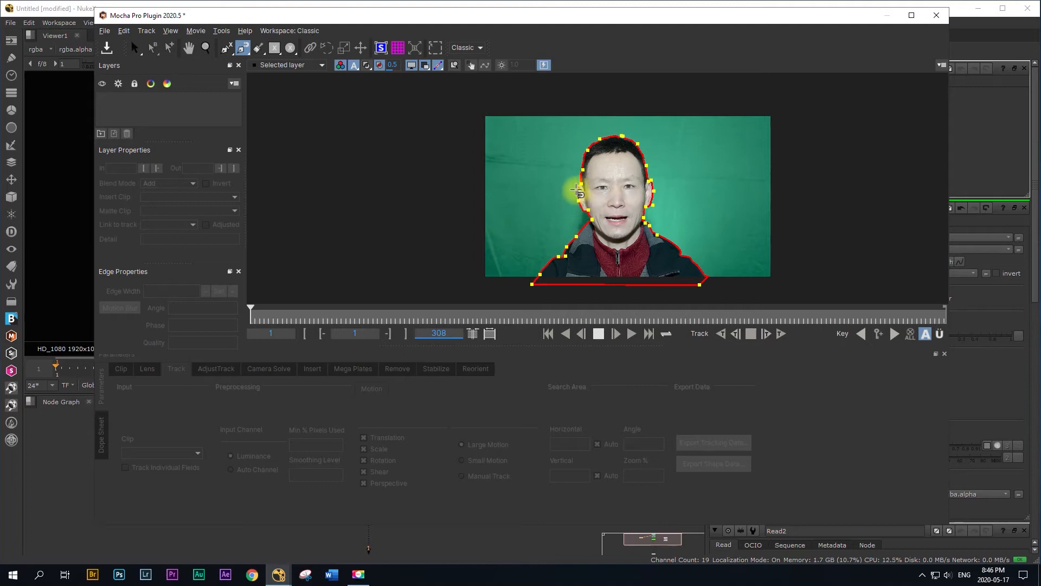
{"action": "left_click", "coordinate": [579, 180]}
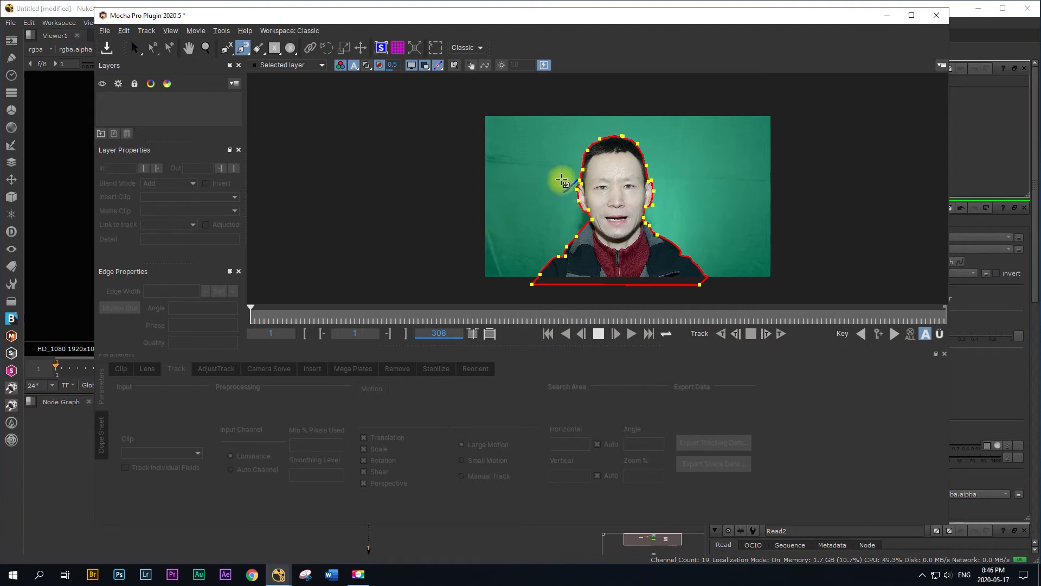
{"action": "right_click", "coordinate": [579, 180]}
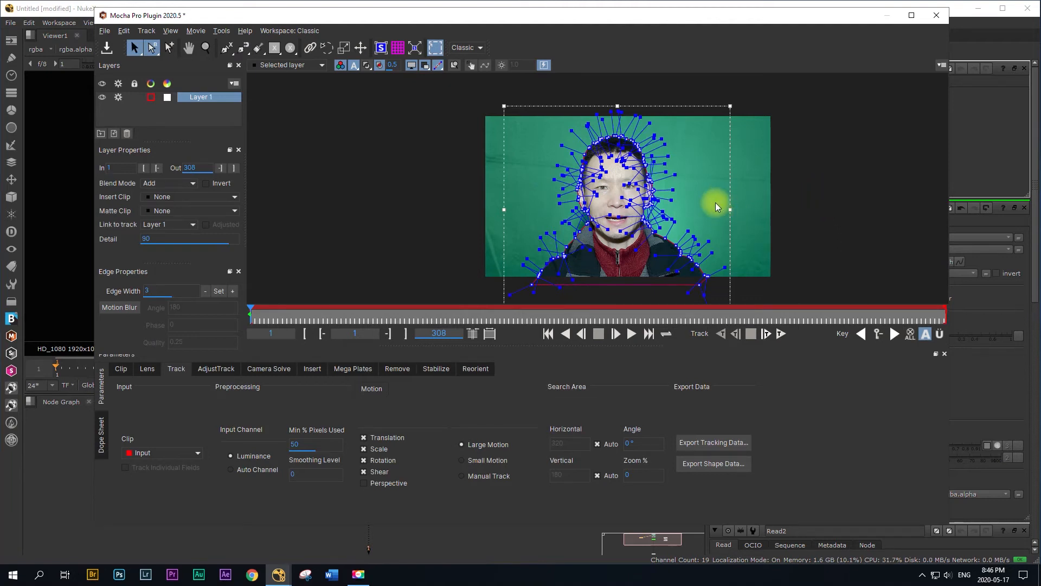
Step: Refine the spline points along the top of the head so the shape follows the hairline
{"action": "key", "text": "z"}
{"action": "left_click_drag", "start_coordinate": [708, 211], "coordinate": [689, 184]}
{"action": "left_click_drag", "start_coordinate": [674, 239], "coordinate": [673, 158]}
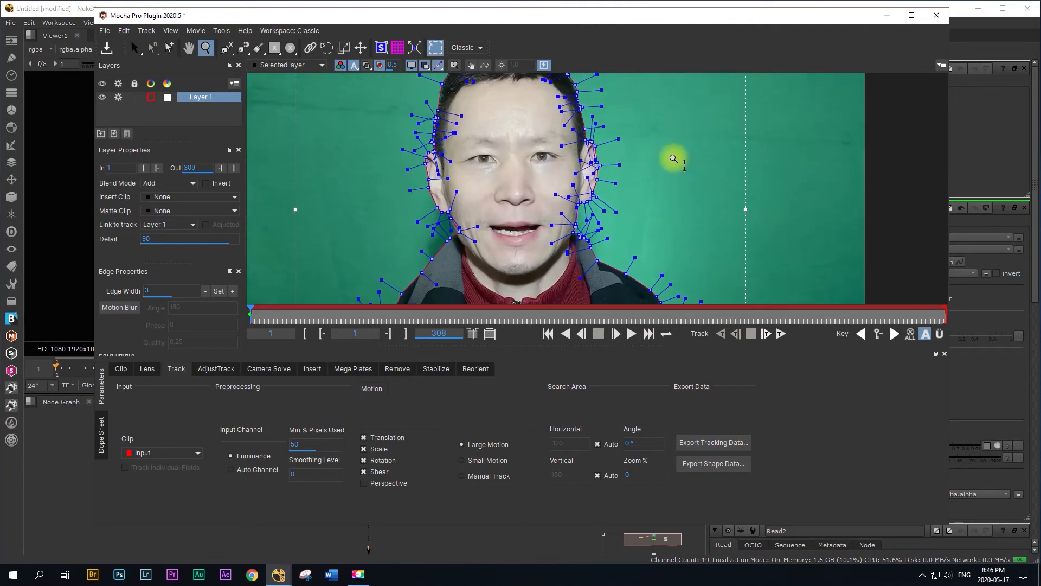
{"action": "left_click_drag", "start_coordinate": [674, 197], "coordinate": [676, 158]}
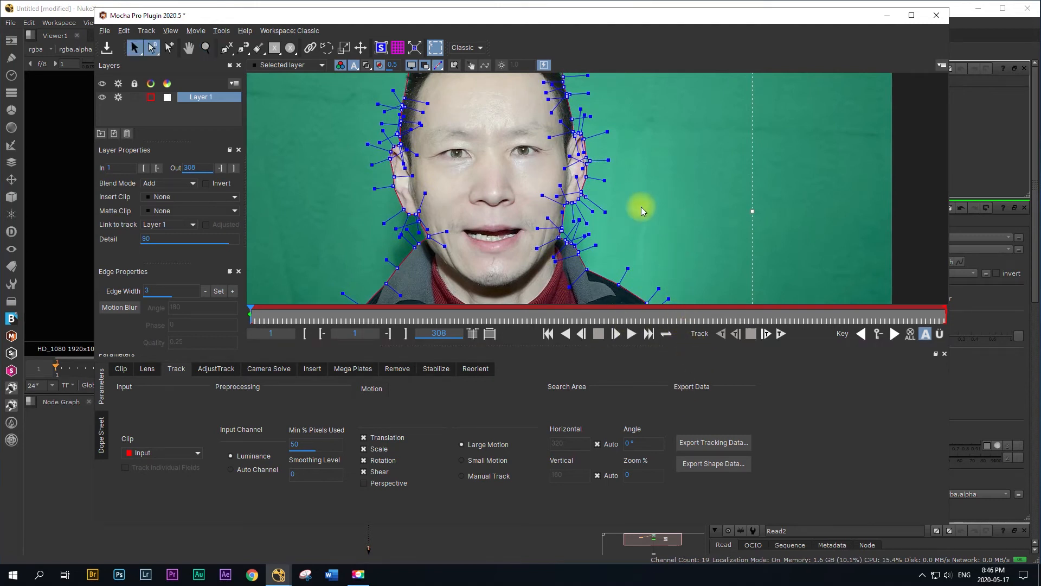
{"action": "key", "text": "x"}
{"action": "left_click_drag", "start_coordinate": [575, 187], "coordinate": [609, 249]}
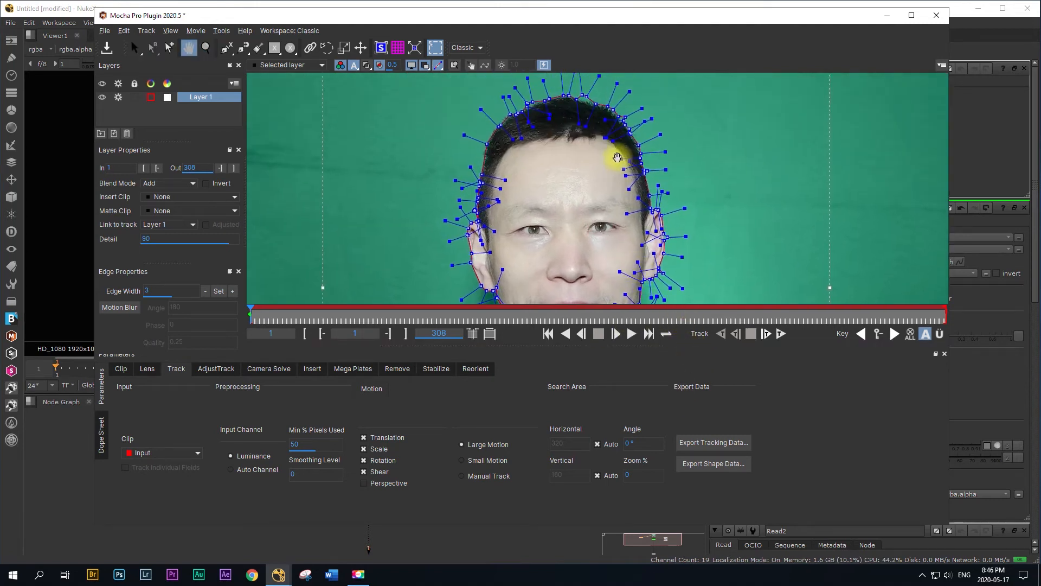
{"action": "left_click_drag", "start_coordinate": [616, 158], "coordinate": [572, 182]}
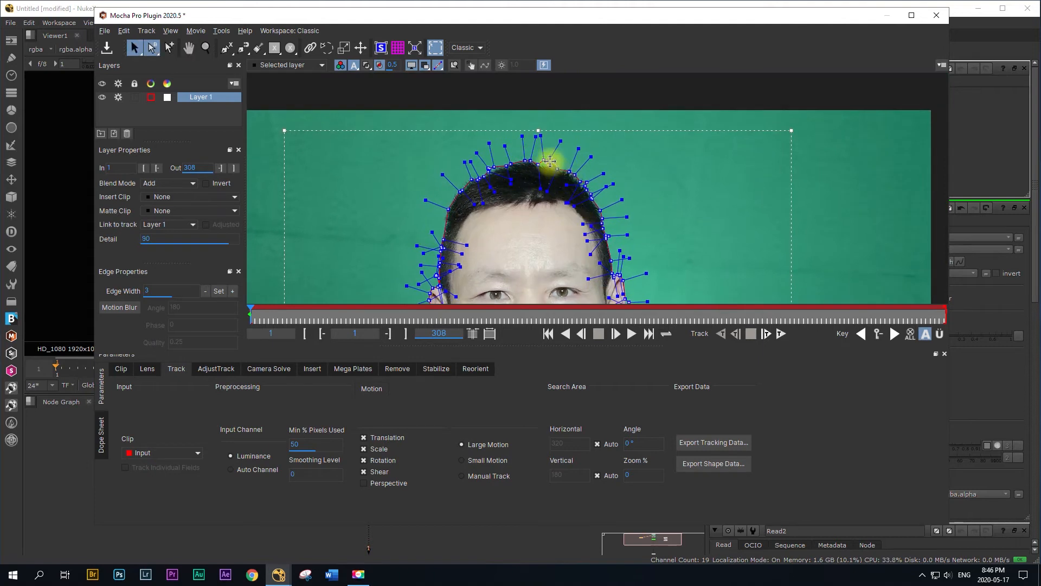
{"action": "left_click", "coordinate": [546, 160]}
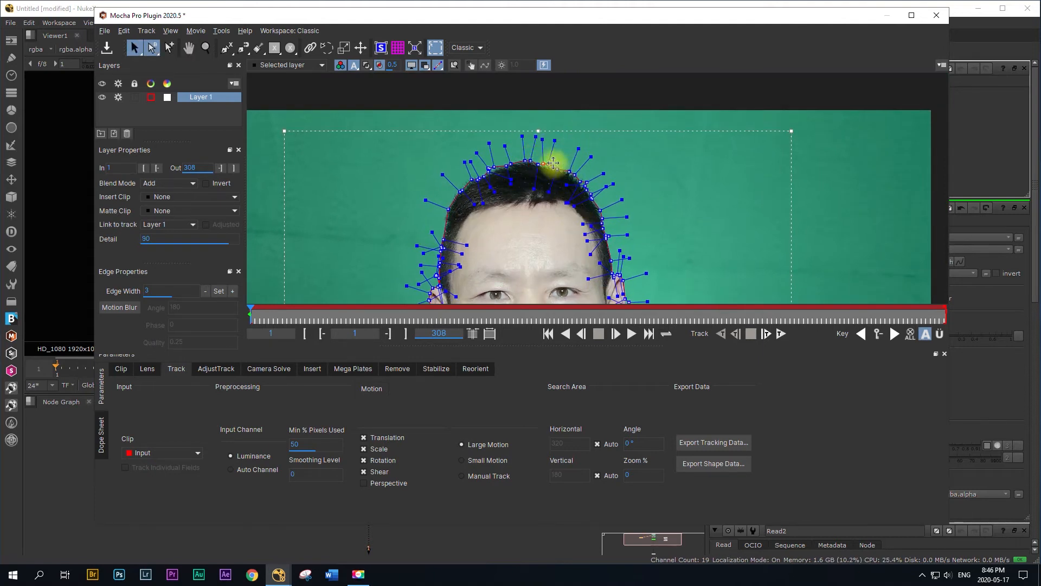
{"action": "left_click", "coordinate": [494, 166]}
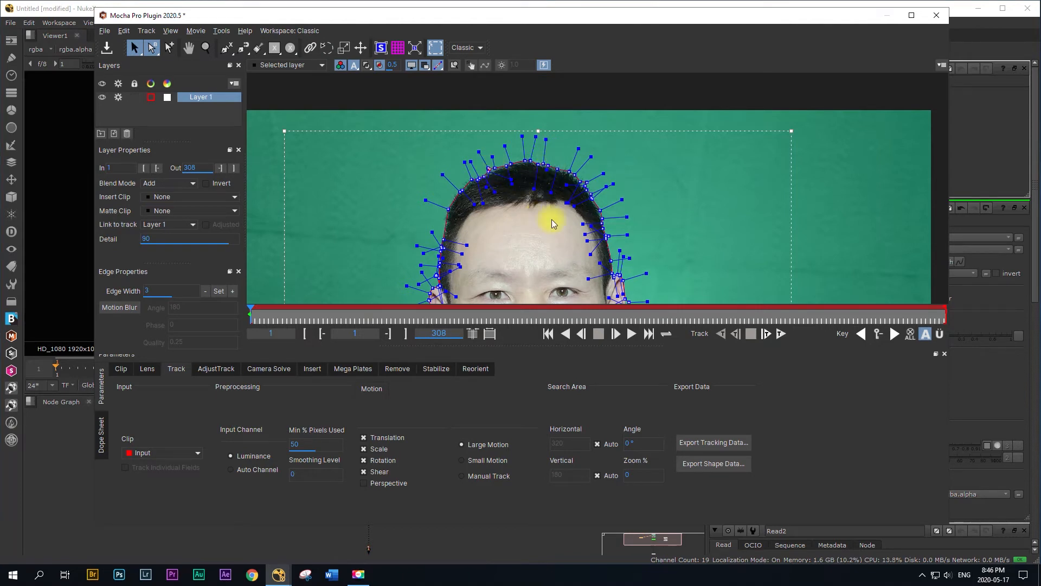
Step: Adjust the spline point where the image-right shoulder meets the bottom of the footage
{"action": "key", "text": "x"}
{"action": "left_click_drag", "start_coordinate": [546, 230], "coordinate": [573, 138]}
{"action": "left_click_drag", "start_coordinate": [569, 217], "coordinate": [472, 212]}
{"action": "left_click_drag", "start_coordinate": [623, 139], "coordinate": [651, 92]}
{"action": "left_click_drag", "start_coordinate": [660, 200], "coordinate": [693, 169]}
{"action": "left_click_drag", "start_coordinate": [529, 242], "coordinate": [479, 198]}
{"action": "left_click_drag", "start_coordinate": [608, 150], "coordinate": [561, 172]}
{"action": "key", "text": "s"}
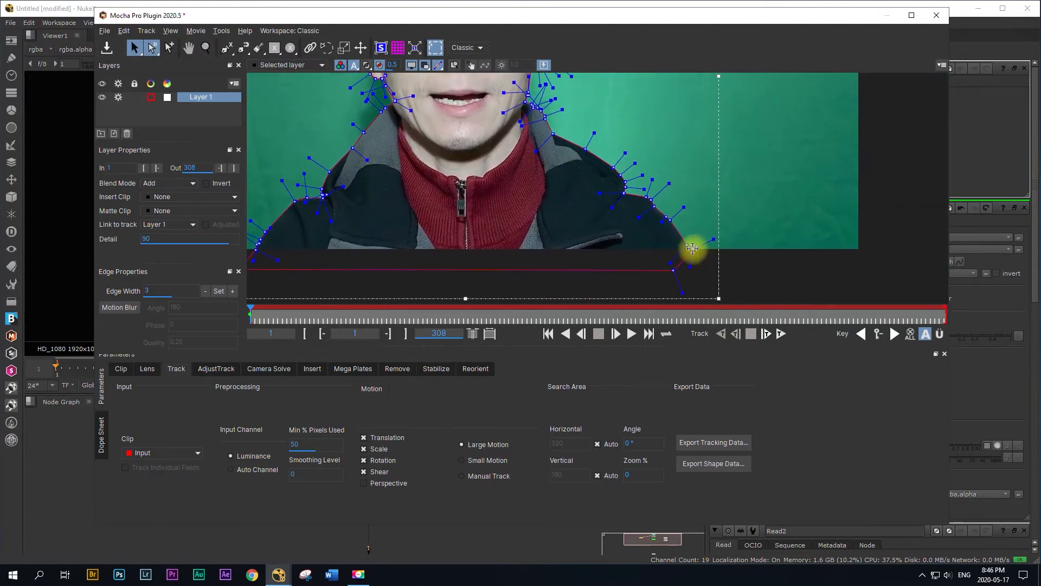
{"action": "mouse_move", "coordinate": [689, 248]}
{"action": "left_mouse_down"}
{"action": "mouse_move", "coordinate": [709, 255]}
{"action": "mouse_move", "coordinate": [691, 246]}
{"action": "left_mouse_up"}
Step: Check the outline around the face and hair, and track the layer forward through the clip
{"action": "key", "text": "x"}
{"action": "left_click_drag", "start_coordinate": [650, 139], "coordinate": [652, 213]}
{"action": "left_click_drag", "start_coordinate": [626, 158], "coordinate": [663, 236]}
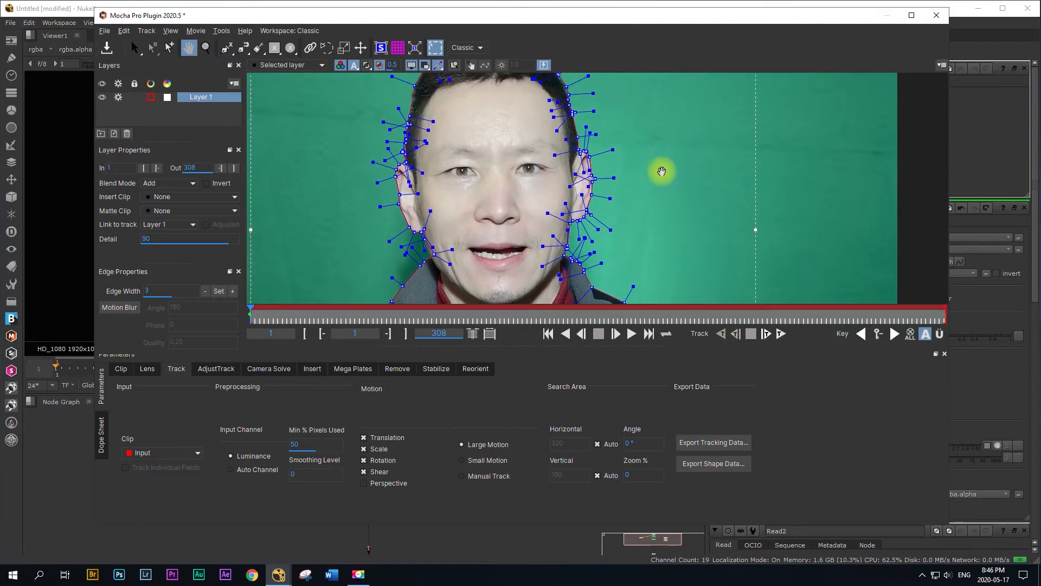
{"action": "left_click_drag", "start_coordinate": [662, 171], "coordinate": [688, 244]}
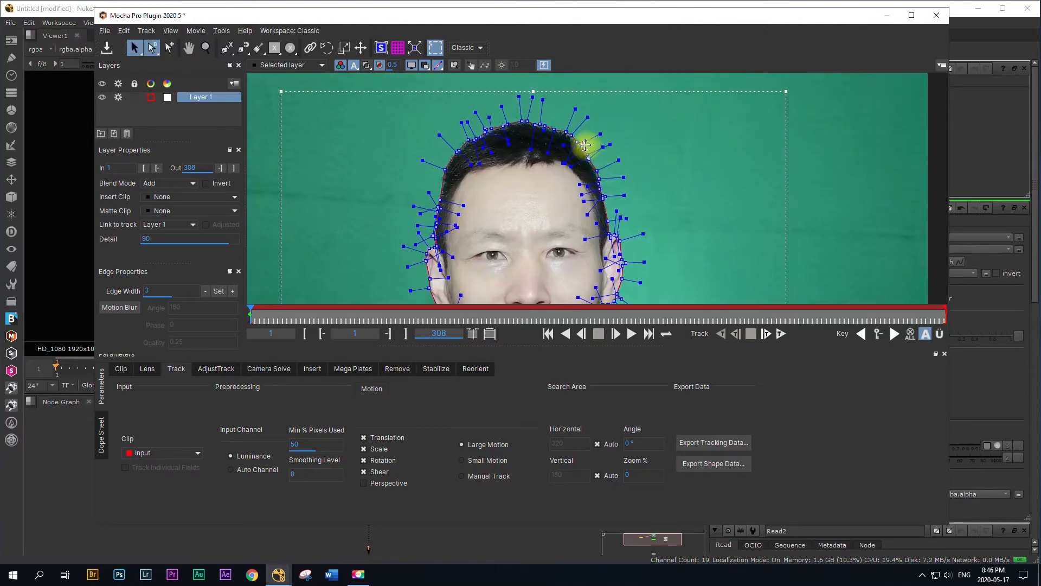
{"action": "key", "text": "x"}
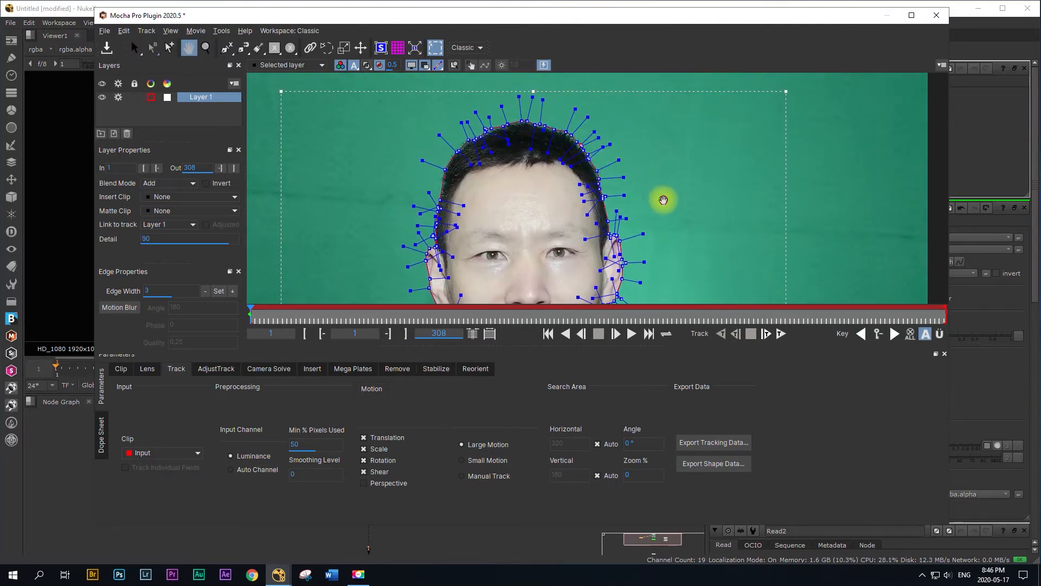
{"action": "left_click_drag", "start_coordinate": [662, 197], "coordinate": [699, 261]}
{"action": "key", "text": "z"}
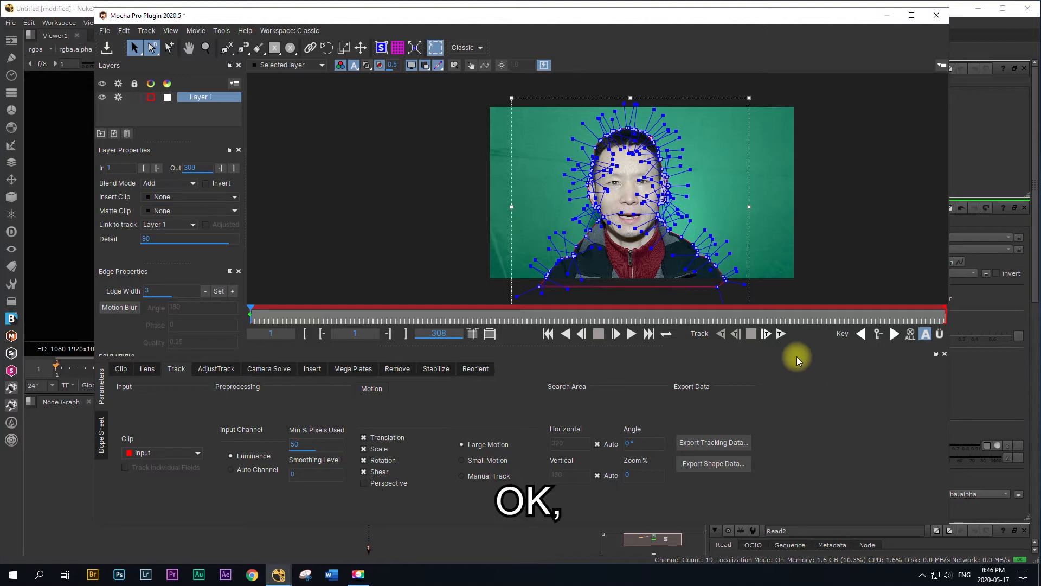
{"action": "left_click", "coordinate": [780, 334]}
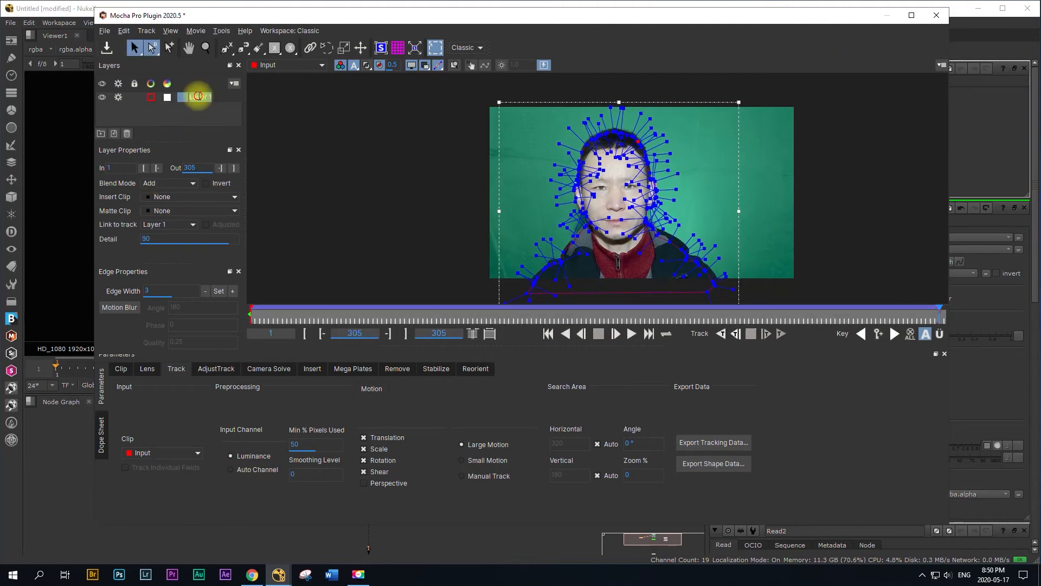
Step: Rename the tracked layer as RotoPerson
{"action": "double_click", "coordinate": [198, 96]}
{"action": "double_click", "coordinate": [211, 97]}
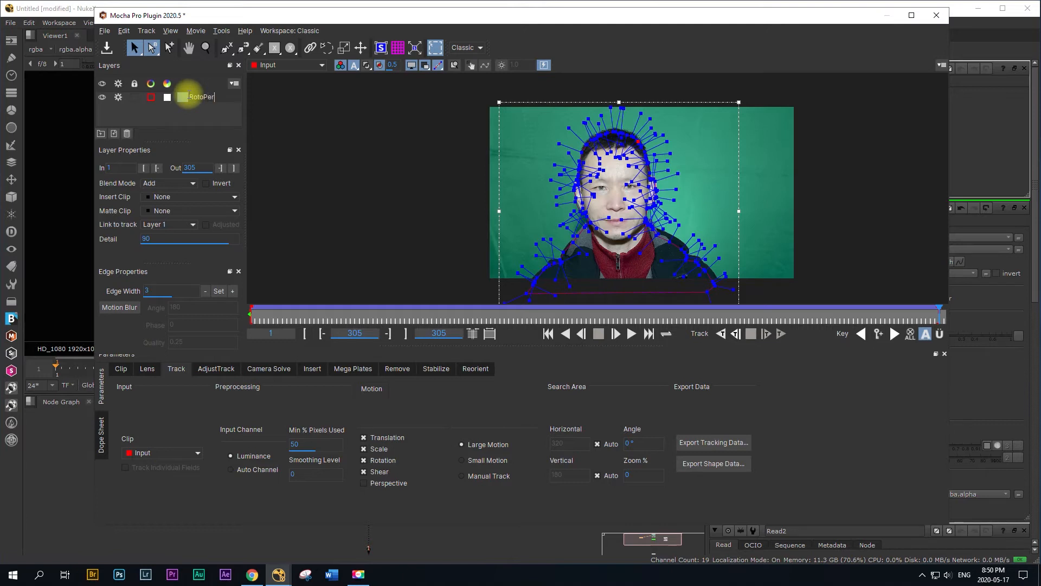
{"action": "left_click", "coordinate": [207, 99]}
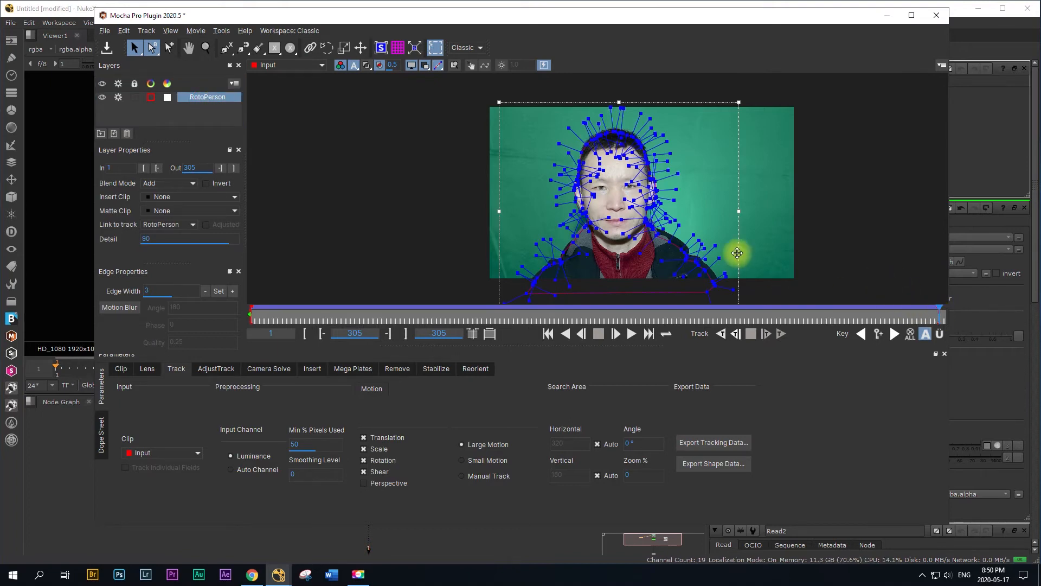
Step: At frame 305, move the image-right shoulder's spline points toward the jacket edge and select the points on the opposite shoulder
{"action": "mouse_move", "coordinate": [729, 297]}
{"action": "left_mouse_down"}
{"action": "mouse_move", "coordinate": [684, 241]}
{"action": "mouse_move", "coordinate": [643, 214]}
{"action": "mouse_move", "coordinate": [726, 296]}
{"action": "left_mouse_up"}
{"action": "left_click", "coordinate": [771, 273]}
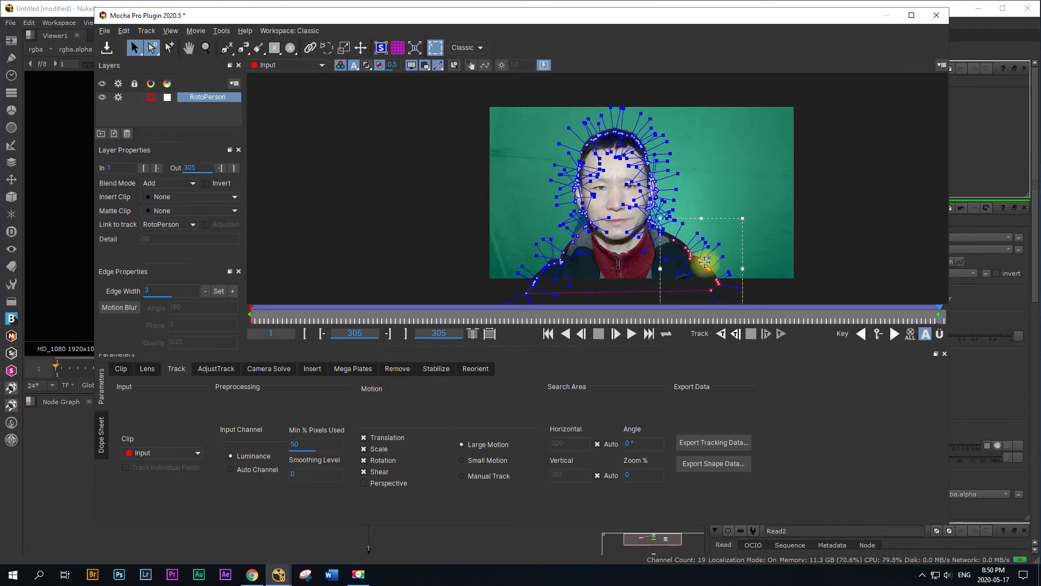
{"action": "left_click_drag", "start_coordinate": [704, 263], "coordinate": [700, 255]}
{"action": "left_click", "coordinate": [714, 170]}
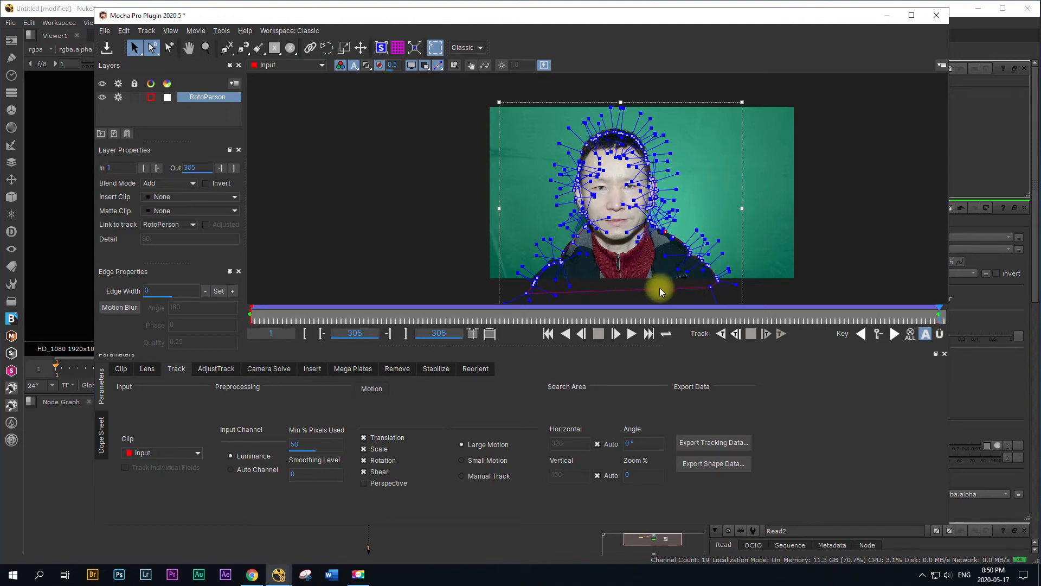
{"action": "left_click_drag", "start_coordinate": [510, 248], "coordinate": [564, 288]}
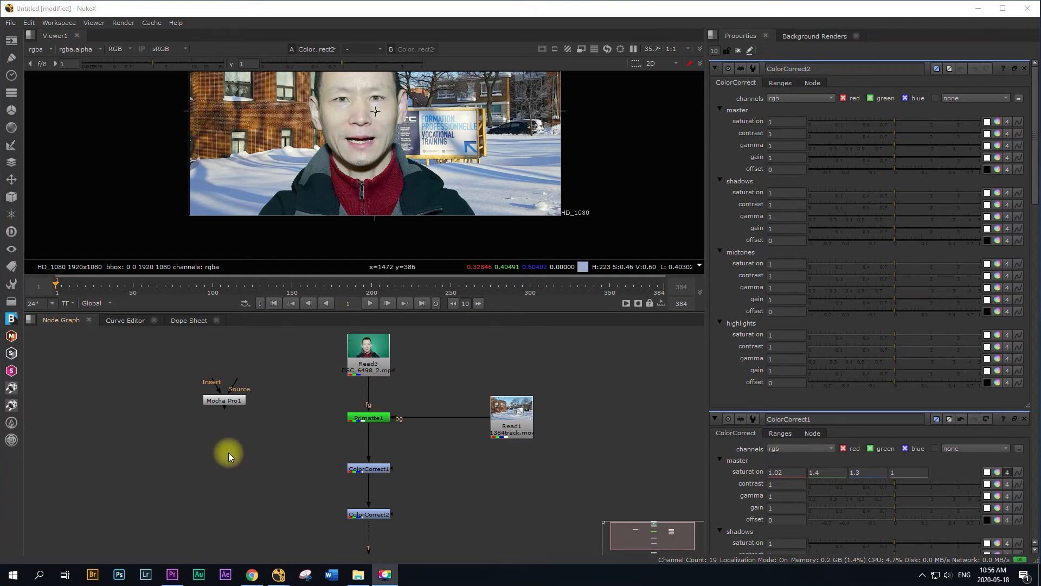
Step: Paste the RotoPerson roto node into the node graph and place it beside ColorCorrect1
{"action": "key", "text": "ctrl+v"}
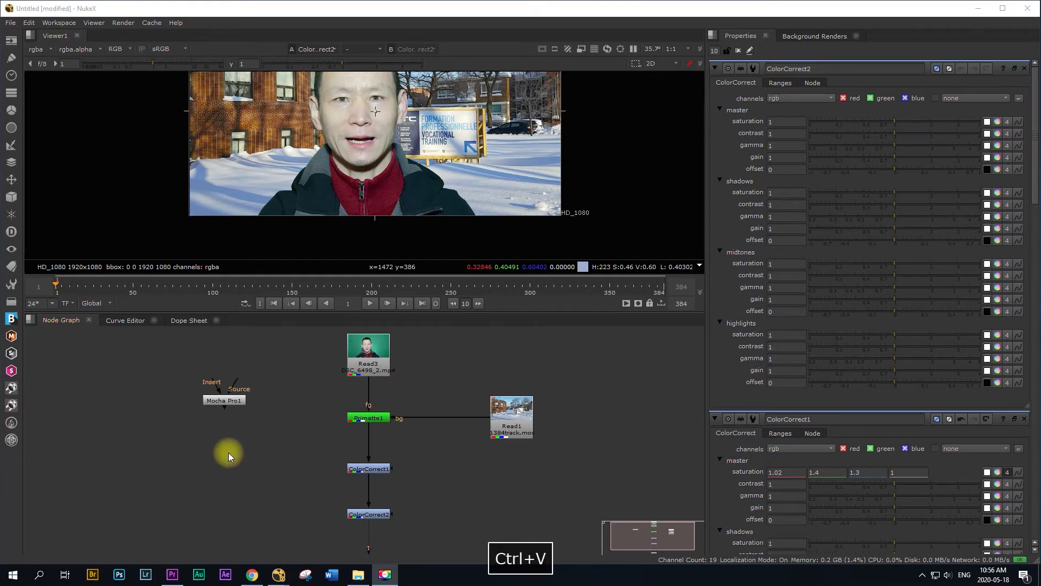
{"action": "left_click", "coordinate": [227, 442]}
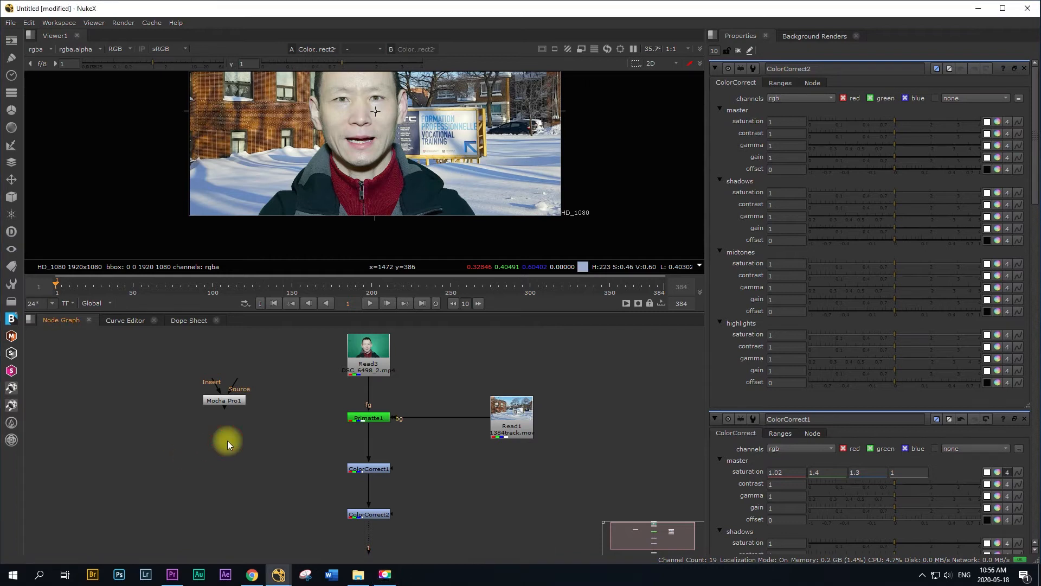
{"action": "key", "text": "ctrl+v"}
{"action": "left_click_drag", "start_coordinate": [227, 444], "coordinate": [291, 473]}
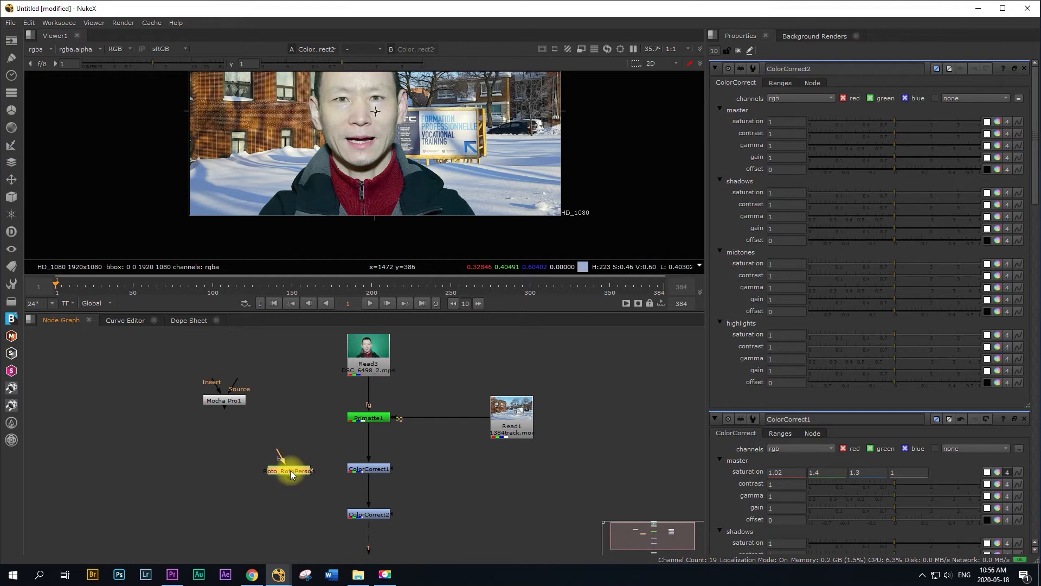
{"action": "left_click", "coordinate": [376, 468]}
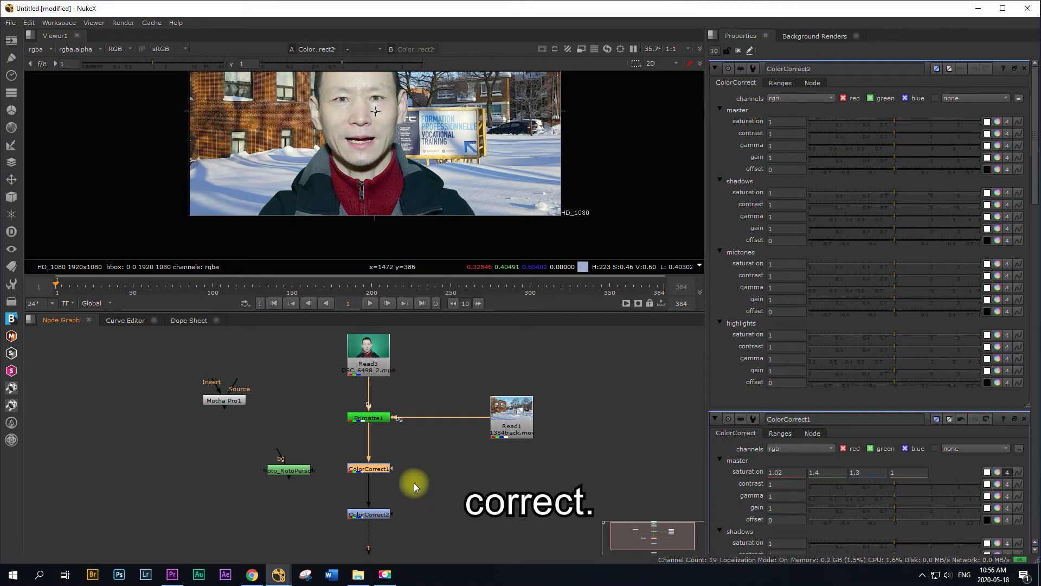
{"action": "left_click_drag", "start_coordinate": [300, 470], "coordinate": [283, 475]}
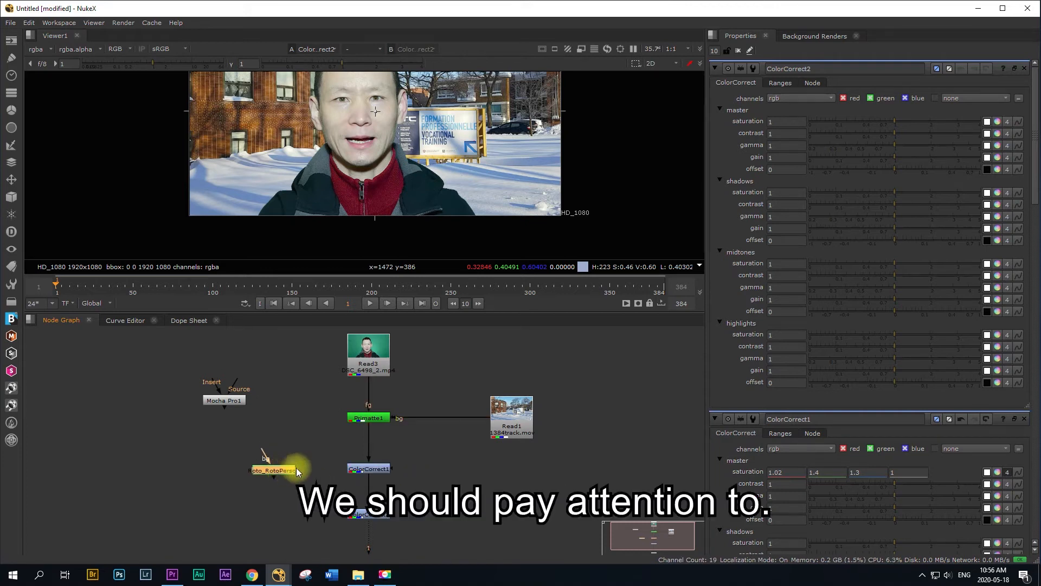
Step: Connect the mask input of ColorCorrect1 to the RotoPerson roto node and line the two nodes up
{"action": "left_click_drag", "start_coordinate": [297, 468], "coordinate": [307, 425]}
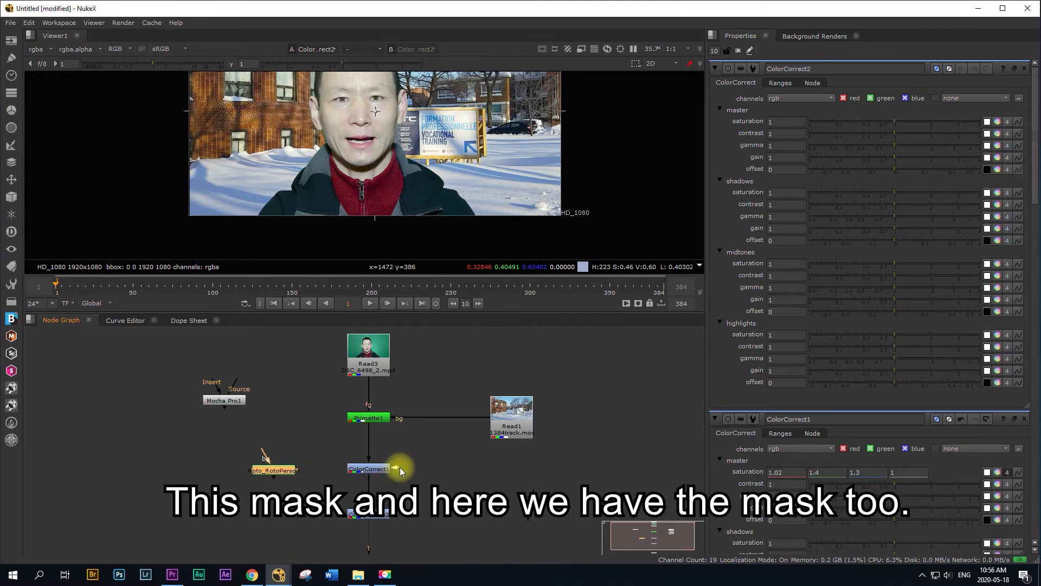
{"action": "left_click_drag", "start_coordinate": [399, 467], "coordinate": [416, 461]}
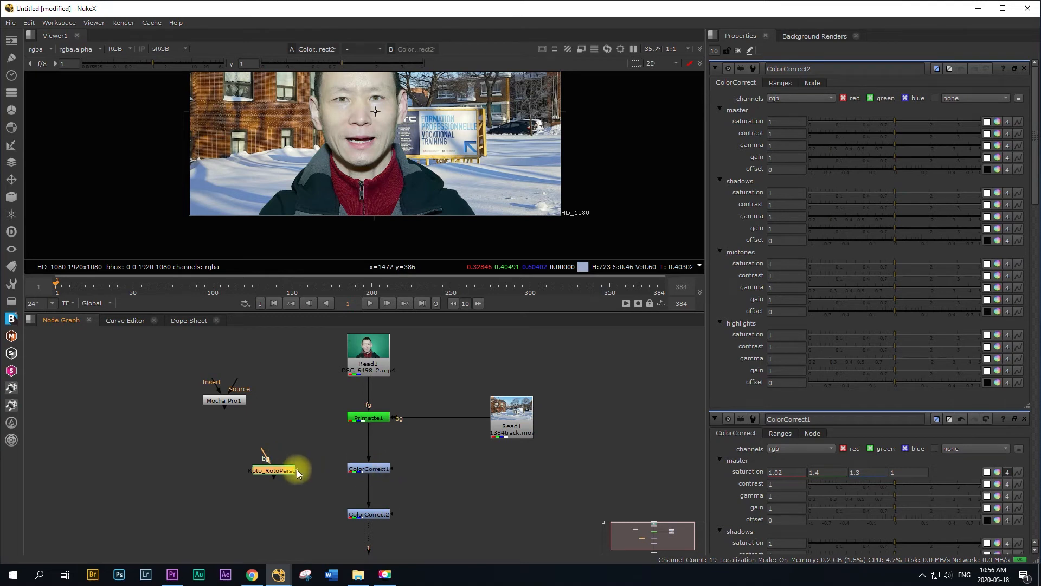
{"action": "left_click_drag", "start_coordinate": [304, 438], "coordinate": [303, 438]}
{"action": "left_click_drag", "start_coordinate": [391, 468], "coordinate": [279, 472]}
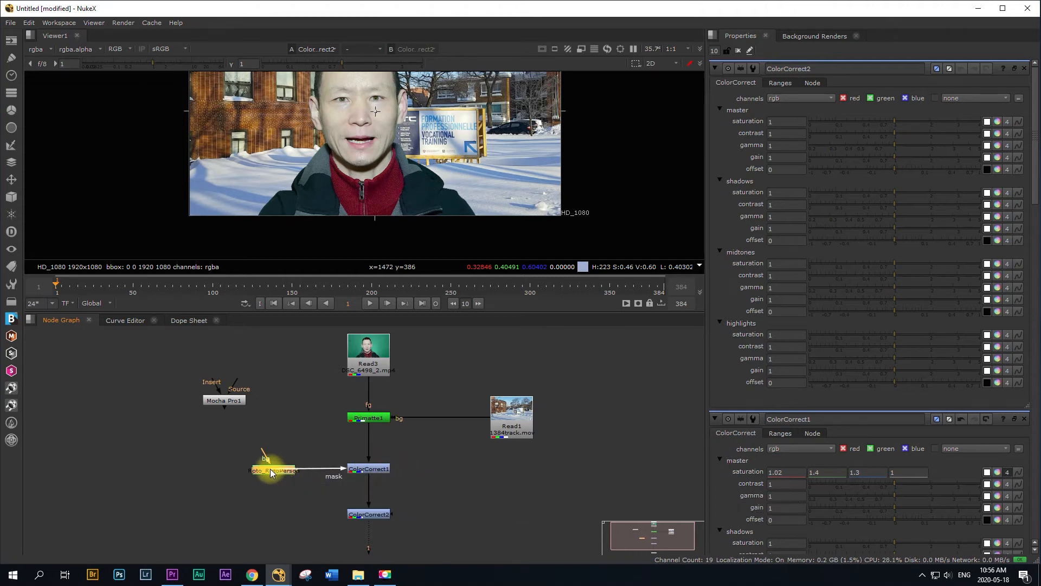
{"action": "left_click", "coordinate": [366, 469]}
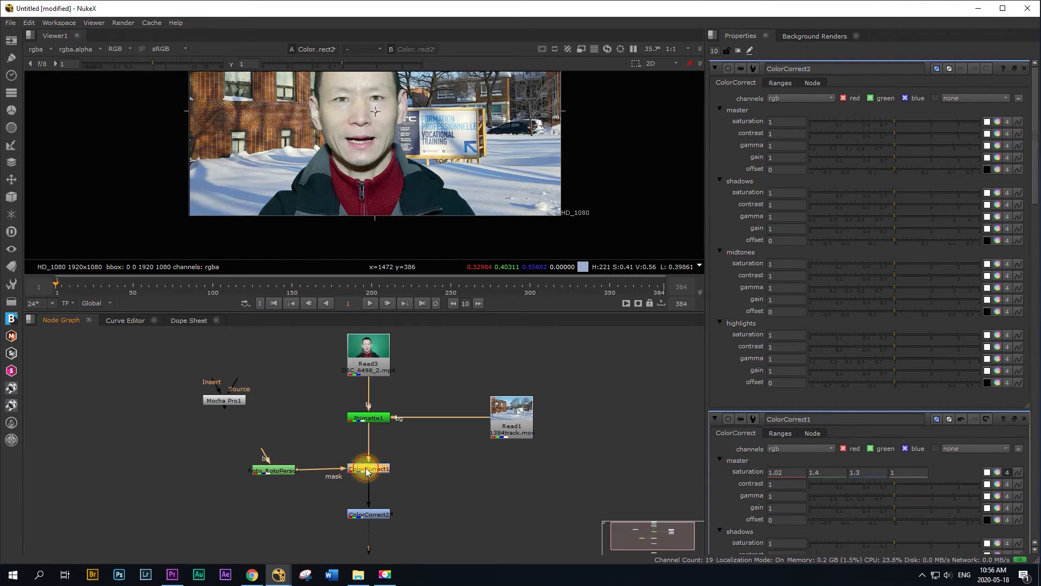
{"action": "left_click_drag", "start_coordinate": [278, 470], "coordinate": [277, 468]}
Step: Try a master contrast of 1.52 on the masked ColorCorrect1 and reset the contrast to 1
{"action": "left_click", "coordinate": [374, 468]}
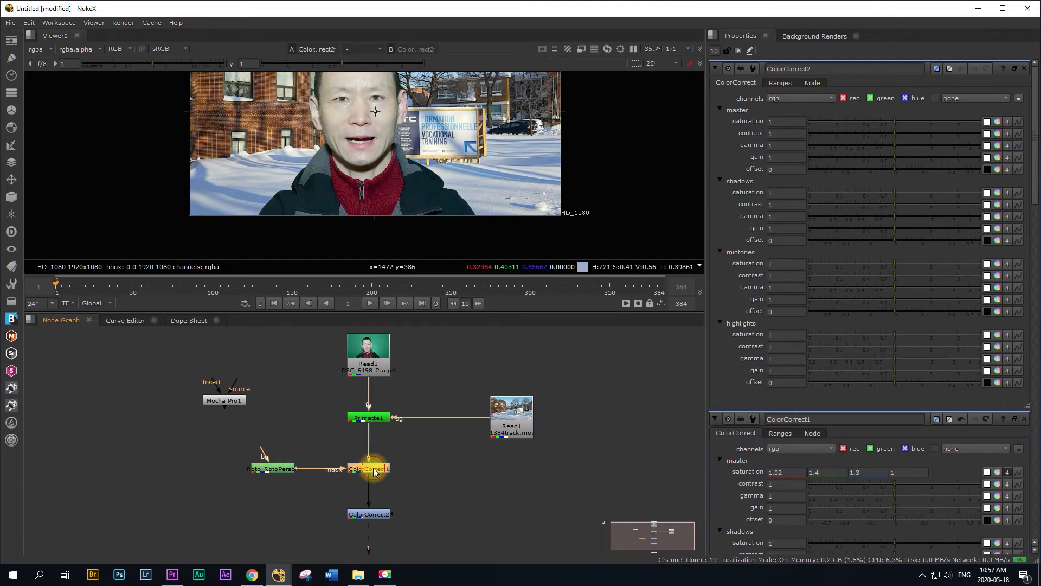
{"action": "double_click", "coordinate": [374, 470]}
{"action": "left_click", "coordinate": [786, 359]}
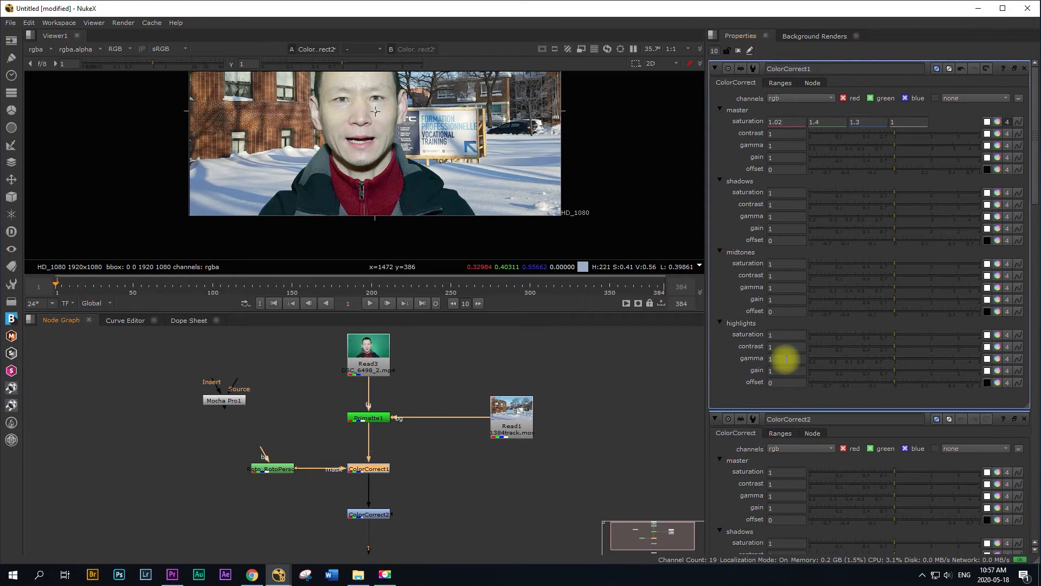
{"action": "left_click_drag", "start_coordinate": [606, 313], "coordinate": [601, 395]}
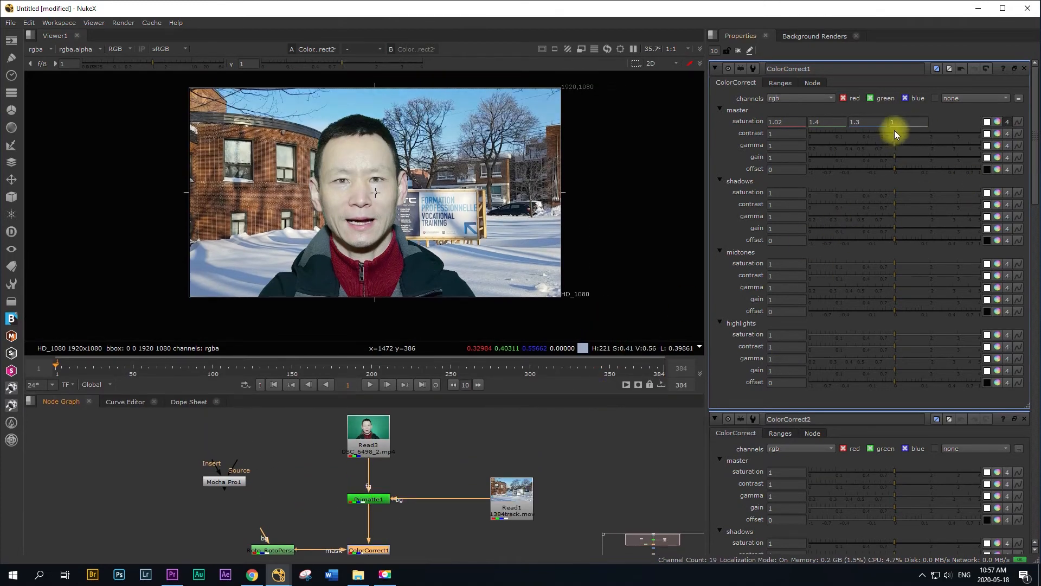
{"action": "left_click_drag", "start_coordinate": [894, 134], "coordinate": [915, 136]}
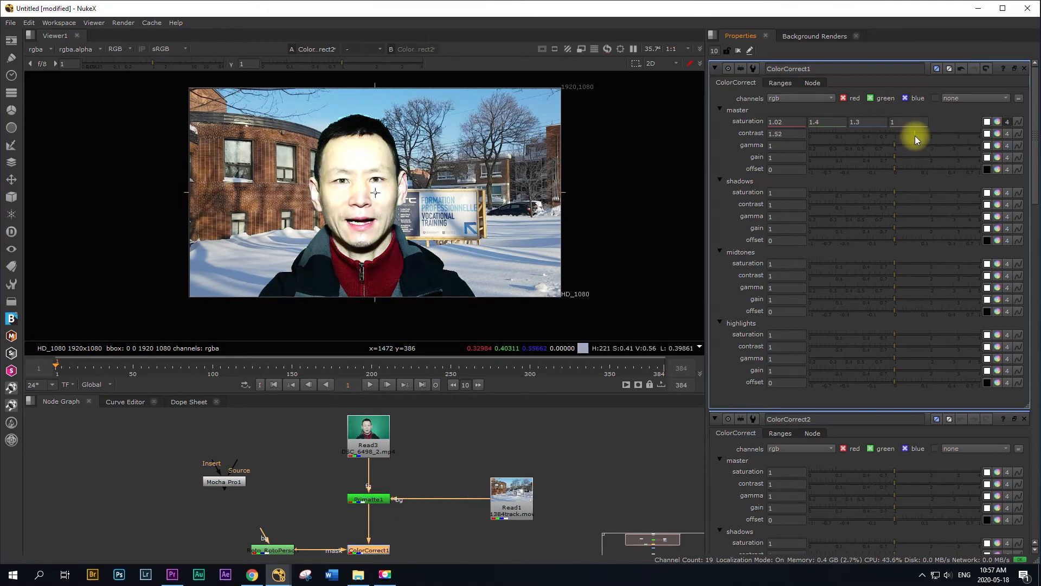
{"action": "left_click", "coordinate": [872, 132], "text": "ctrl"}
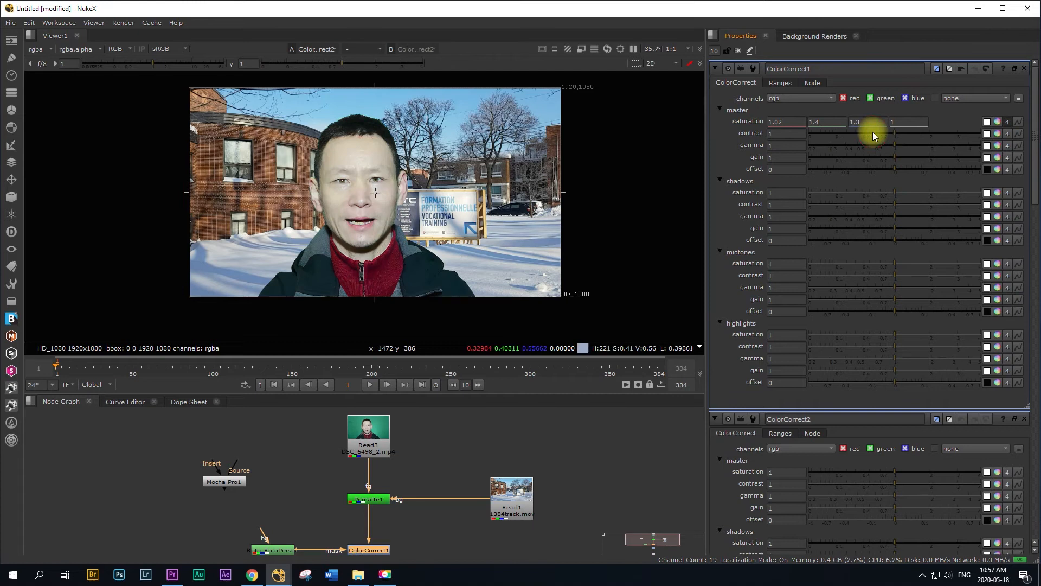
Step: Use the color picker to set ColorCorrect1's master saturation to 1.45 red, 0.886998 green and 0.886998 blue
{"action": "left_click_drag", "start_coordinate": [600, 399], "coordinate": [600, 426]}
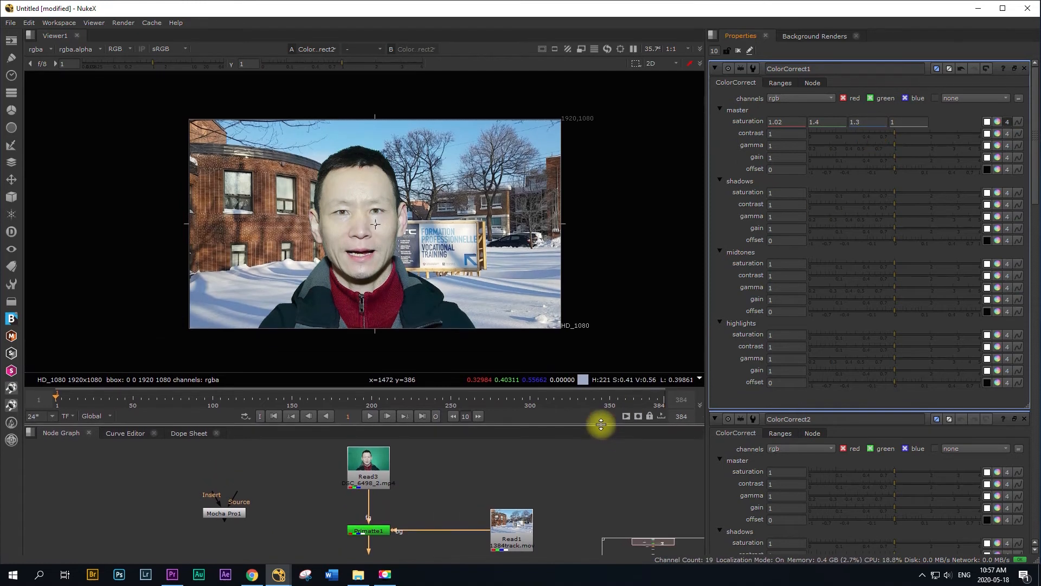
{"action": "left_click", "coordinate": [998, 121], "text": "ctrl"}
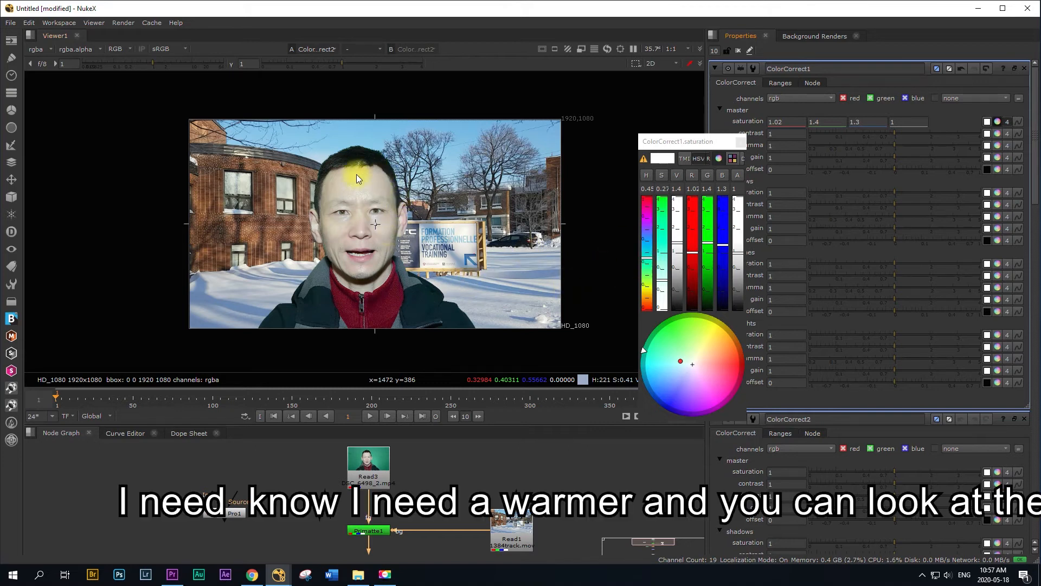
{"action": "left_click", "coordinate": [646, 258]}
{"action": "left_click_drag", "start_coordinate": [647, 262], "coordinate": [648, 263]}
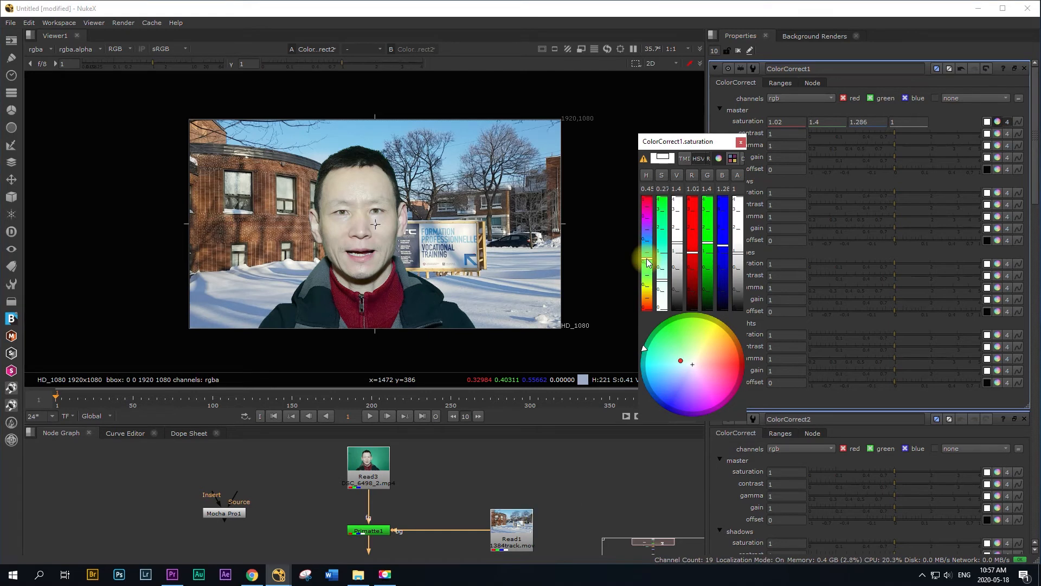
{"action": "left_click_drag", "start_coordinate": [648, 262], "coordinate": [648, 221]}
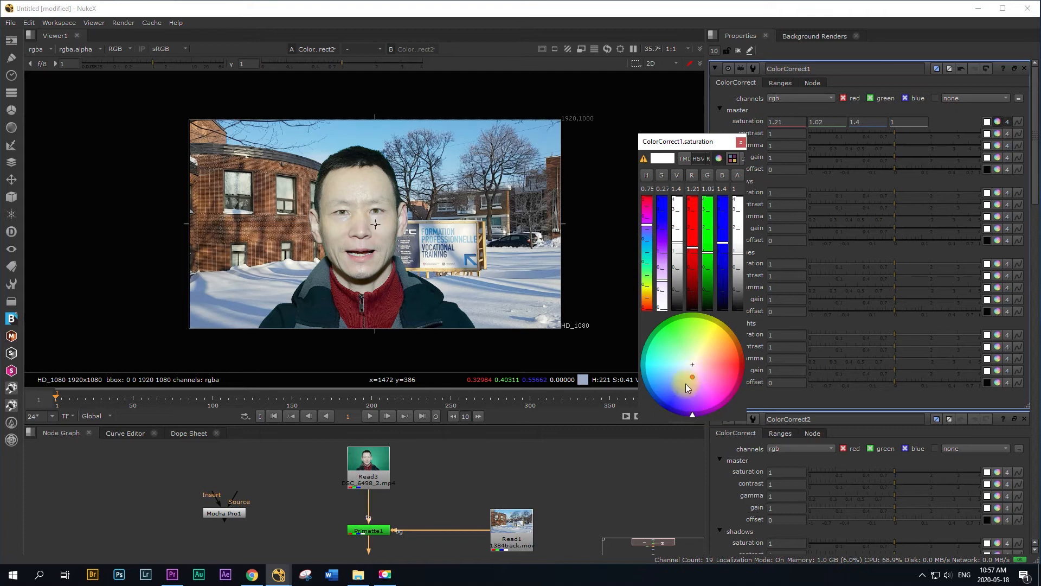
{"action": "left_click_drag", "start_coordinate": [691, 376], "coordinate": [710, 365]}
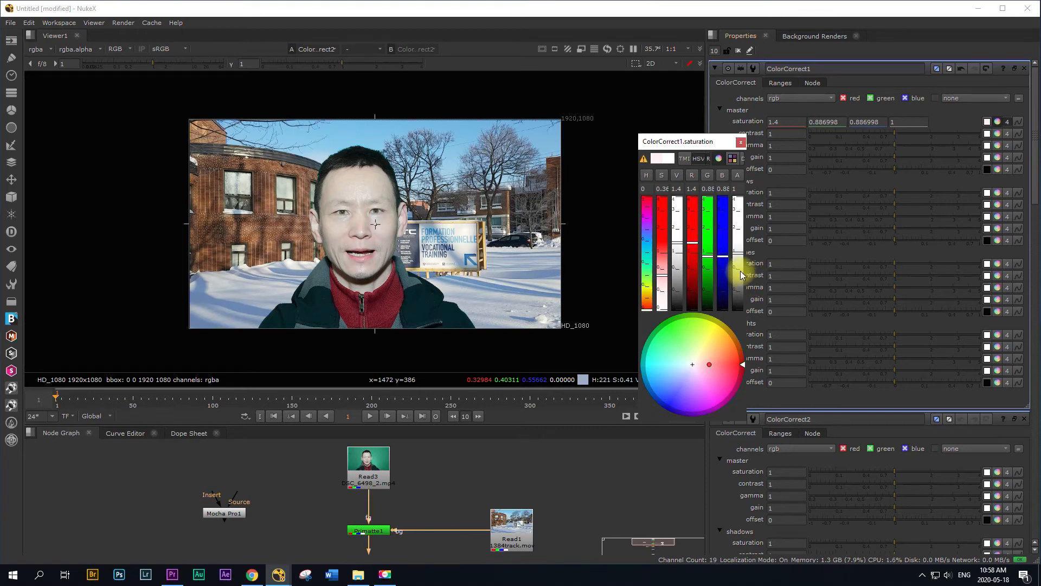
{"action": "left_click", "coordinate": [696, 242]}
{"action": "left_click", "coordinate": [555, 476]}
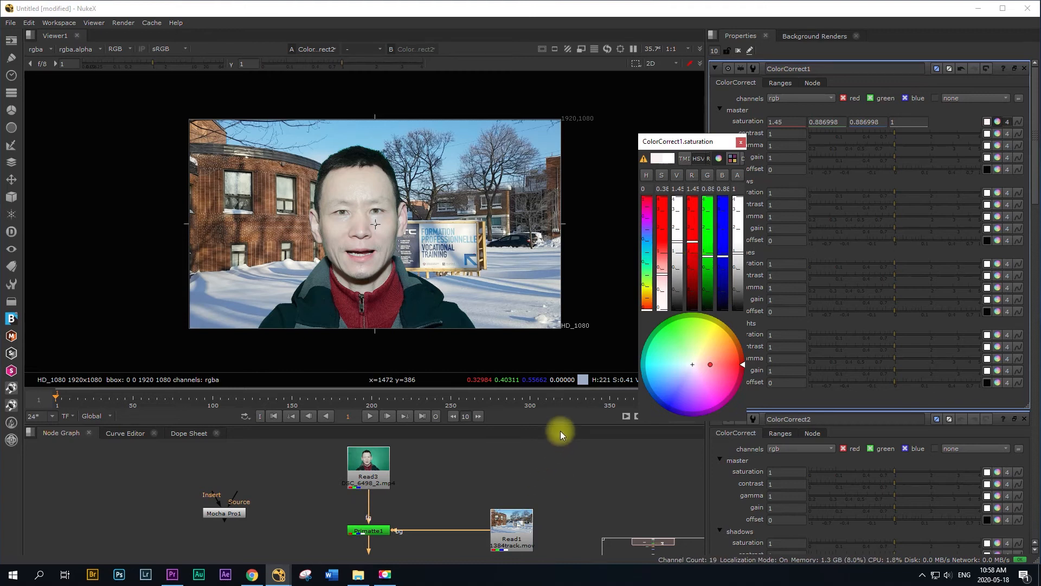
{"action": "left_click_drag", "start_coordinate": [564, 425], "coordinate": [571, 353]}
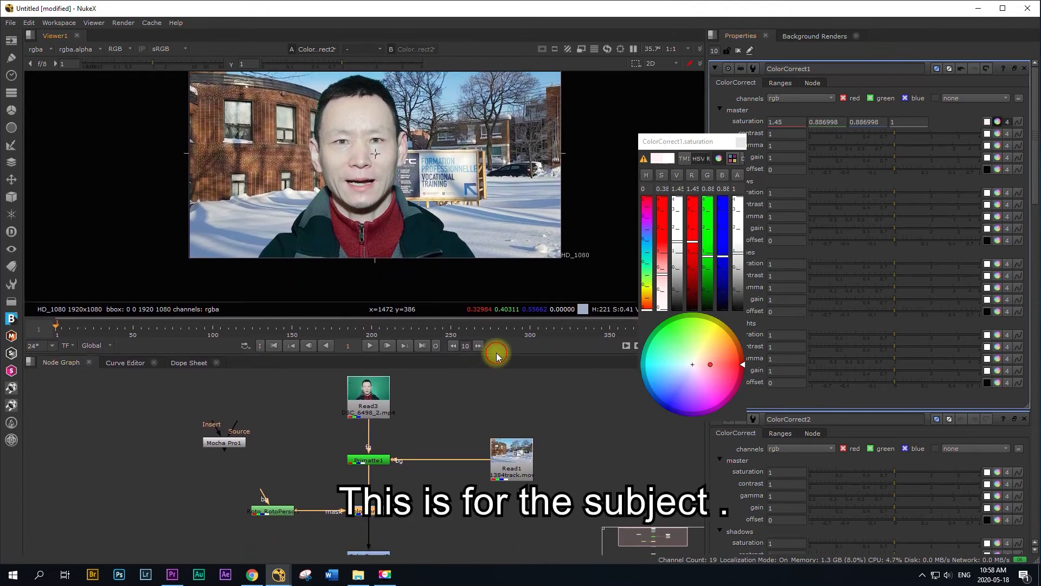
{"action": "left_click_drag", "start_coordinate": [495, 354], "coordinate": [492, 262]}
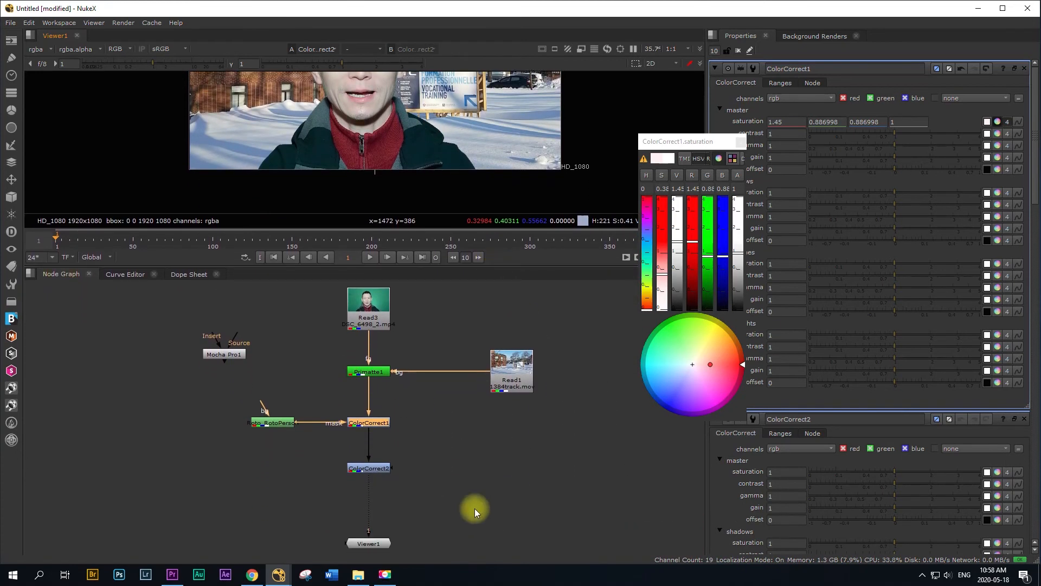
{"action": "left_click", "coordinate": [362, 468]}
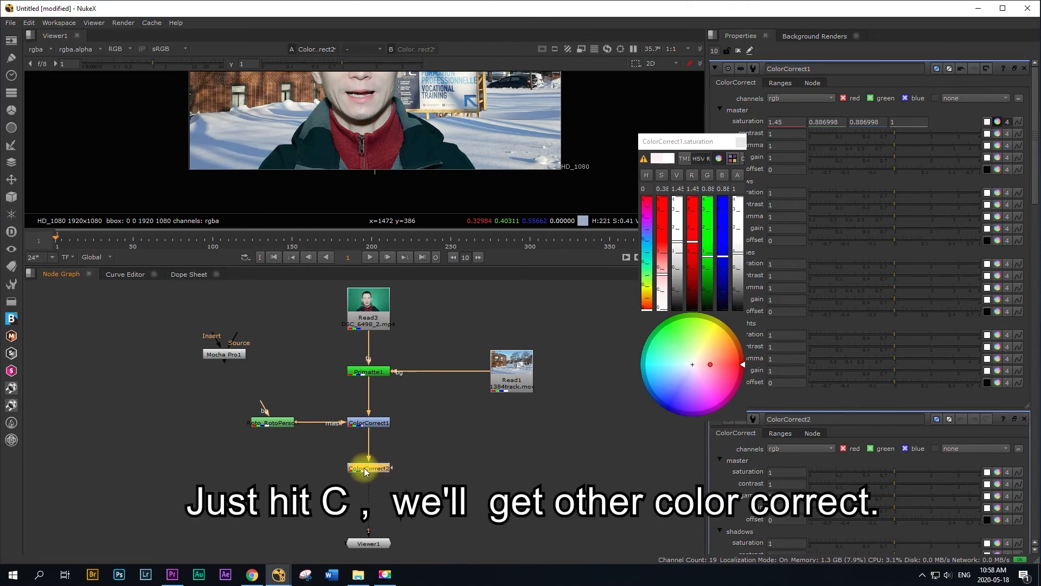
{"action": "left_click", "coordinate": [369, 468]}
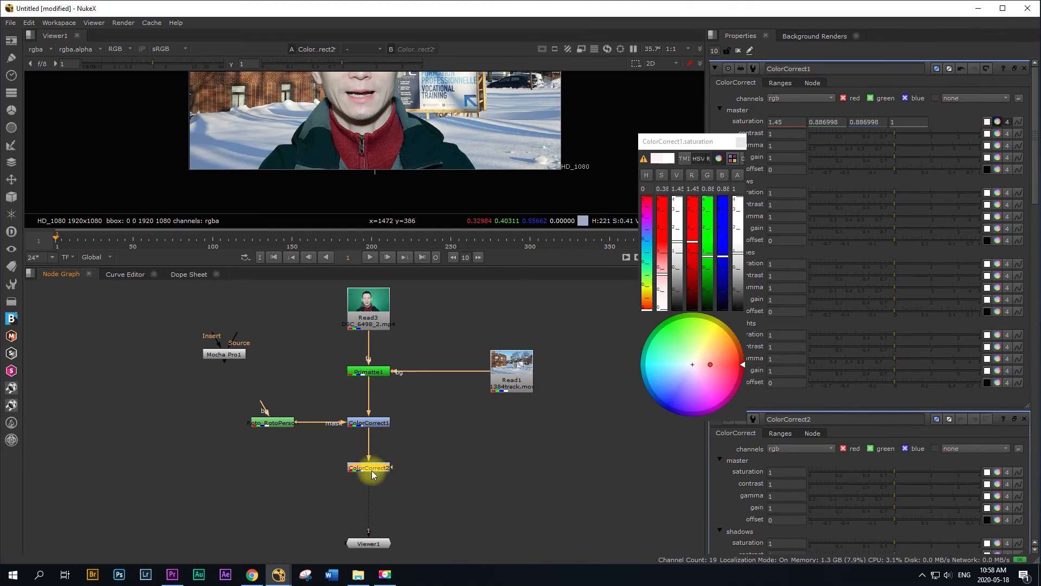
{"action": "left_click", "coordinate": [272, 421]}
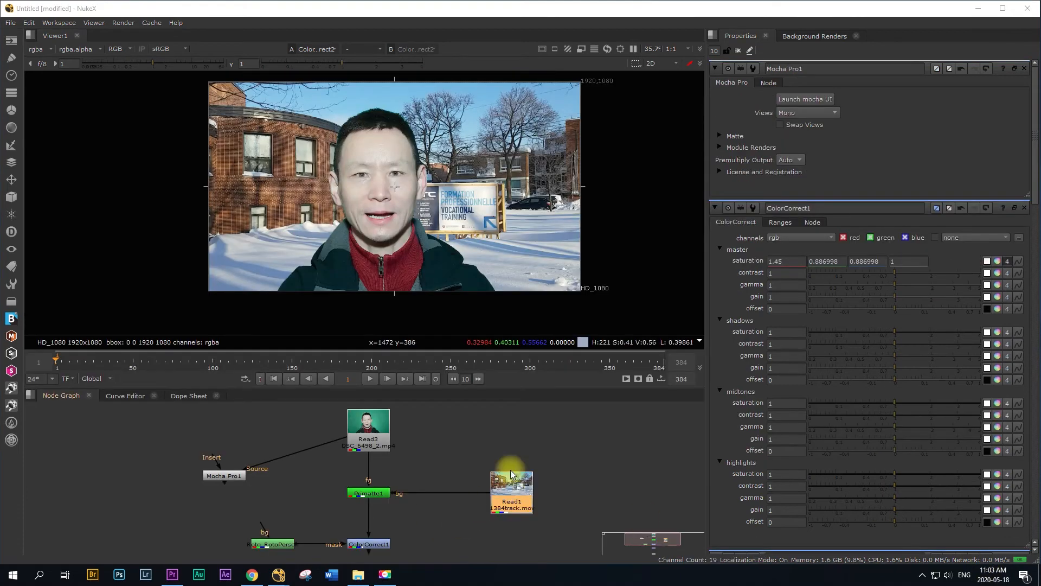
Step: Add a Grade node after the Read1 background and position it between Read1 and Primatte1
{"action": "left_click_drag", "start_coordinate": [526, 389], "coordinate": [523, 332]}
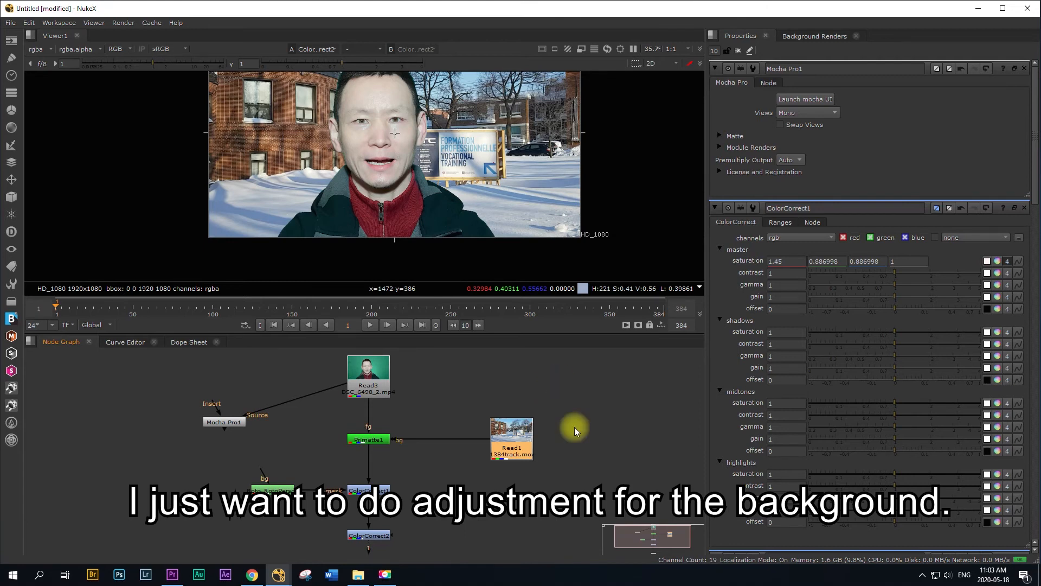
{"action": "left_click", "coordinate": [509, 436]}
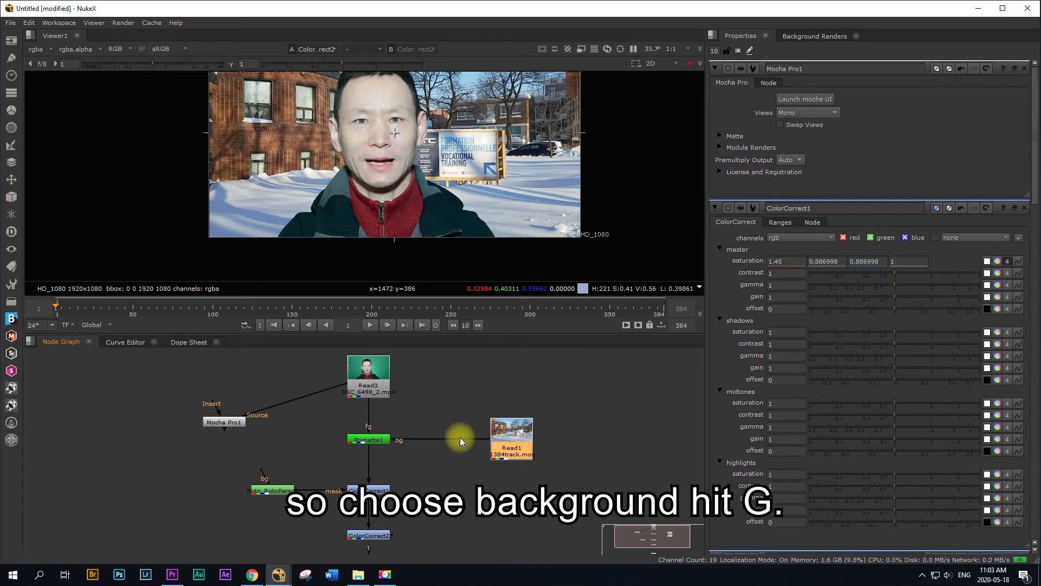
{"action": "left_click", "coordinate": [507, 439]}
{"action": "key", "text": "g"}
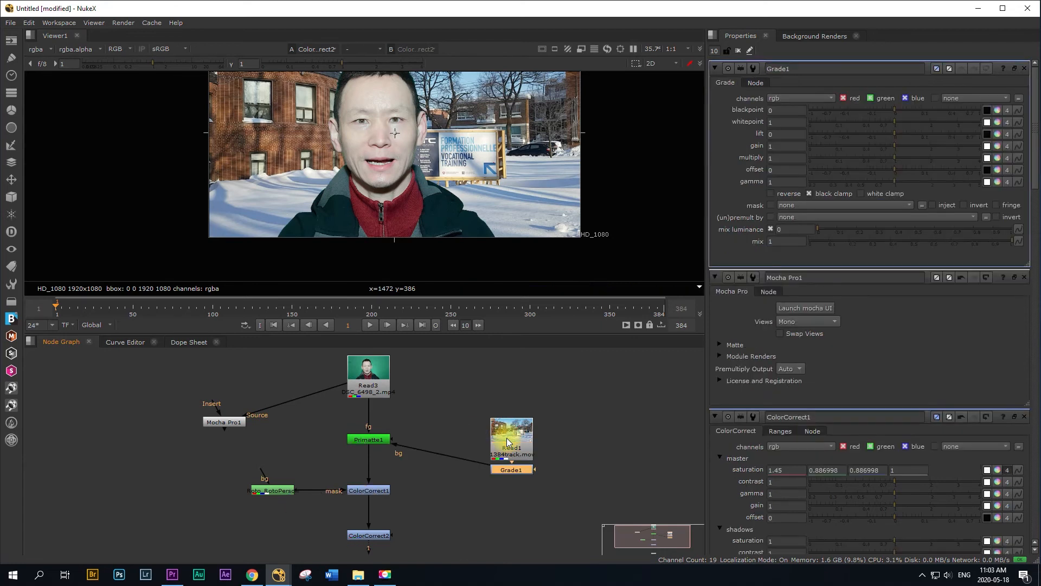
{"action": "left_click_drag", "start_coordinate": [490, 476], "coordinate": [437, 440]}
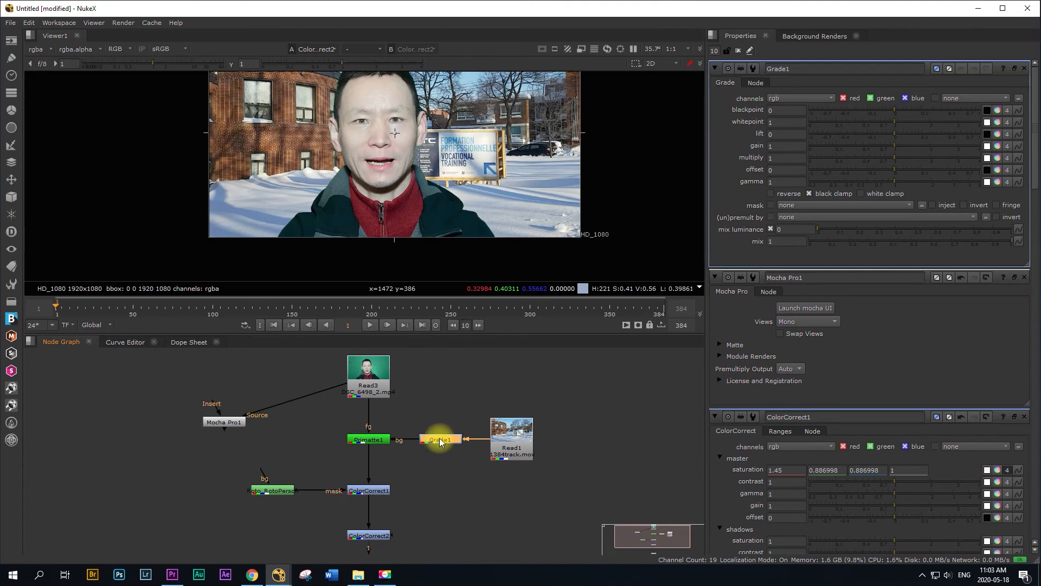
Step: Sample the Grade node's blackpoint from the dark parked car in the background
{"action": "left_click_drag", "start_coordinate": [586, 333], "coordinate": [584, 397]}
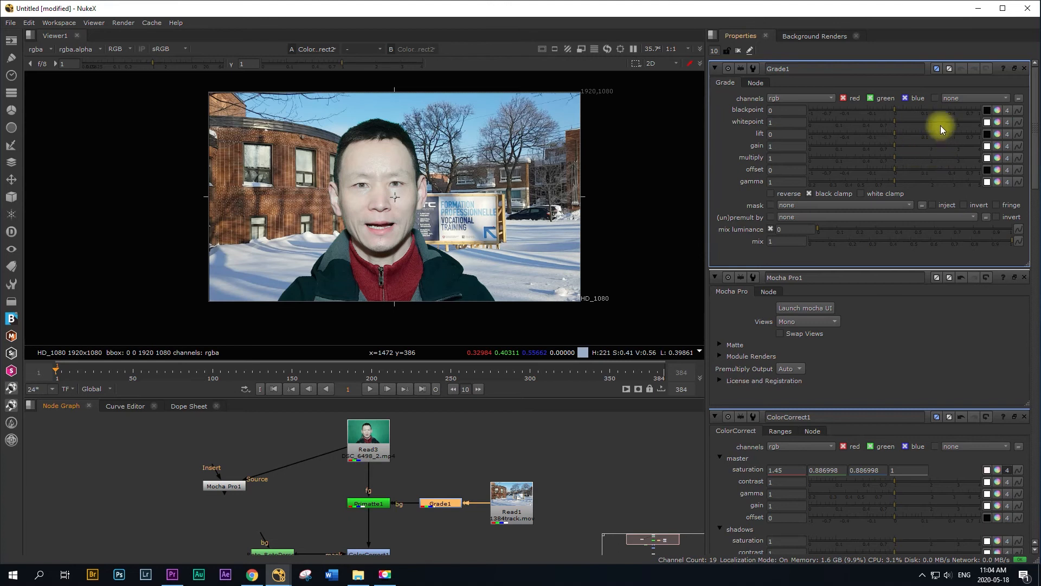
{"action": "left_click", "coordinate": [988, 110]}
{"action": "left_click", "coordinate": [538, 214], "text": "ctrl"}
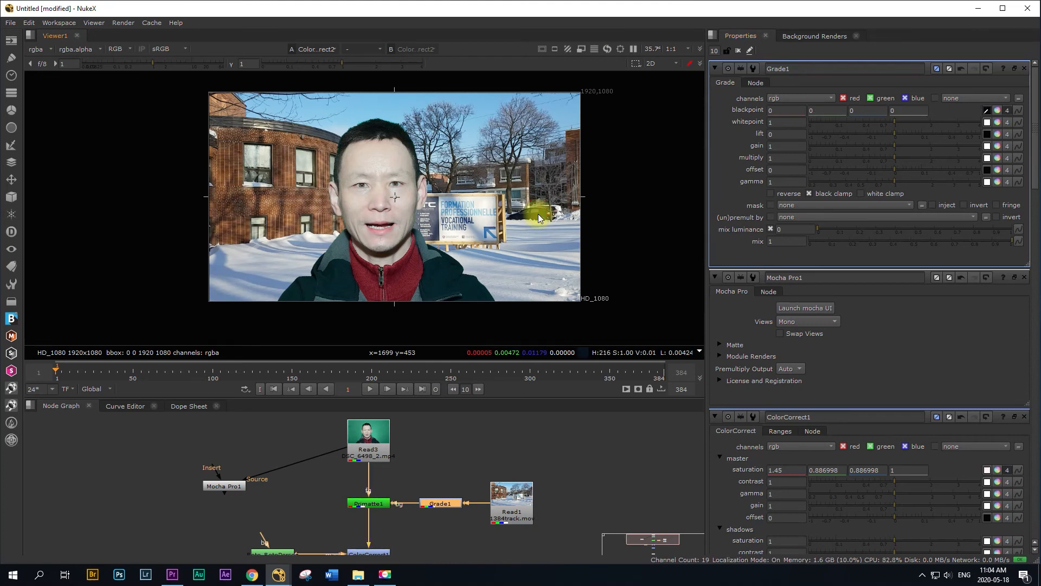
{"action": "left_click", "coordinate": [539, 213], "text": "ctrl"}
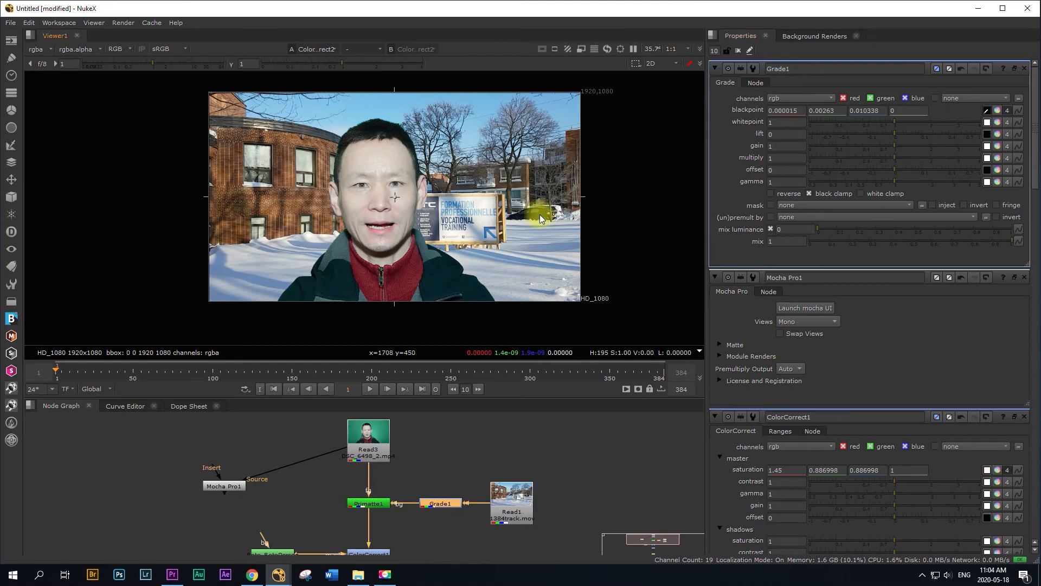
Step: Sample the Grade node's whitepoint from the white area of the vocational training sign
{"action": "left_click", "coordinate": [987, 123]}
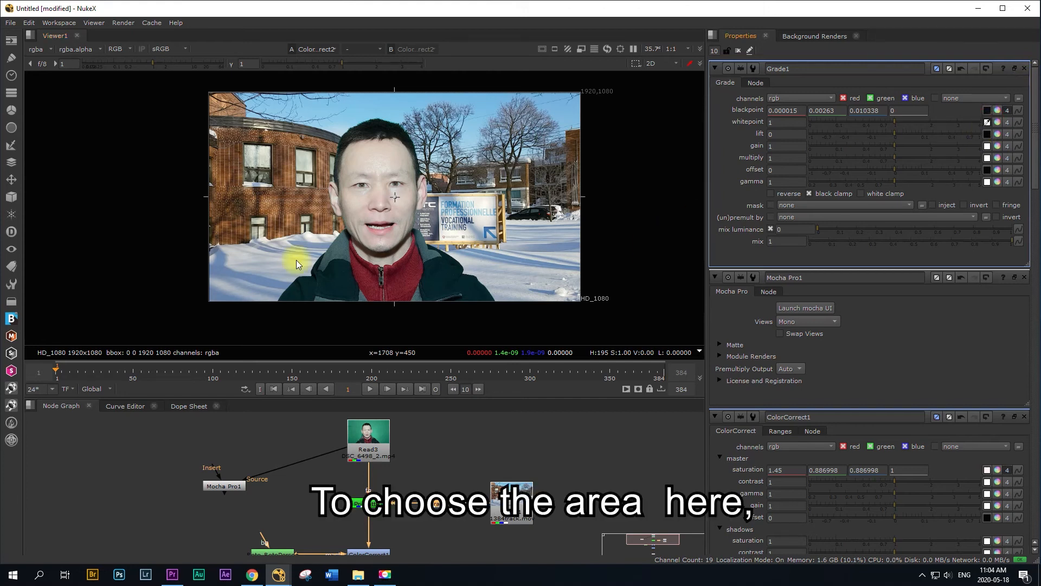
{"action": "left_click", "coordinate": [487, 203], "text": "ctrl"}
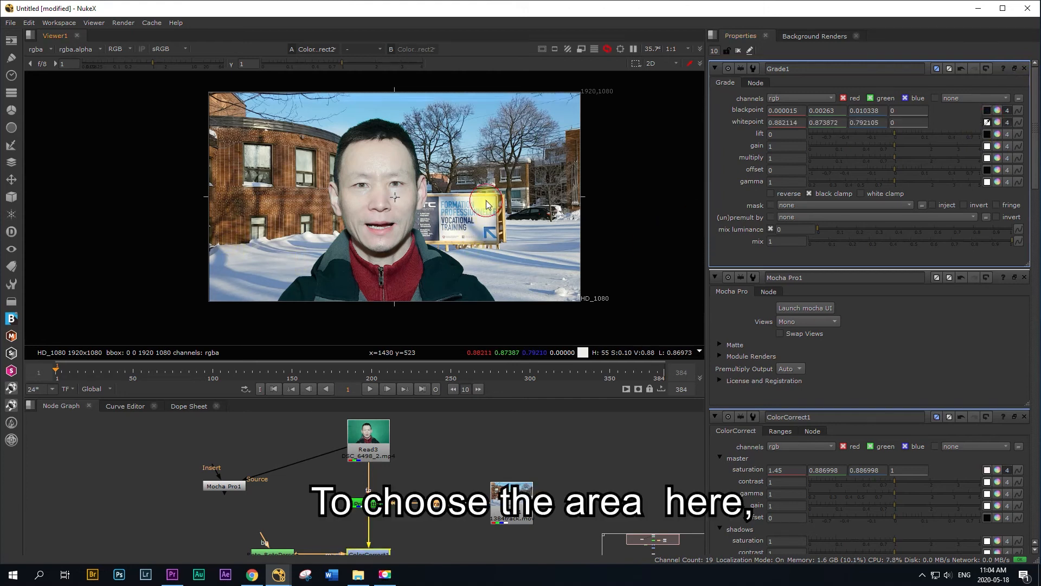
{"action": "left_click_drag", "start_coordinate": [487, 202], "coordinate": [486, 202], "text": "ctrl"}
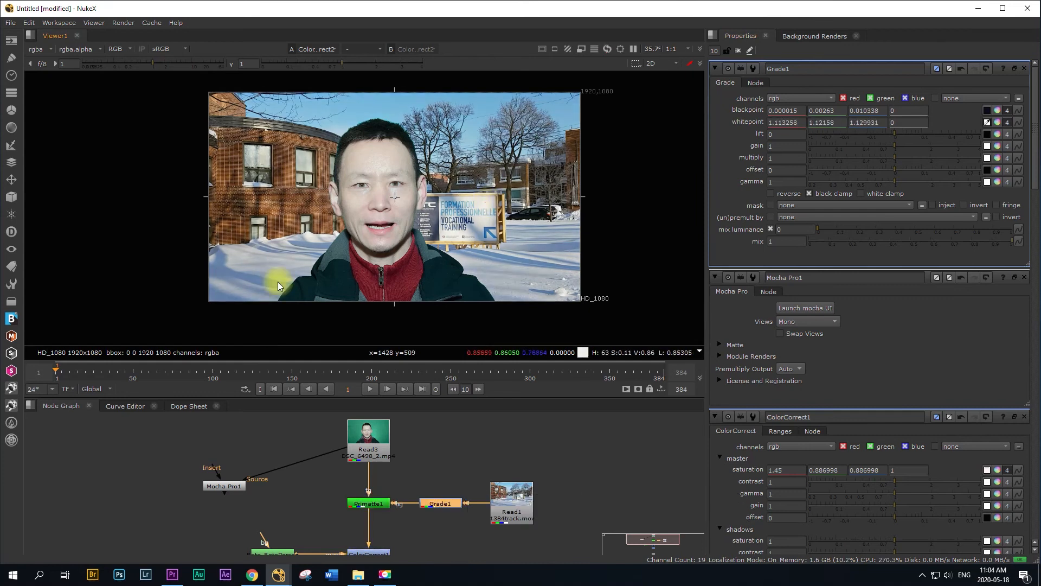
Step: Resample the Grade node's whitepoint from the bright snow at the foot of the brick building
{"action": "left_click", "coordinate": [311, 236], "text": "ctrl"}
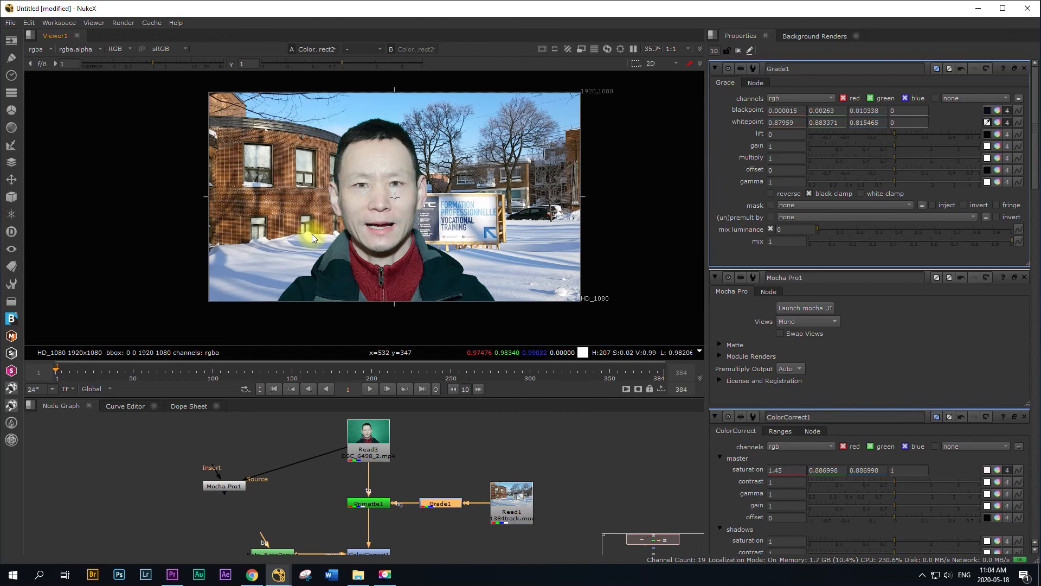
{"action": "left_click", "coordinate": [311, 233], "text": "ctrl"}
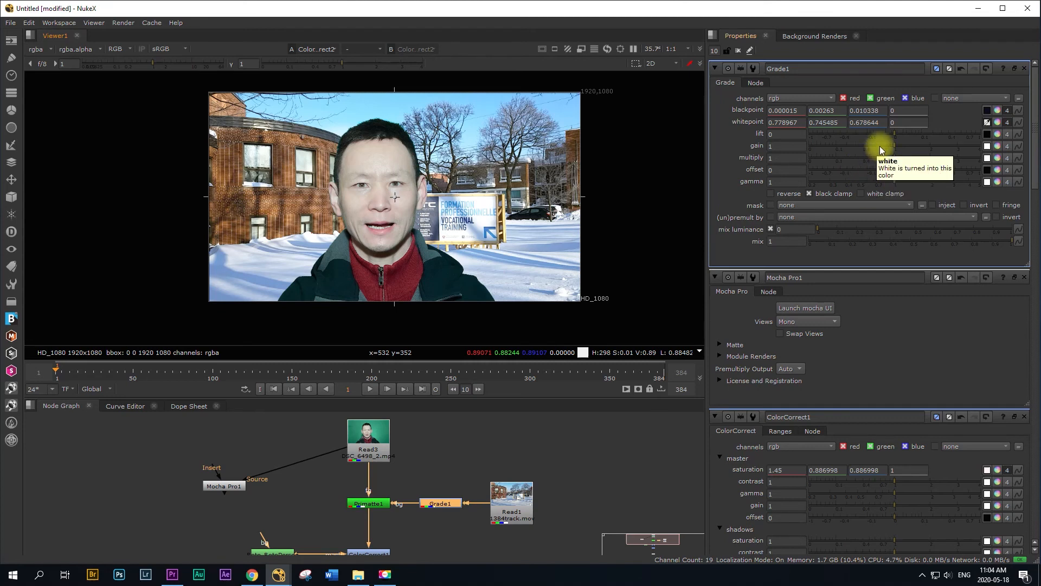
Step: Set the Grade node's lift to 0.002 and its gamma to 0.83 to deepen the background
{"action": "left_click", "coordinate": [895, 132]}
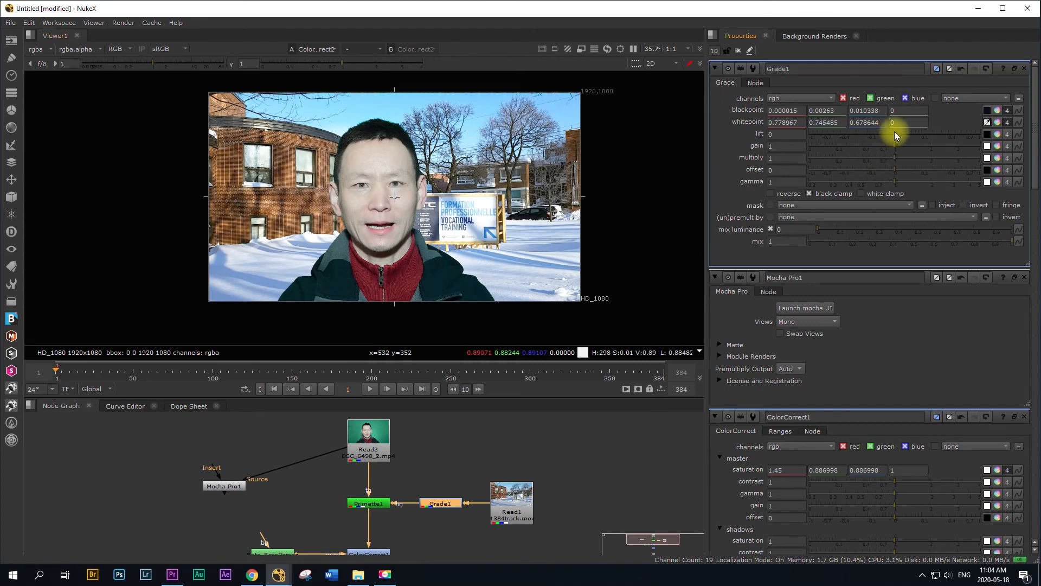
{"action": "left_click", "coordinate": [894, 132]}
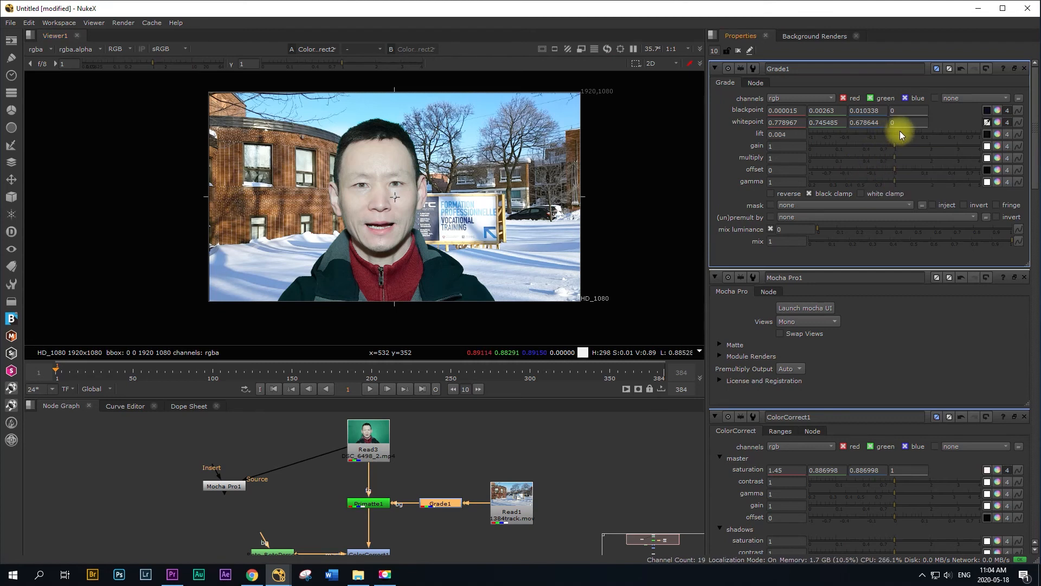
{"action": "left_click_drag", "start_coordinate": [899, 131], "coordinate": [898, 132]}
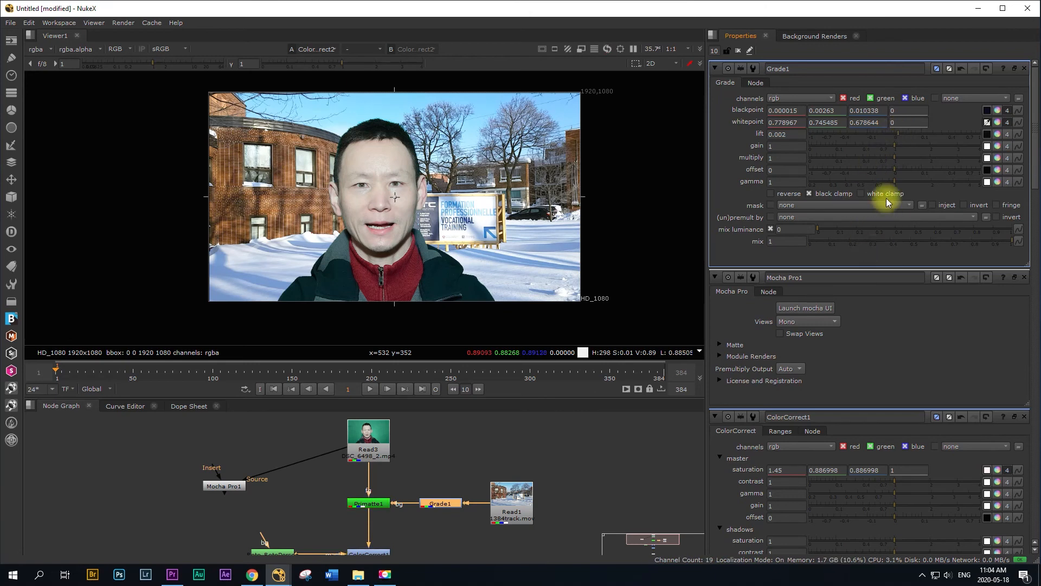
{"action": "left_click", "coordinate": [893, 182]}
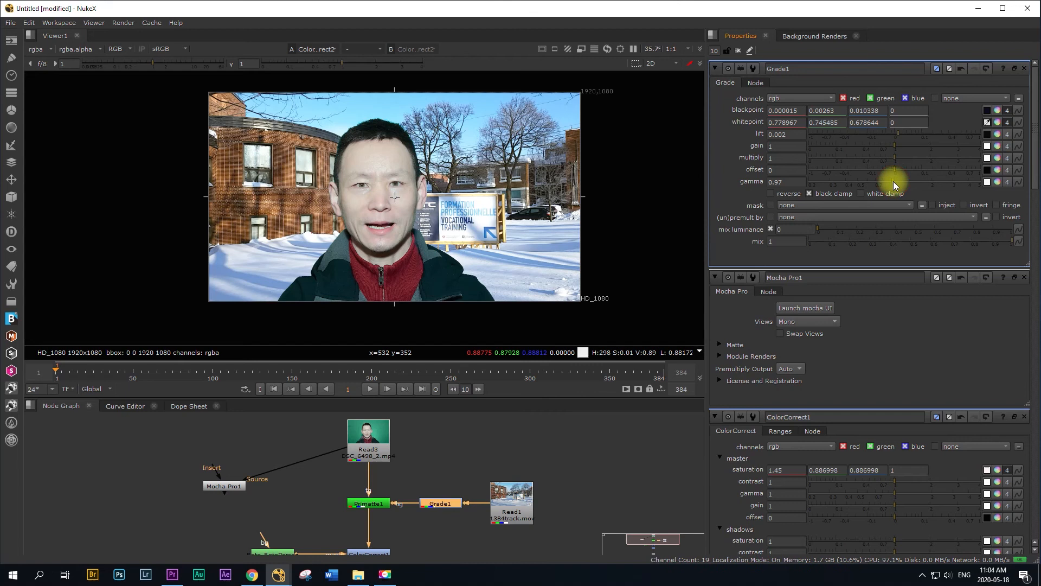
{"action": "left_click_drag", "start_coordinate": [893, 181], "coordinate": [884, 183]}
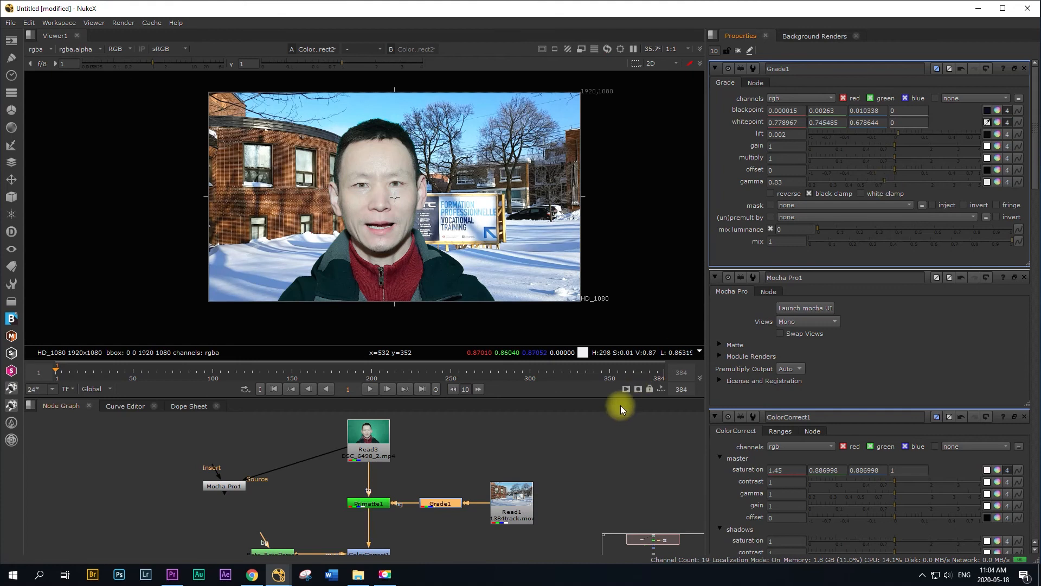
Step: Add a Write node between ColorCorrect2 and the Viewer
{"action": "left_click_drag", "start_coordinate": [621, 399], "coordinate": [626, 250]}
{"action": "left_click", "coordinate": [357, 452]}
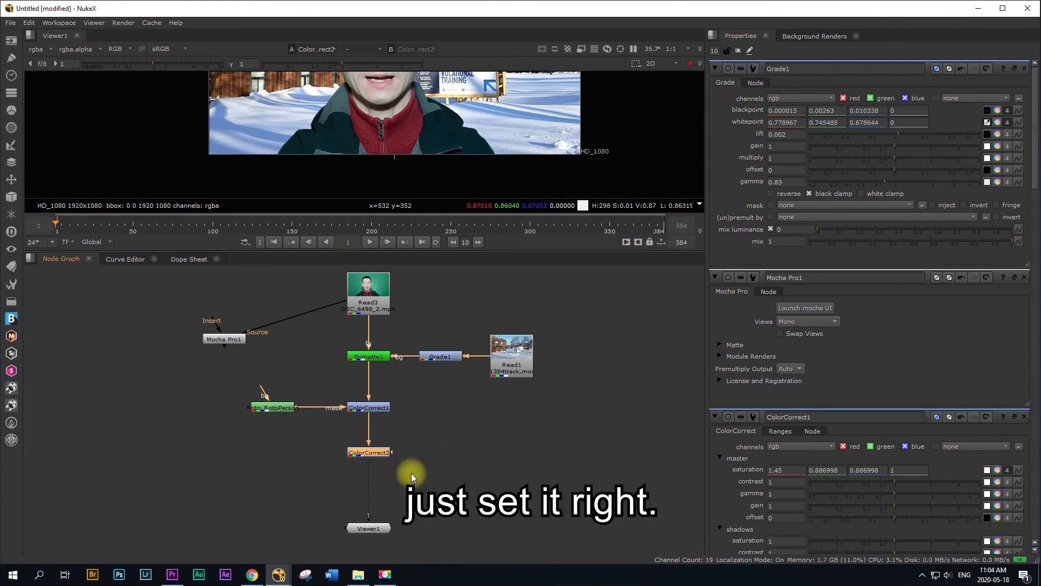
{"action": "key", "text": "w"}
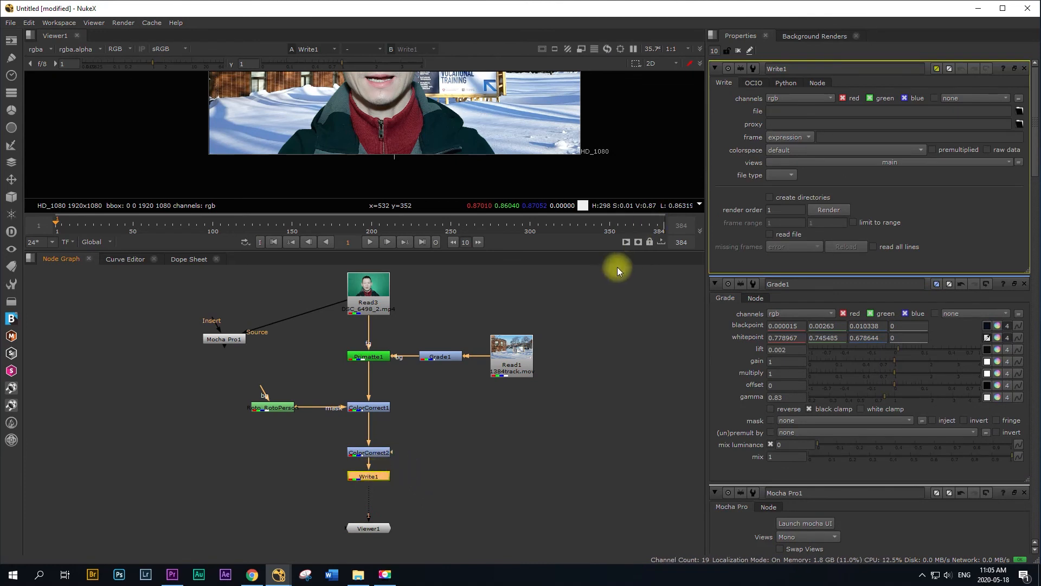
{"action": "left_click_drag", "start_coordinate": [619, 251], "coordinate": [619, 429]}
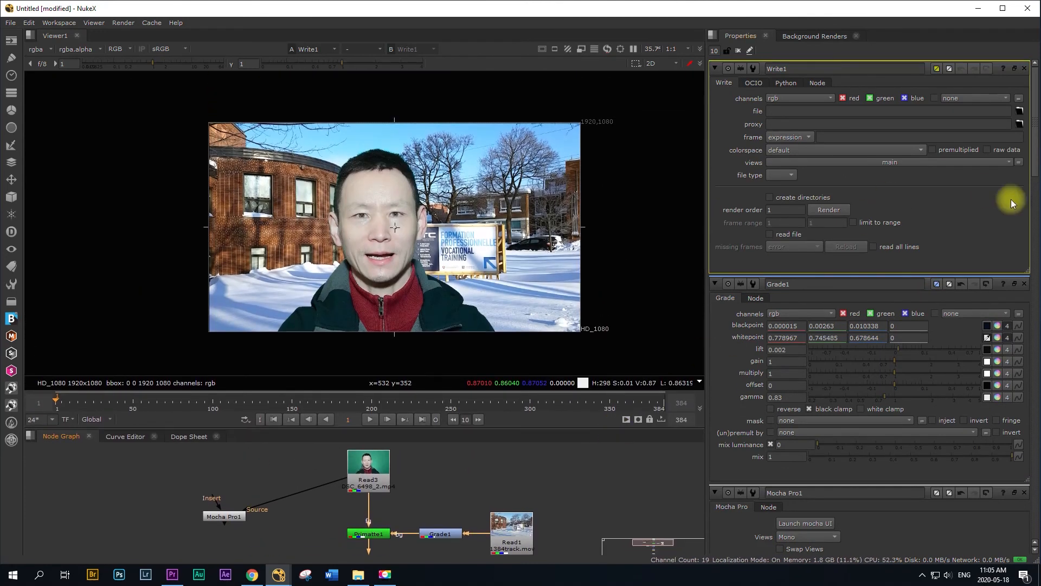
Step: Set Write1's output file to greescreenoutput.mov in the NukexProject3/Videoclips folder, and dismiss the Read3 file warning
{"action": "left_click", "coordinate": [1020, 111]}
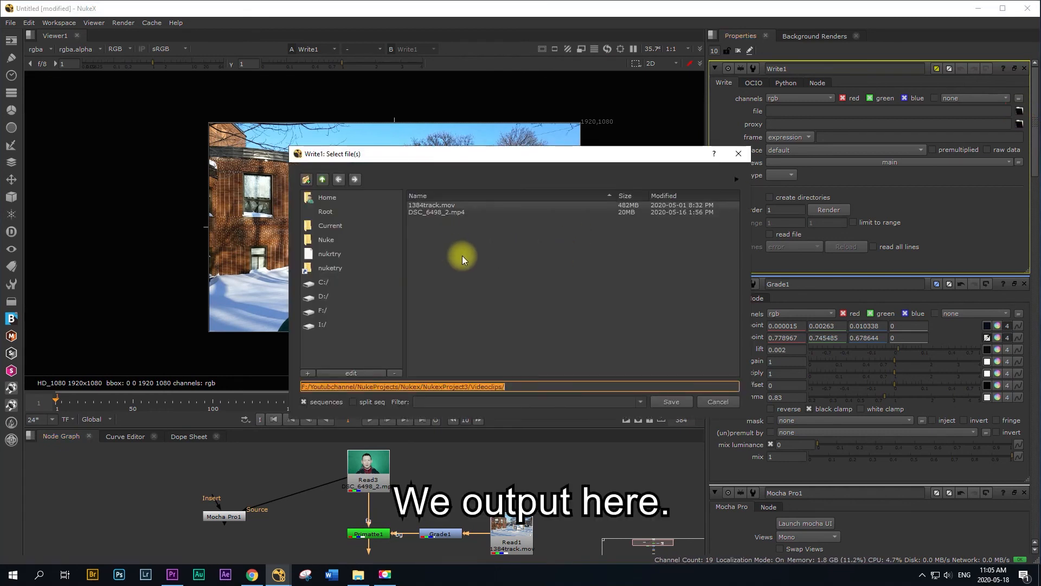
{"action": "left_click", "coordinate": [513, 386]}
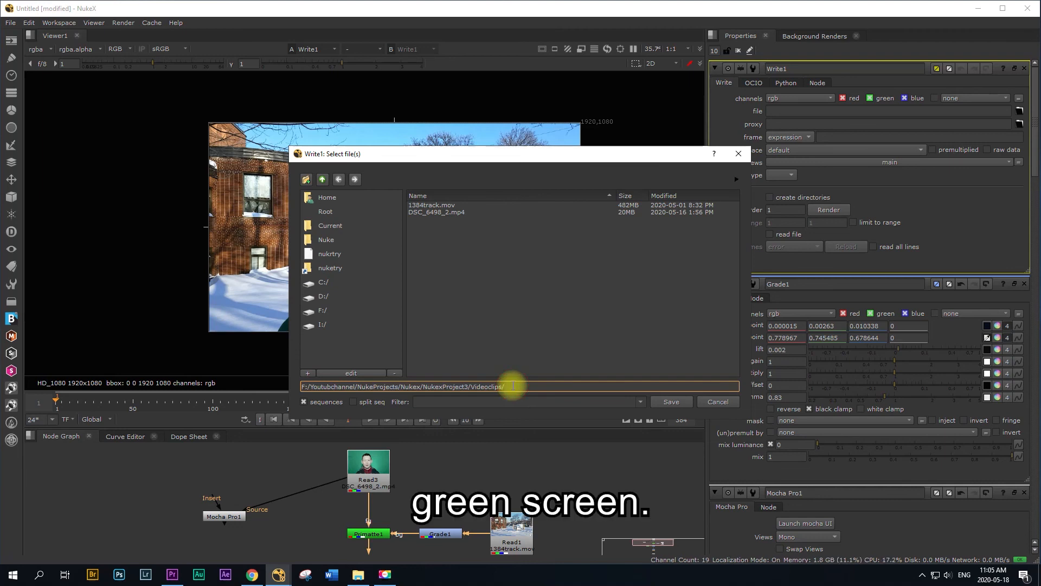
{"action": "type", "text": "greescreen"}
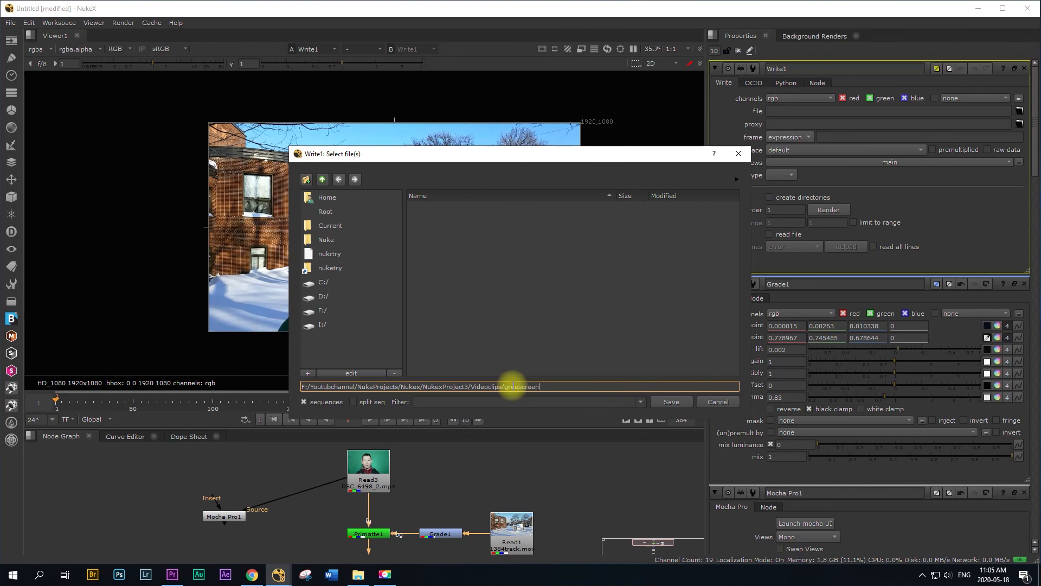
{"action": "type", "text": "screenoutput."}
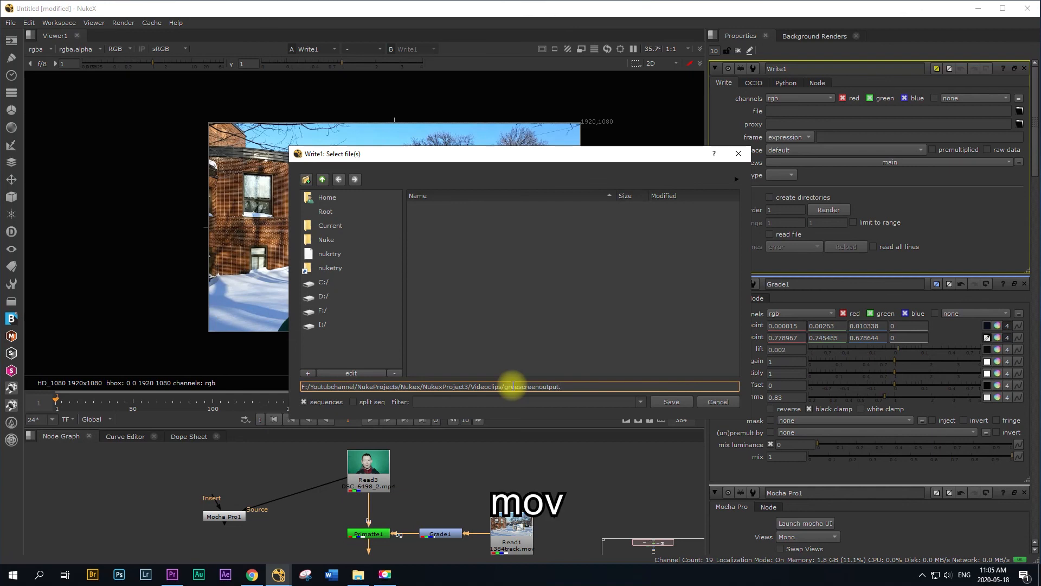
{"action": "type", "text": "mov"}
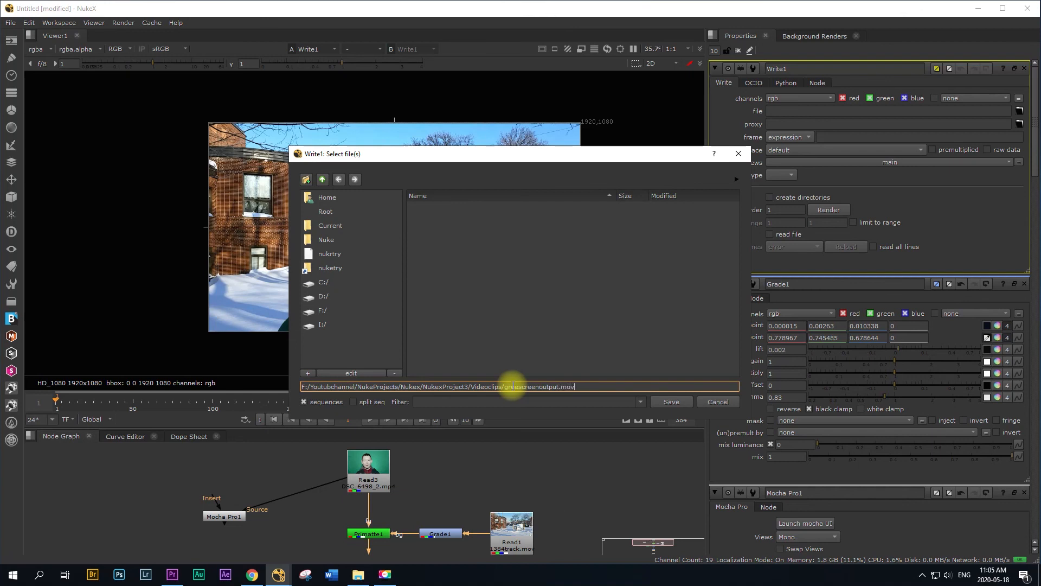
{"action": "left_click", "coordinate": [671, 401]}
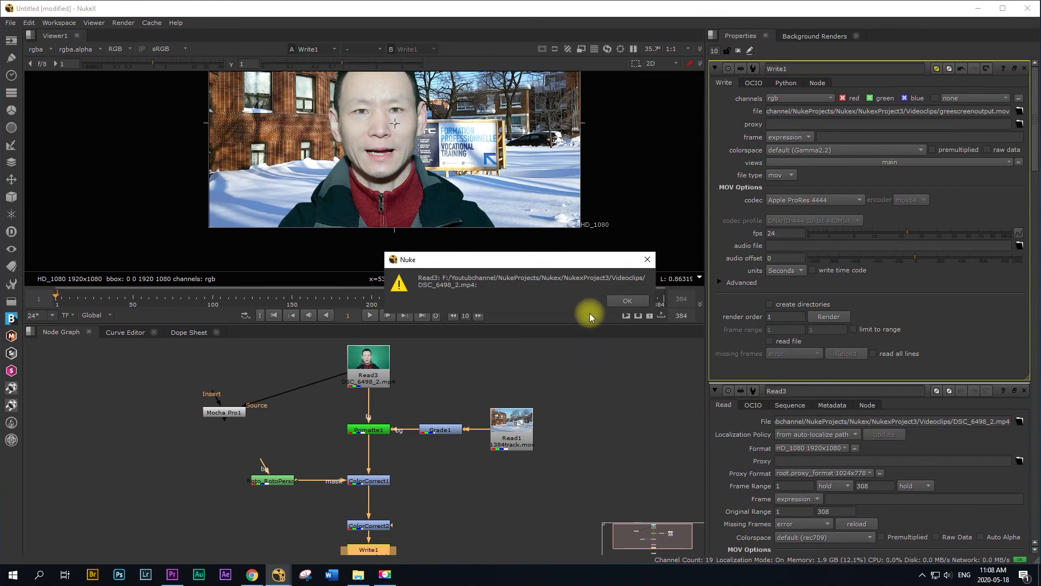
{"action": "left_click", "coordinate": [627, 301]}
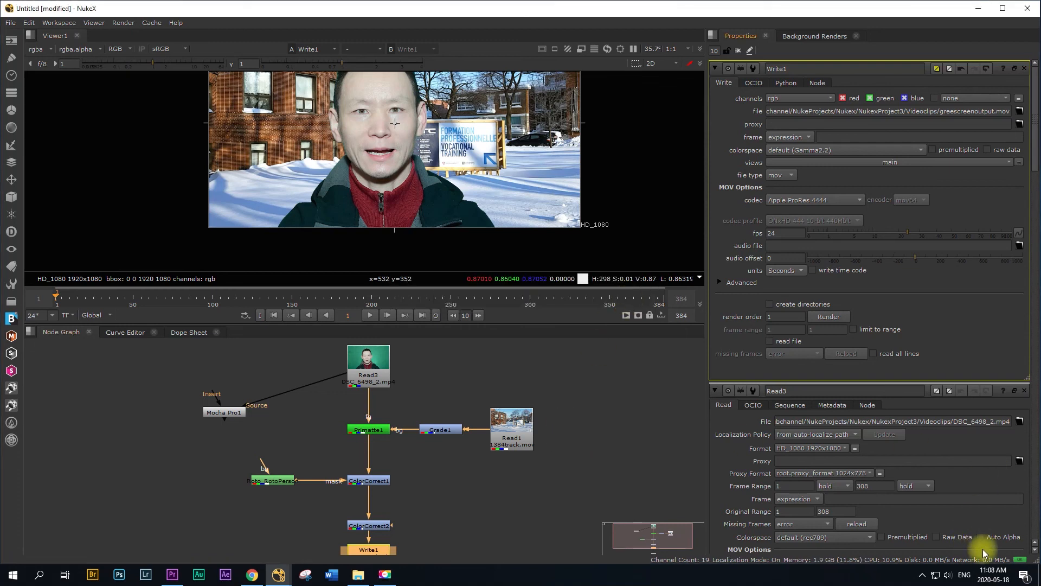